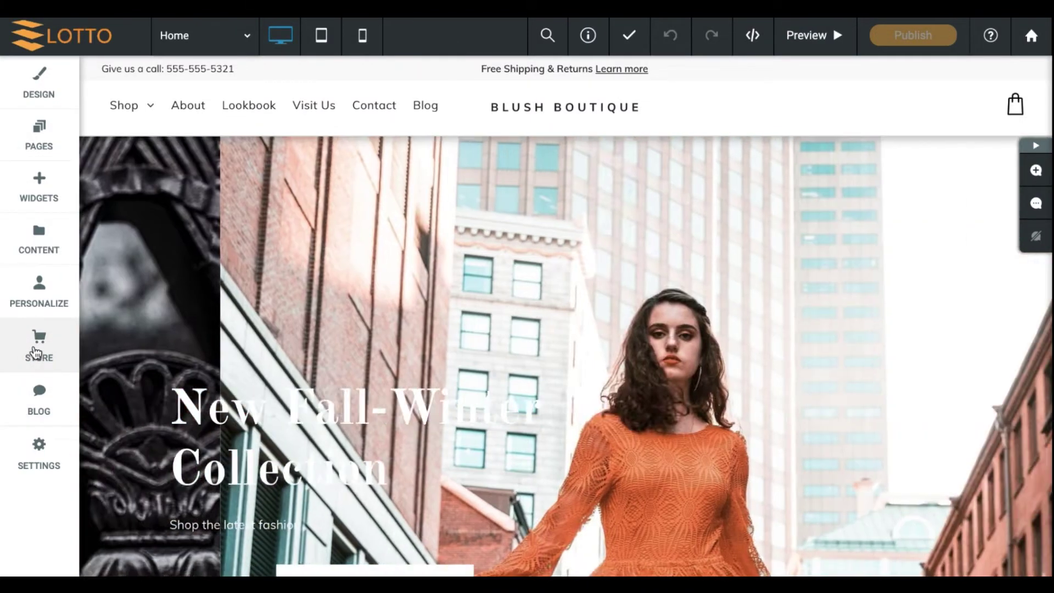
Open the Store panel for the Blush Boutique site, showing DEMO STORE.
{"action": "left_click", "coordinate": [36, 353]}
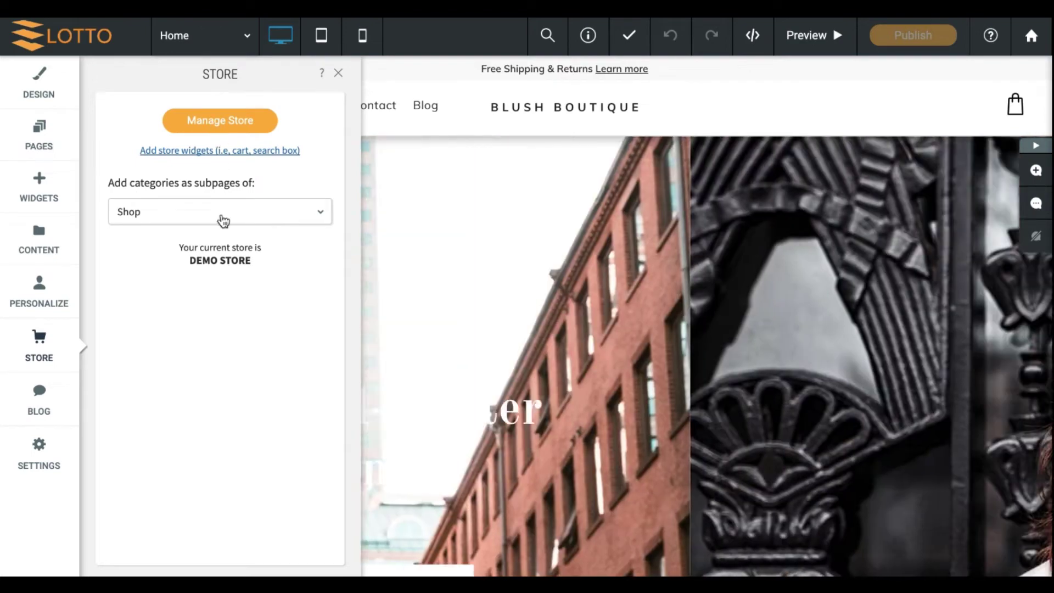
Open the Manage Store dashboard, which shows store setup 40% complete.
{"action": "mouse_move", "coordinate": [222, 251]}
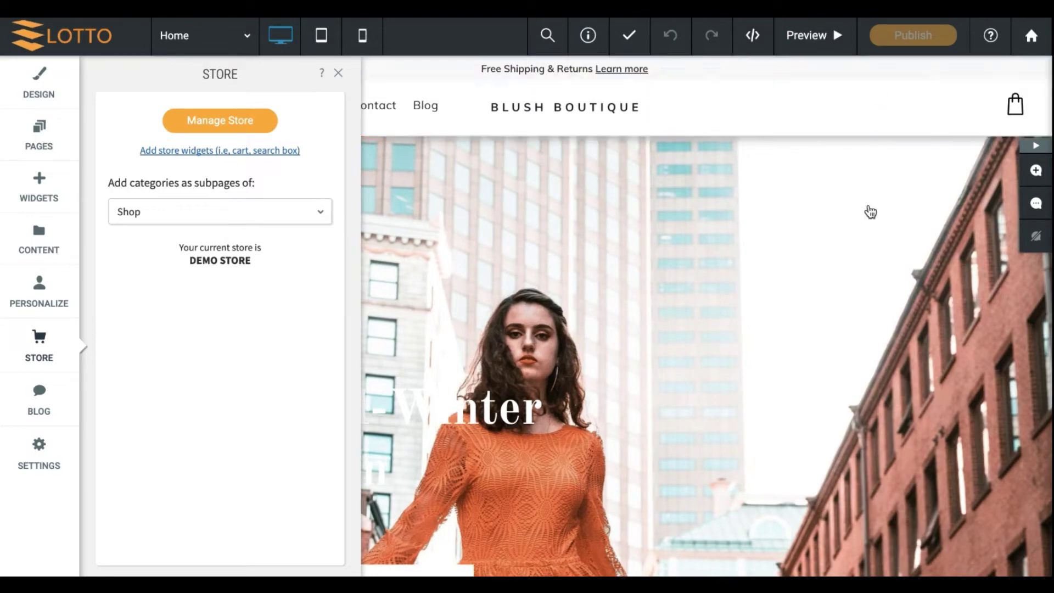
{"action": "mouse_move", "coordinate": [907, 36]}
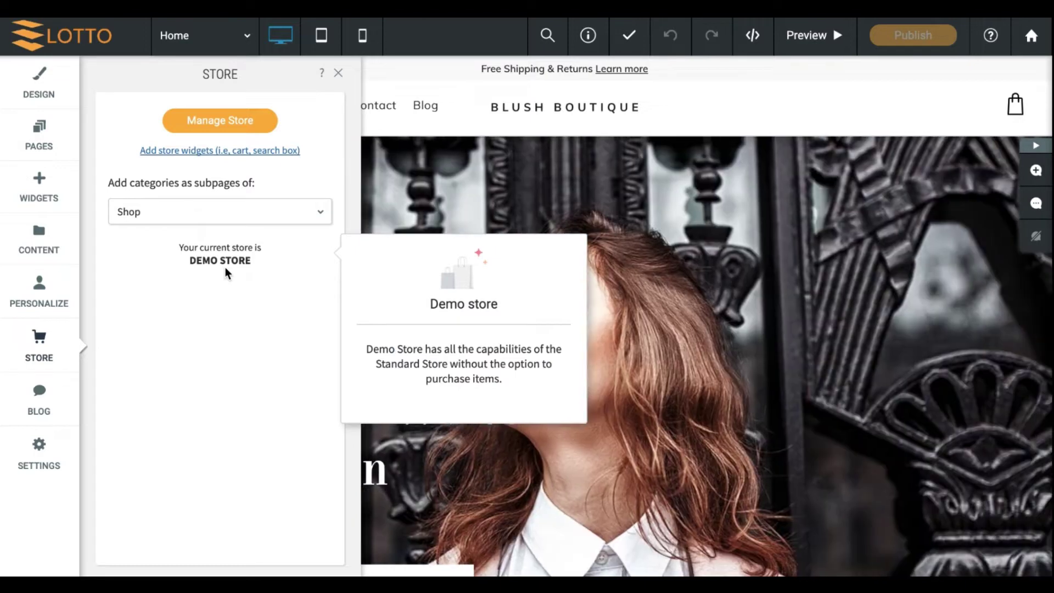
{"action": "left_click", "coordinate": [229, 117]}
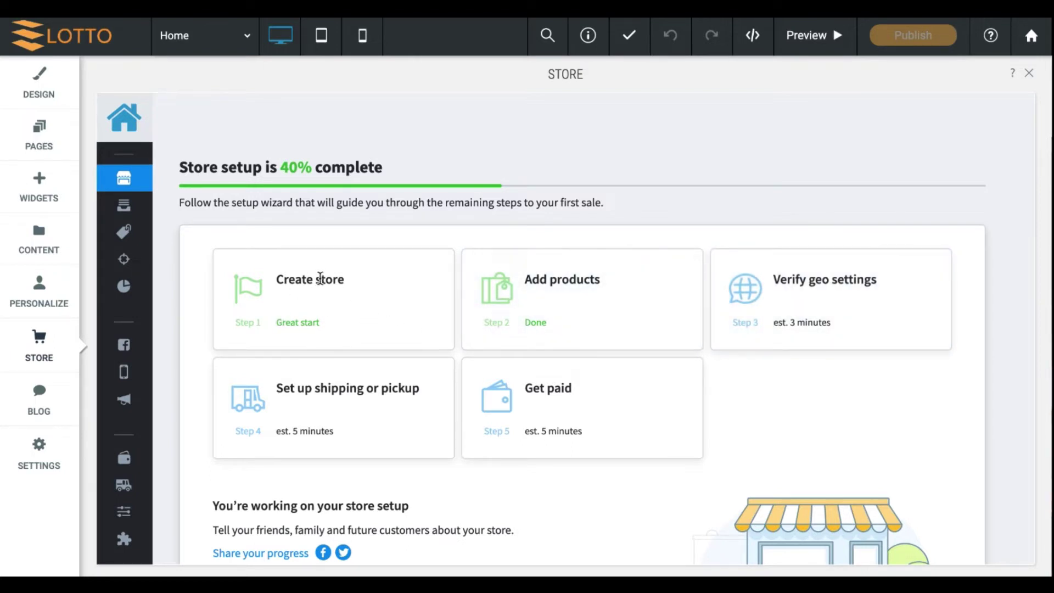
Open the Add products setup step to reach the product catalog form.
{"action": "scroll", "coordinate": [327, 277], "scroll_direction": "down", "scroll_amount": 8}
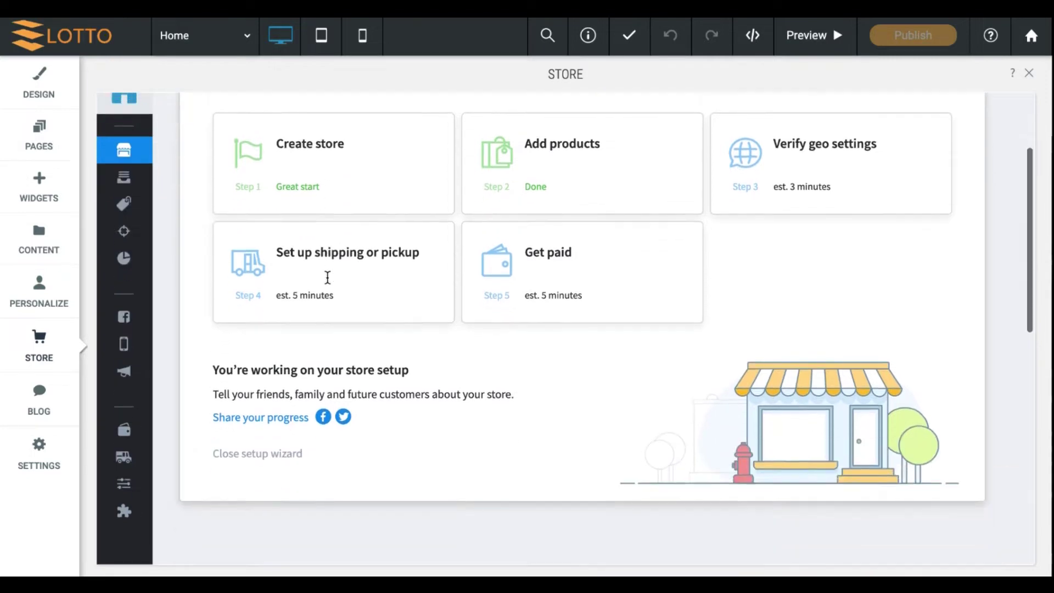
{"action": "scroll", "coordinate": [327, 277], "scroll_direction": "up", "scroll_amount": 8}
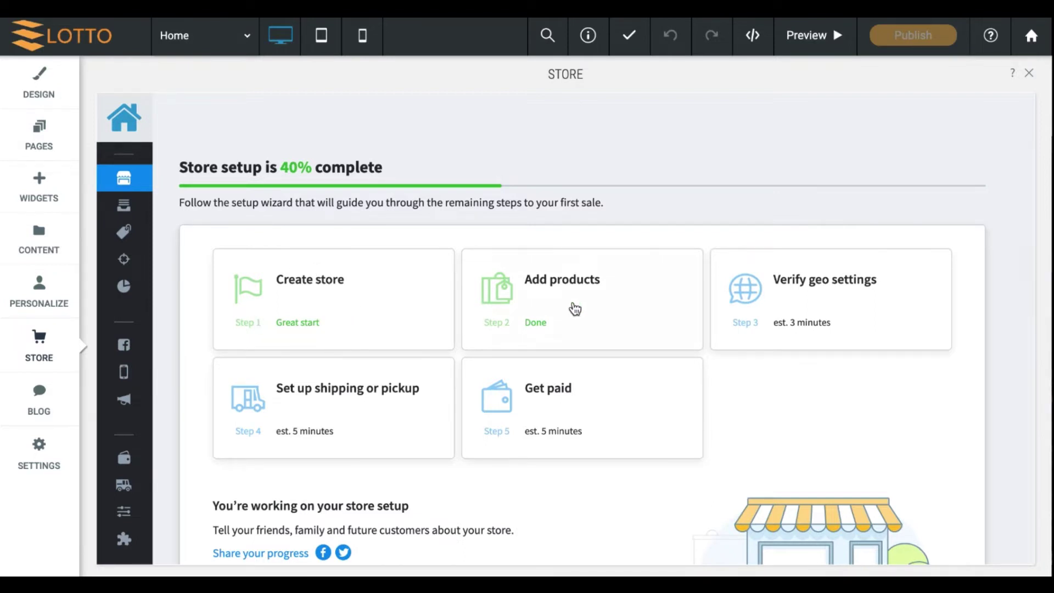
{"action": "left_click", "coordinate": [591, 304]}
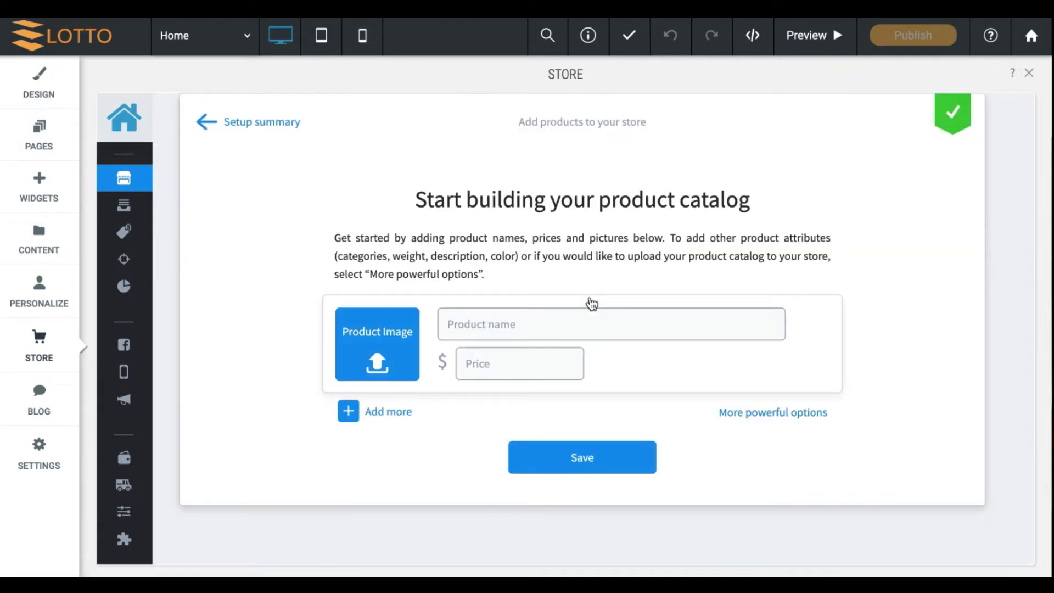
Add a product named 'Evening Blouse' priced 12.99 and save it.
{"action": "left_click", "coordinate": [540, 320]}
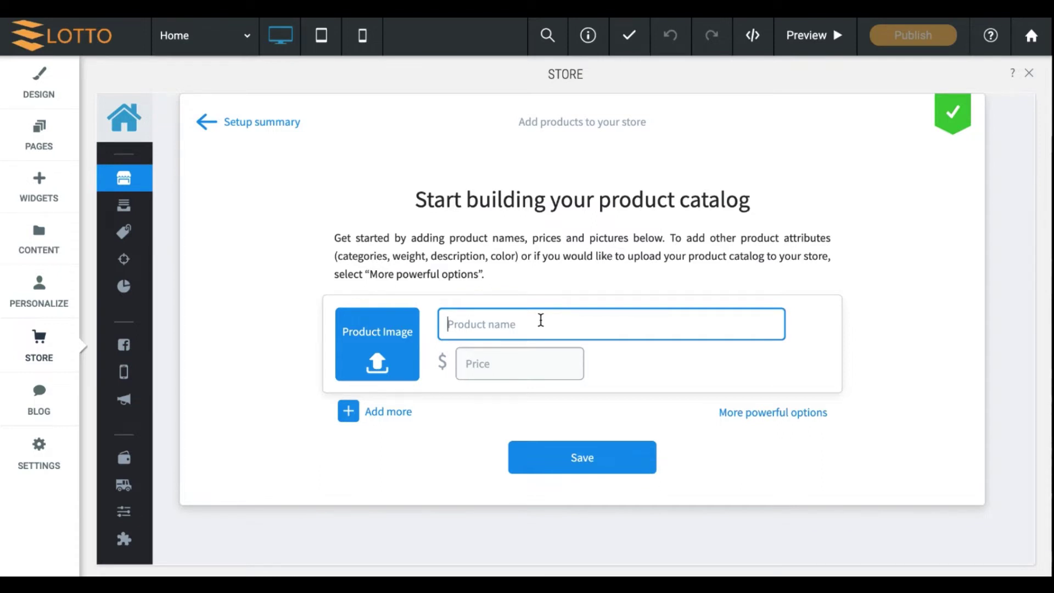
{"action": "type", "text": "Eve"}
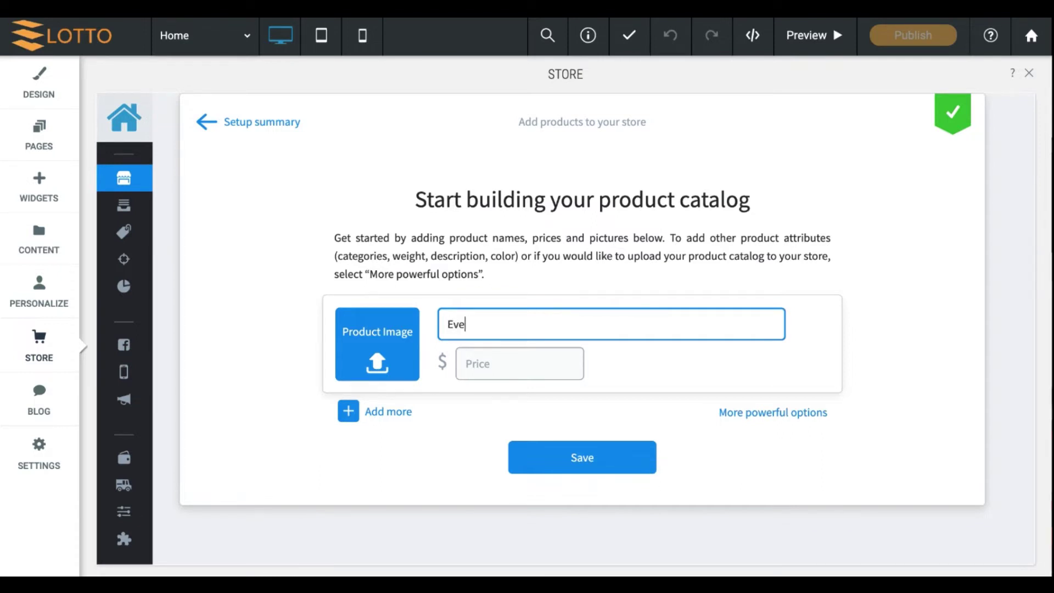
{"action": "type", "text": "ning Blouse"}
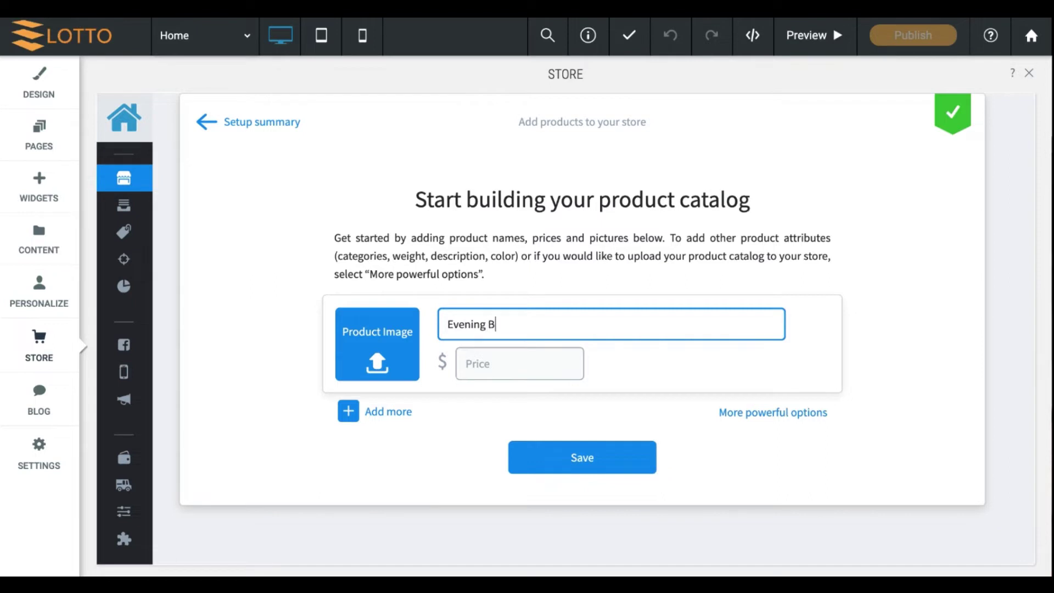
{"action": "left_click", "coordinate": [515, 349]}
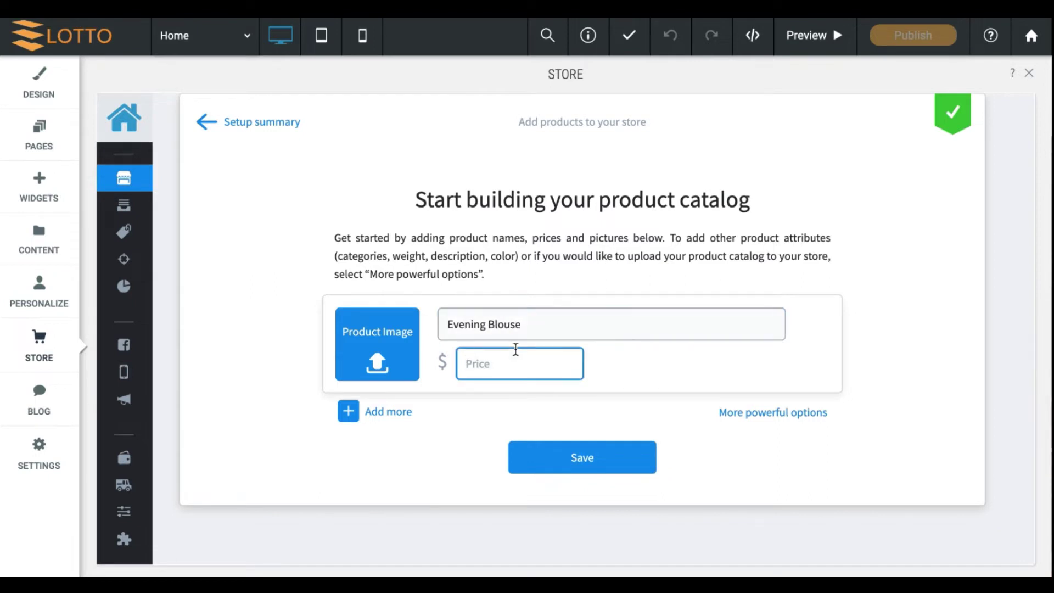
{"action": "type", "text": "12.99"}
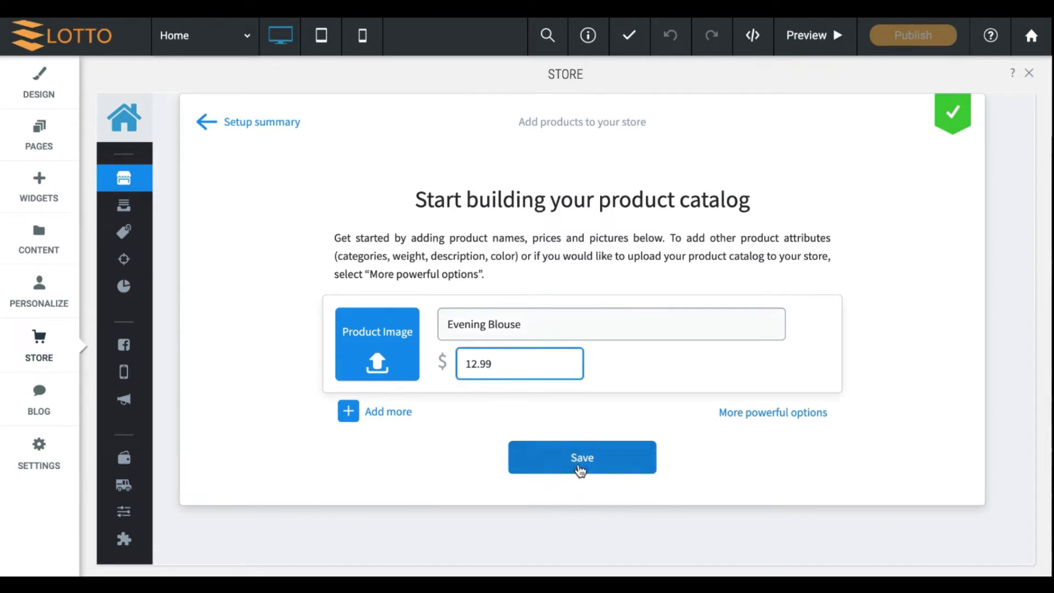
{"action": "left_click", "coordinate": [580, 471]}
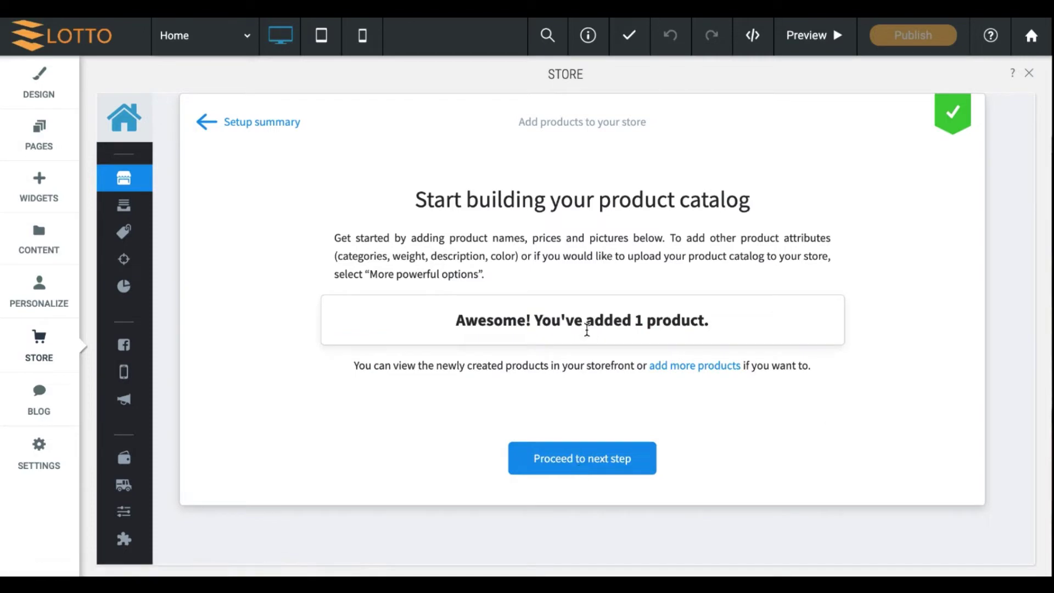
Proceed to the next setup step, then go back to the previous step.
{"action": "left_click", "coordinate": [581, 459]}
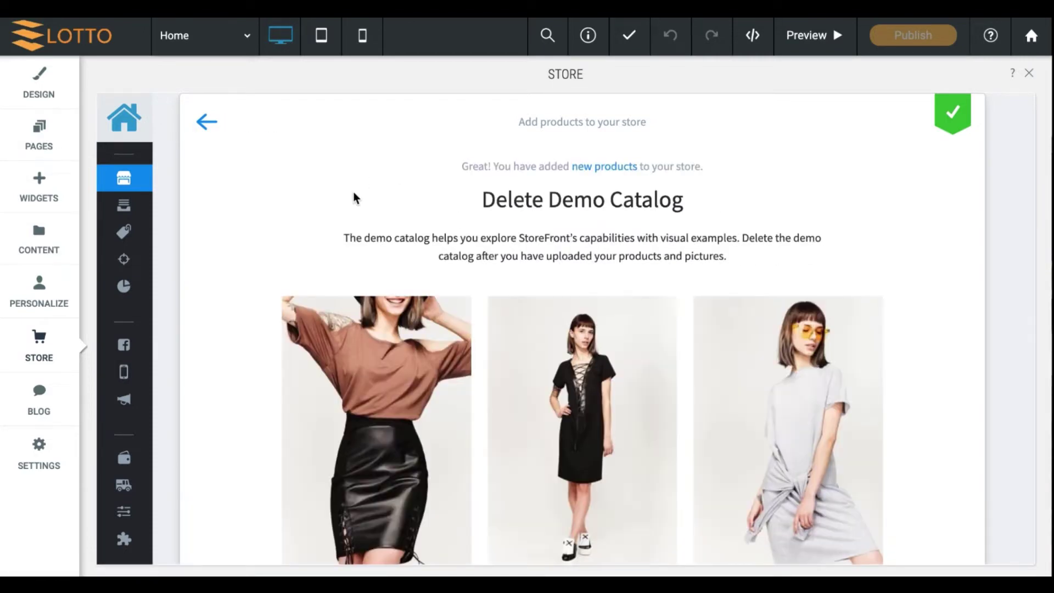
{"action": "scroll", "coordinate": [505, 342], "scroll_direction": "down", "scroll_amount": 1}
{"action": "scroll", "coordinate": [505, 346], "scroll_direction": "up", "scroll_amount": 3}
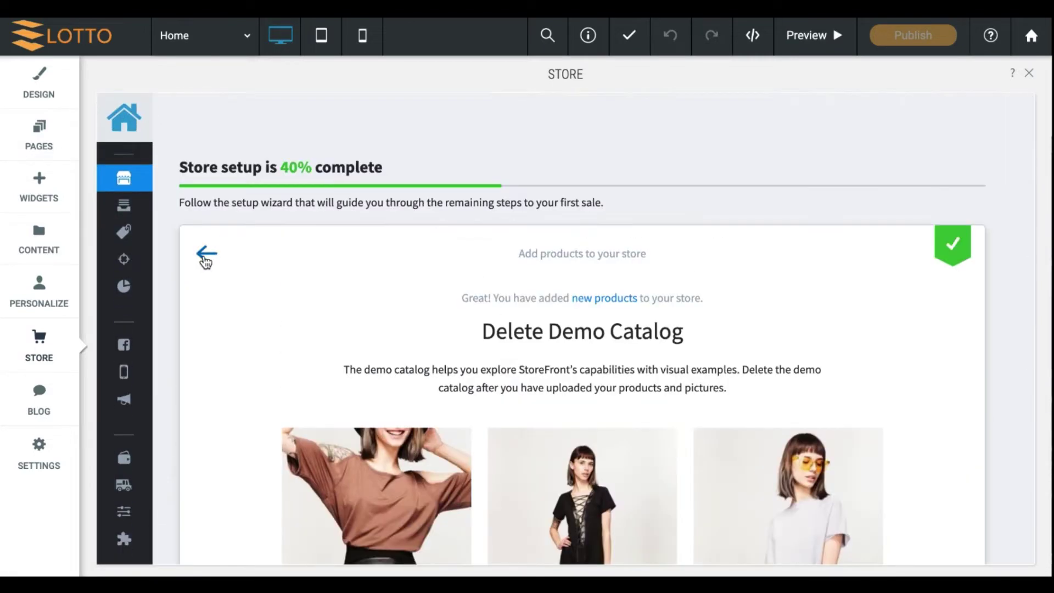
{"action": "left_click", "coordinate": [205, 258]}
Return to the setup summary and open the Products list showing Evening Blouse at $12.99.
{"action": "left_click", "coordinate": [203, 257]}
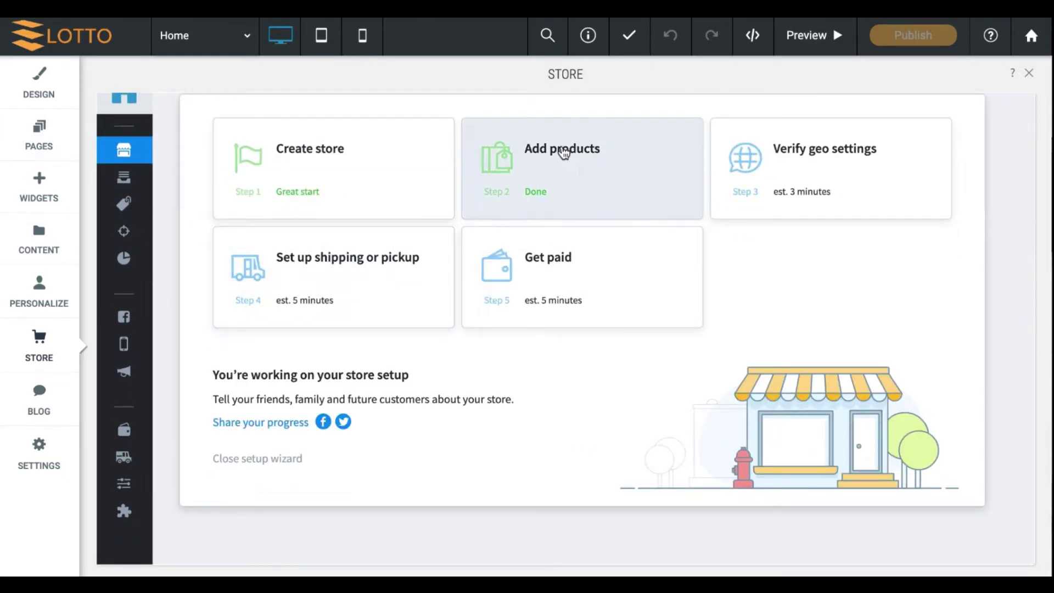
{"action": "mouse_move", "coordinate": [124, 184]}
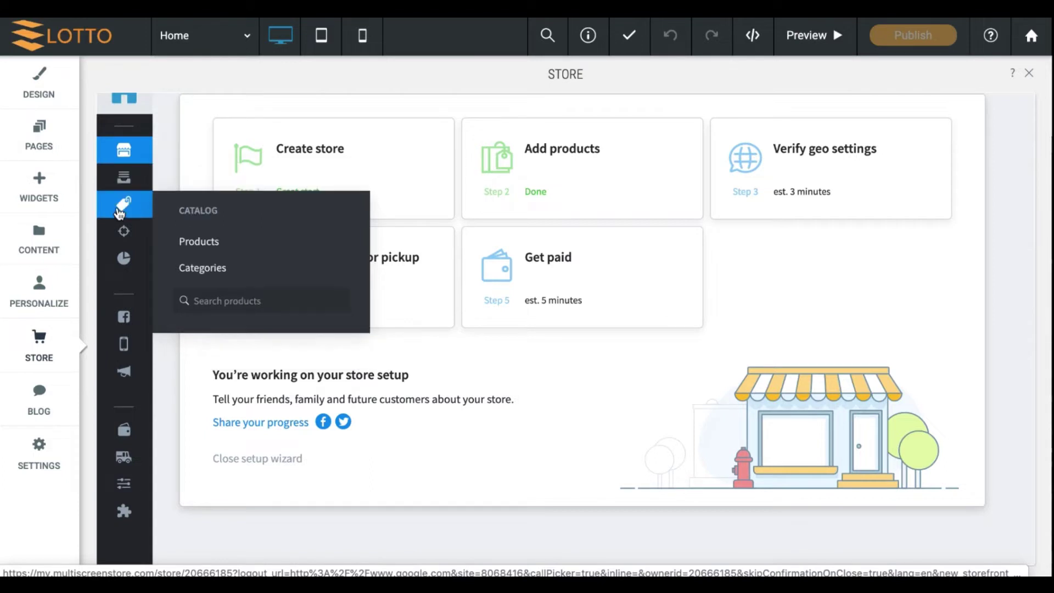
{"action": "mouse_move", "coordinate": [126, 246]}
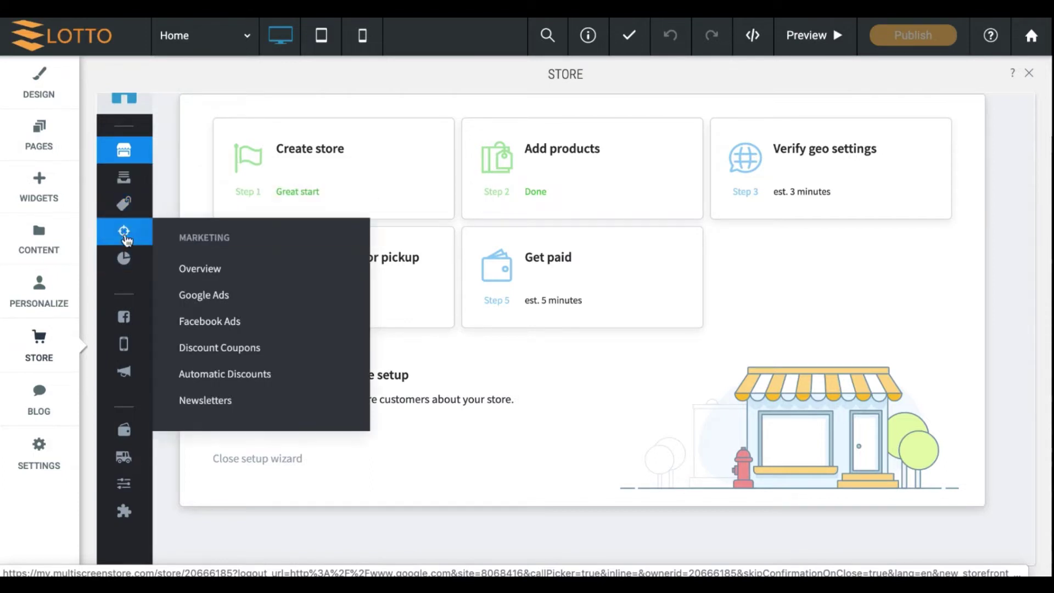
{"action": "left_click", "coordinate": [131, 208]}
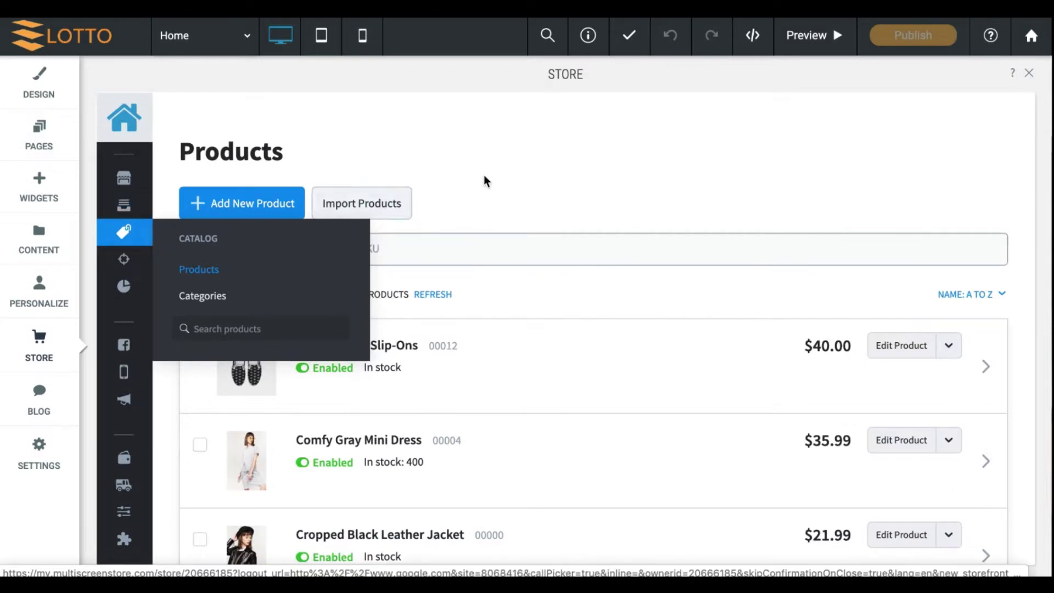
{"action": "scroll", "coordinate": [486, 384], "scroll_direction": "down", "scroll_amount": 3}
{"action": "scroll", "coordinate": [486, 388], "scroll_direction": "down", "scroll_amount": 5}
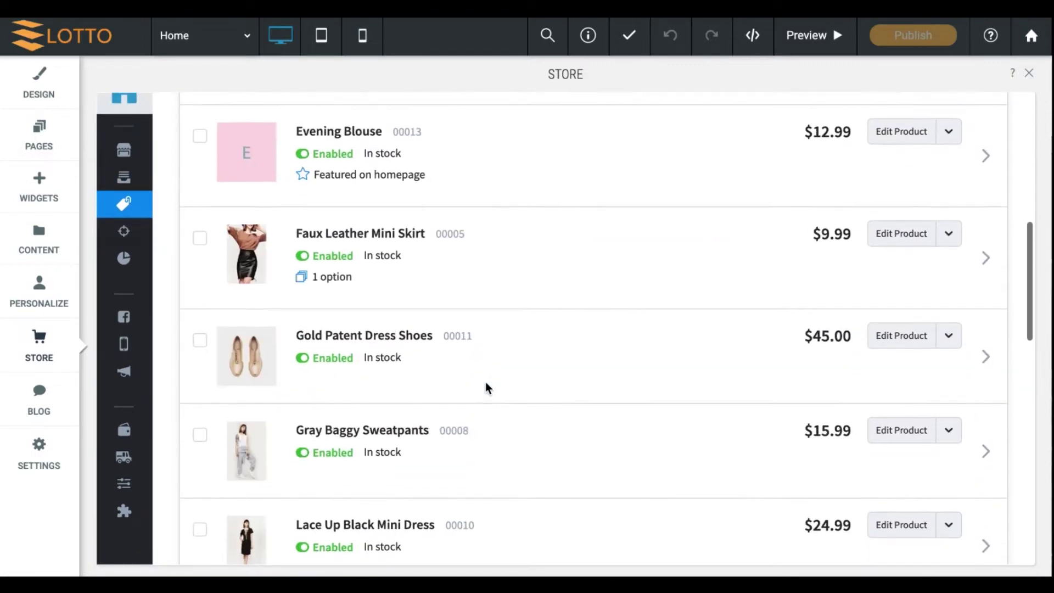
{"action": "scroll", "coordinate": [376, 357], "scroll_direction": "down", "scroll_amount": 8}
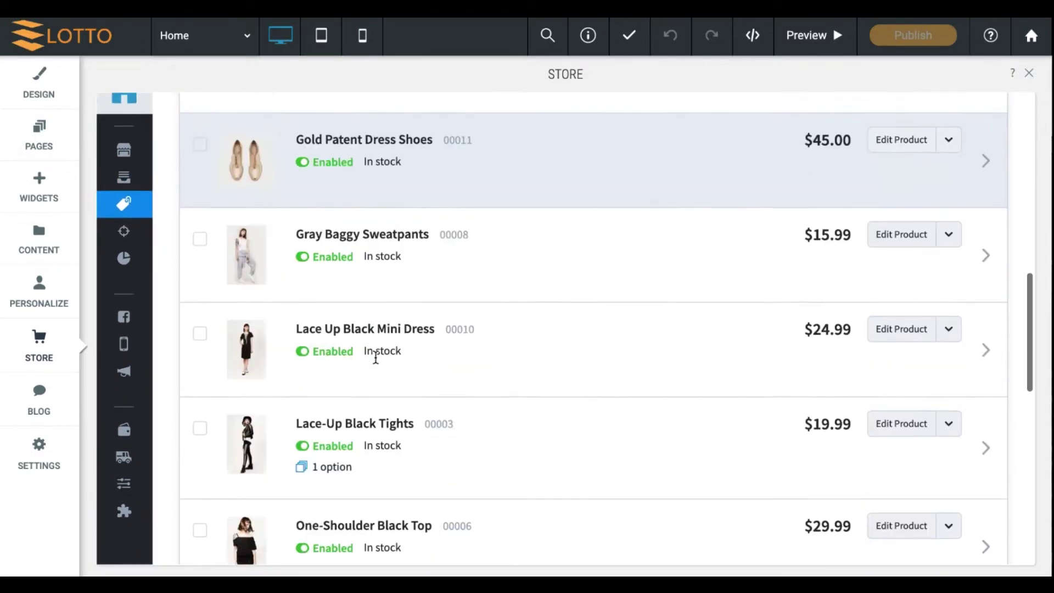
{"action": "scroll", "coordinate": [376, 357], "scroll_direction": "up", "scroll_amount": 15}
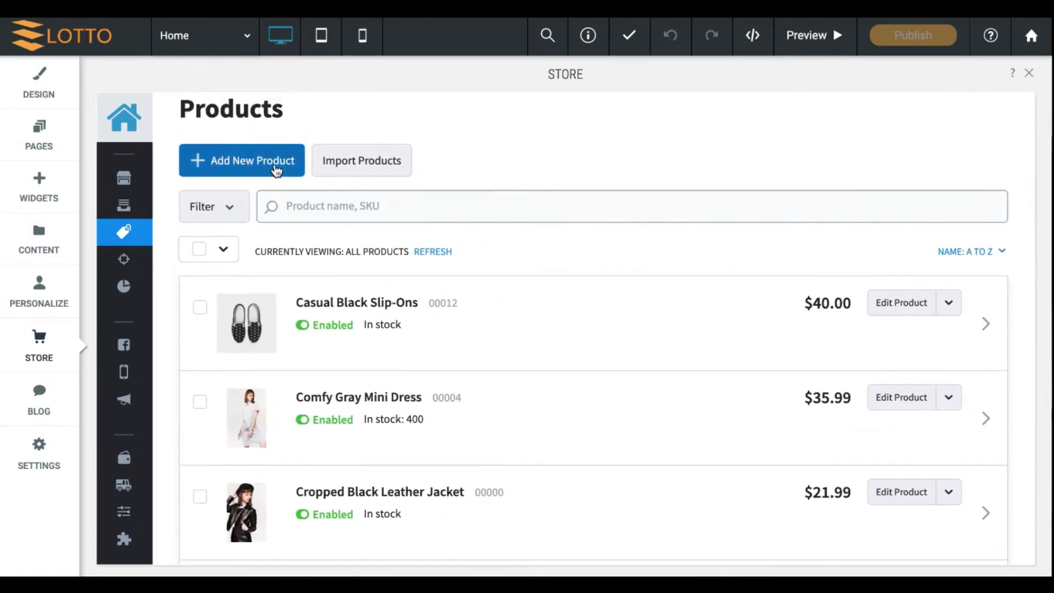
Start a new product and visit its Name, SKU and weight fields, clearing the weight default.
{"action": "left_click", "coordinate": [276, 167]}
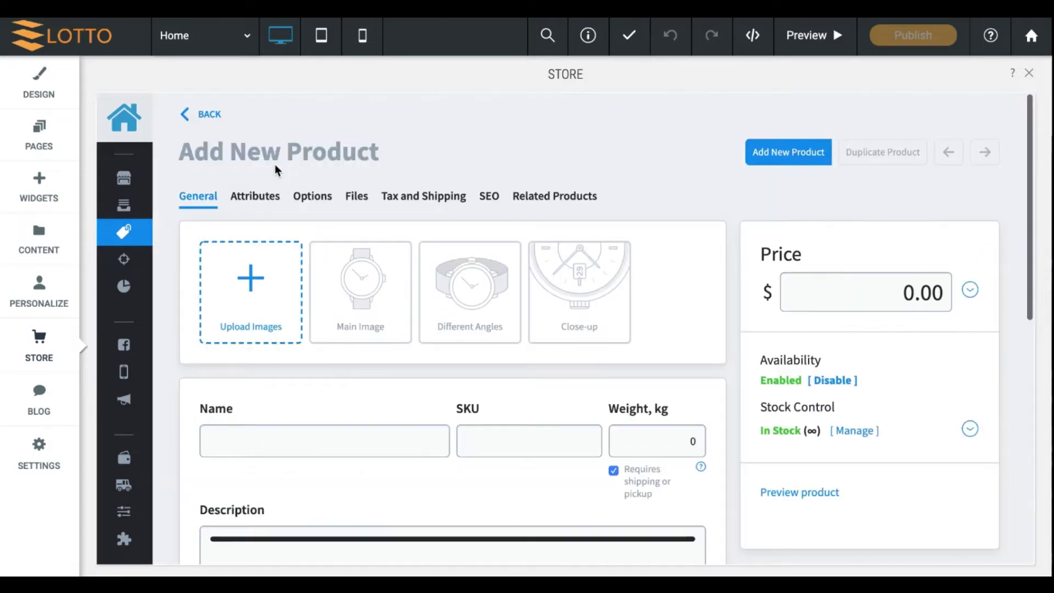
{"action": "scroll", "coordinate": [501, 422], "scroll_direction": "down", "scroll_amount": 1}
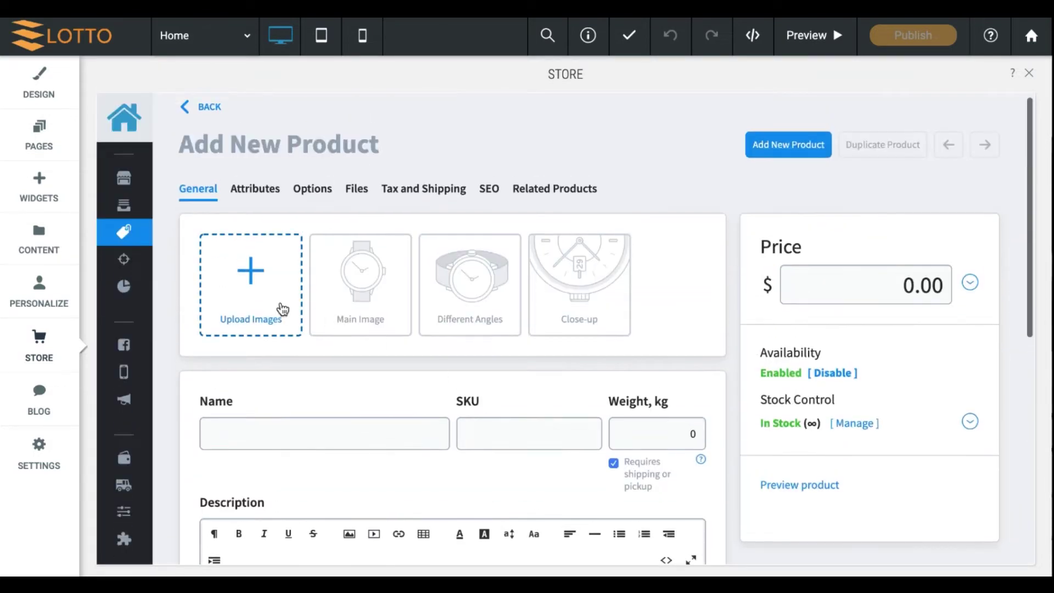
{"action": "scroll", "coordinate": [272, 317], "scroll_direction": "down", "scroll_amount": 2}
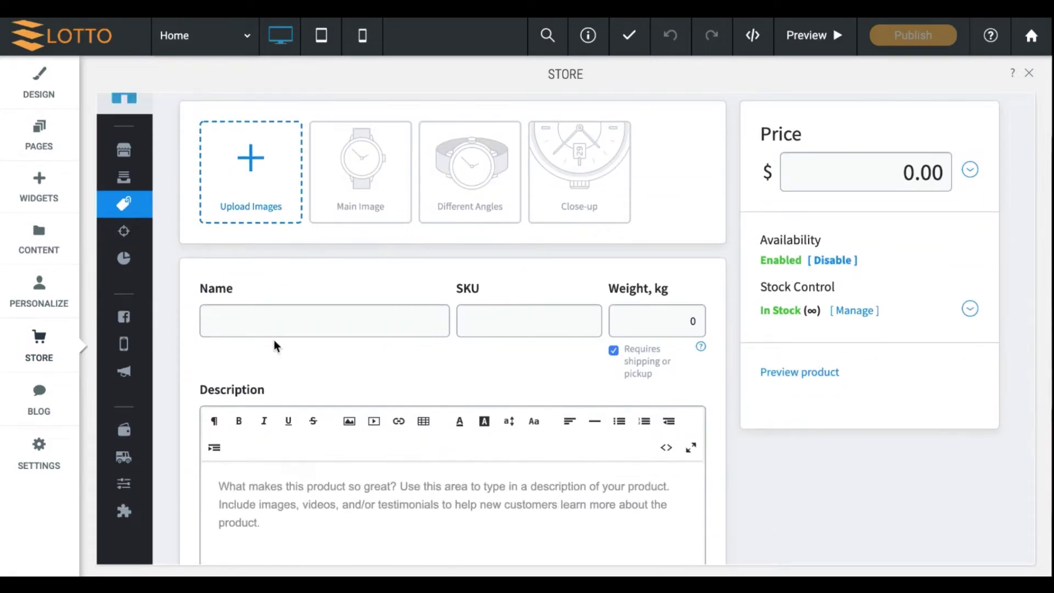
{"action": "left_click", "coordinate": [272, 329]}
{"action": "left_click", "coordinate": [491, 330]}
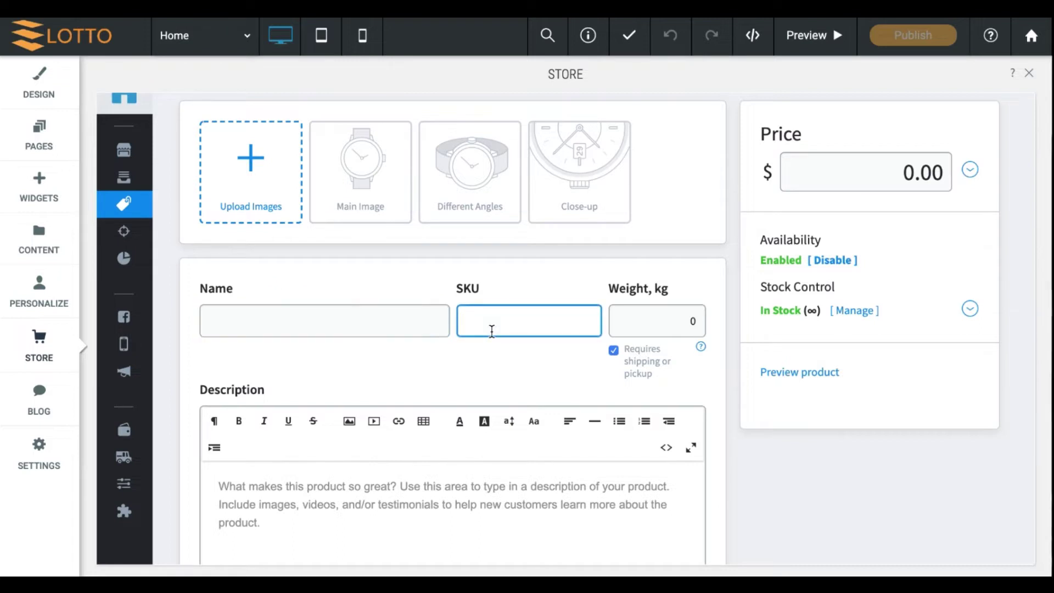
{"action": "left_click", "coordinate": [641, 324]}
{"action": "left_click", "coordinate": [493, 383]}
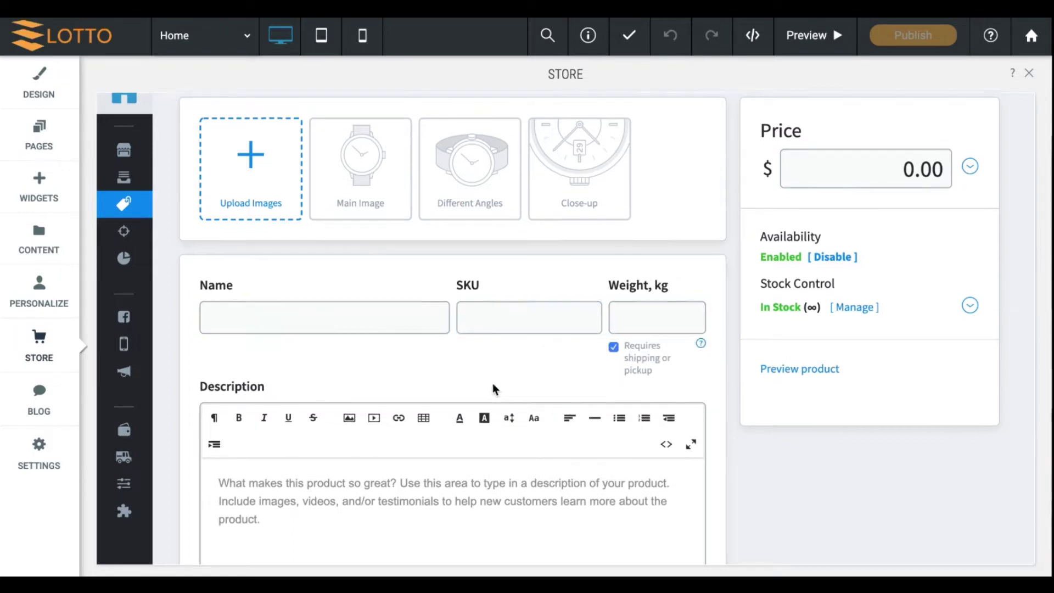
{"action": "scroll", "coordinate": [492, 383], "scroll_direction": "down", "scroll_amount": 1}
{"action": "scroll", "coordinate": [637, 295], "scroll_direction": "up", "scroll_amount": 2}
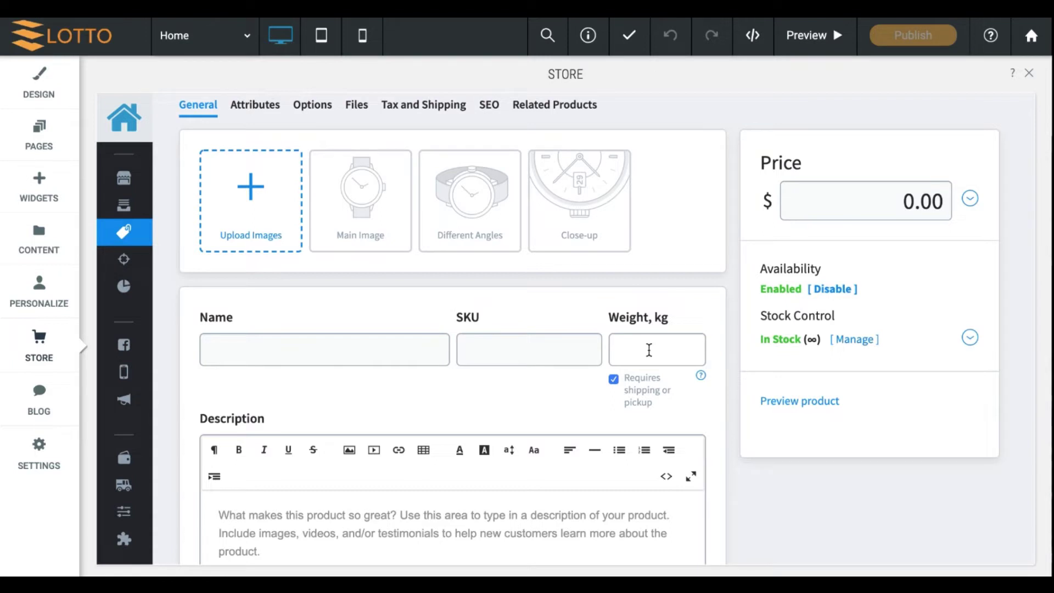
{"action": "scroll", "coordinate": [558, 419], "scroll_direction": "down", "scroll_amount": 3}
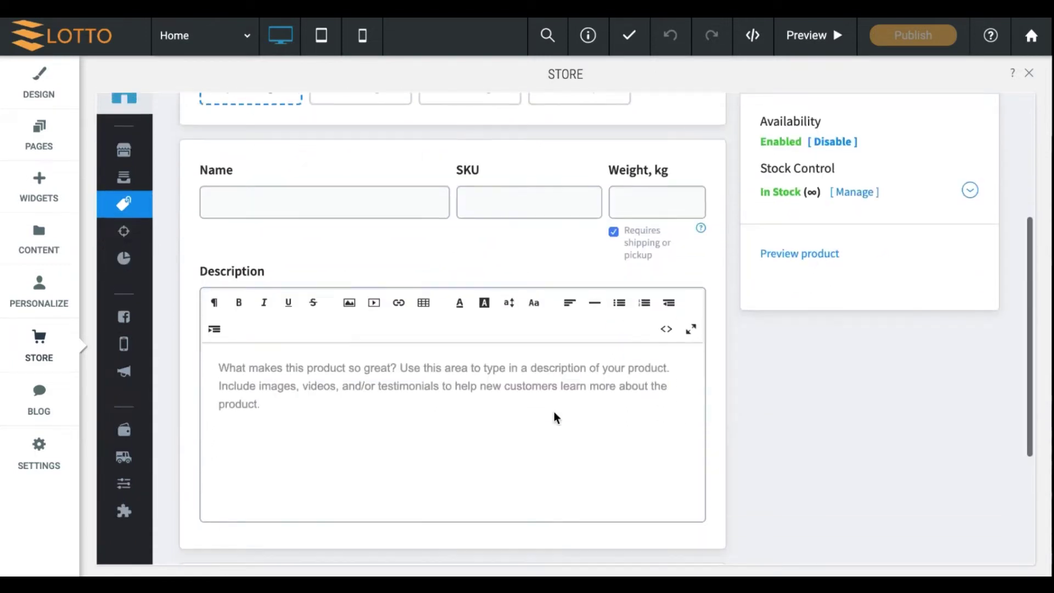
Click into the product description and look over the rest of the form.
{"action": "left_click", "coordinate": [442, 405]}
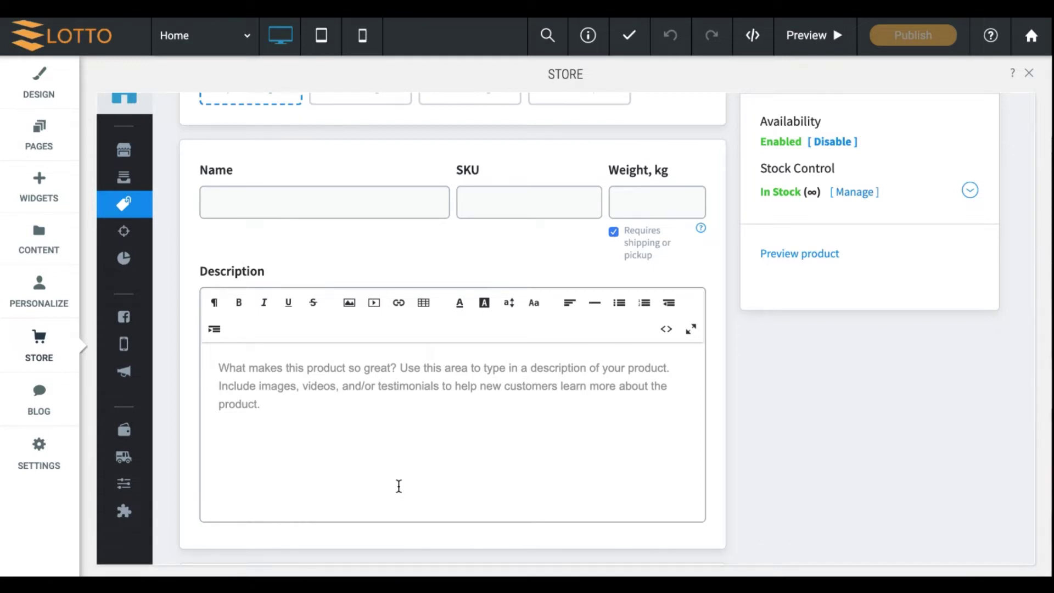
{"action": "scroll", "coordinate": [399, 485], "scroll_direction": "down", "scroll_amount": 3}
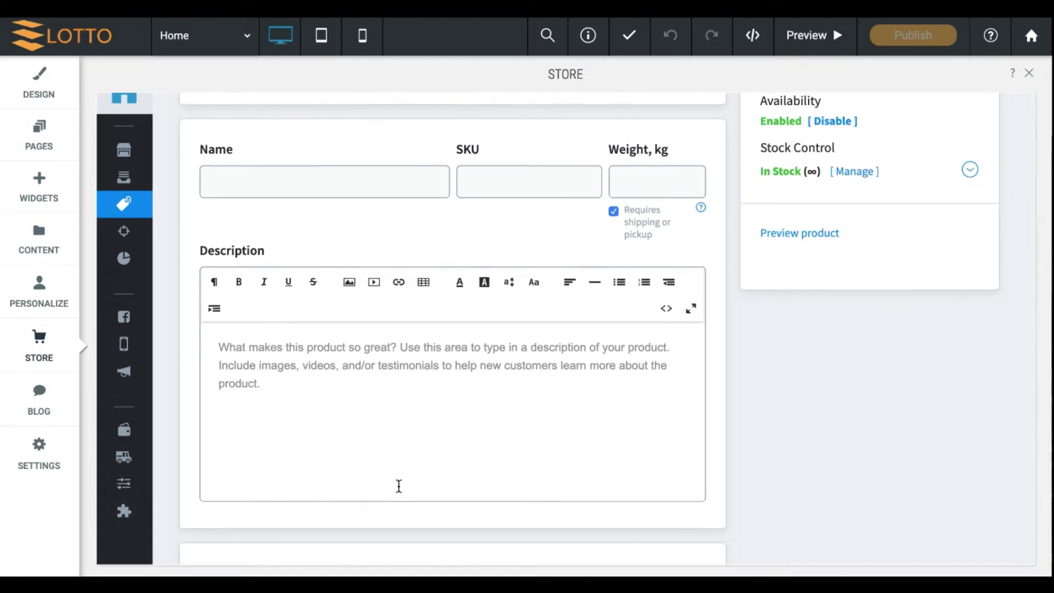
{"action": "scroll", "coordinate": [399, 486], "scroll_direction": "up", "scroll_amount": 2}
{"action": "scroll", "coordinate": [401, 472], "scroll_direction": "down", "scroll_amount": 1}
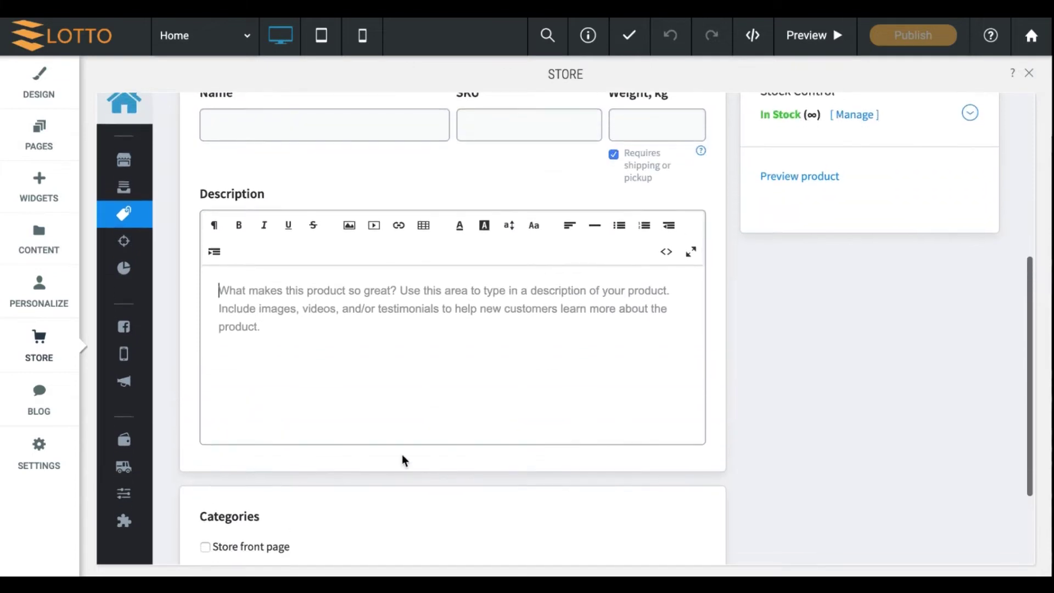
{"action": "scroll", "coordinate": [416, 377], "scroll_direction": "down", "scroll_amount": 3}
{"action": "scroll", "coordinate": [417, 376], "scroll_direction": "up", "scroll_amount": 1}
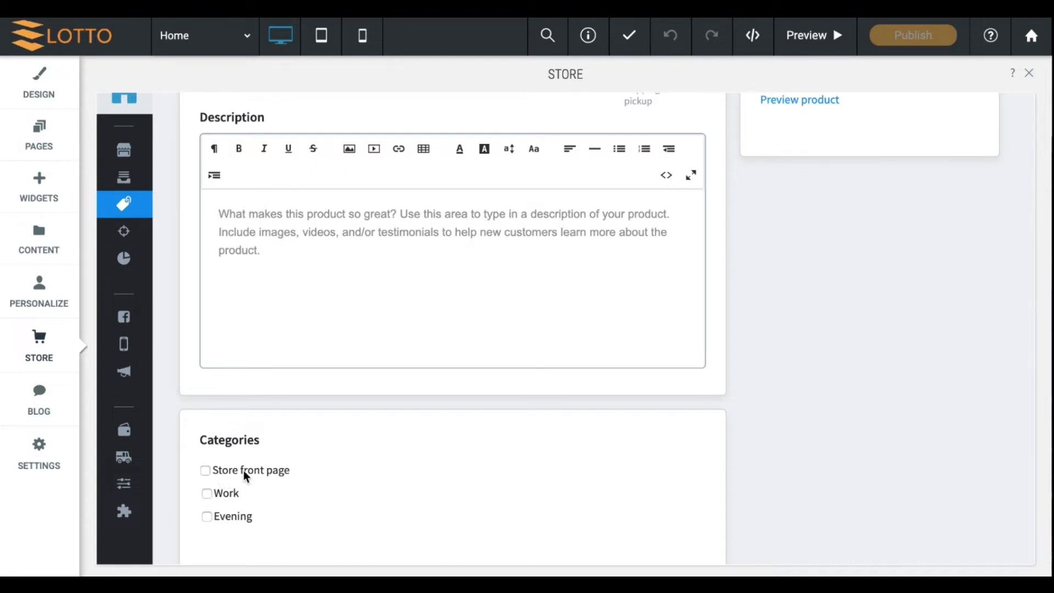
Tick the Work and Evening categories, then leave the editor discarding the changes.
{"action": "left_click", "coordinate": [231, 494]}
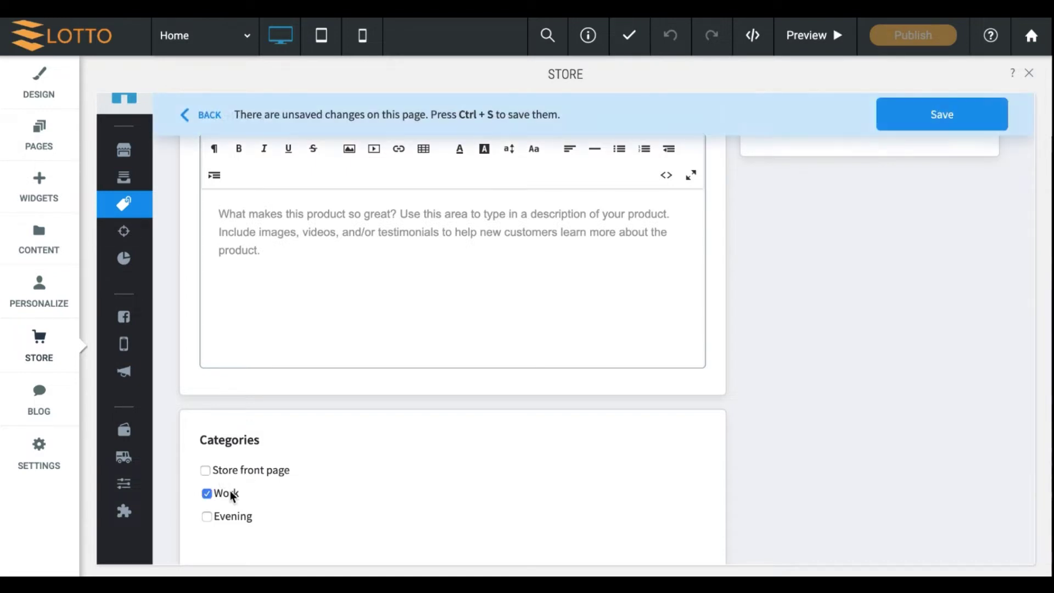
{"action": "left_click", "coordinate": [227, 519]}
{"action": "left_click", "coordinate": [186, 114]}
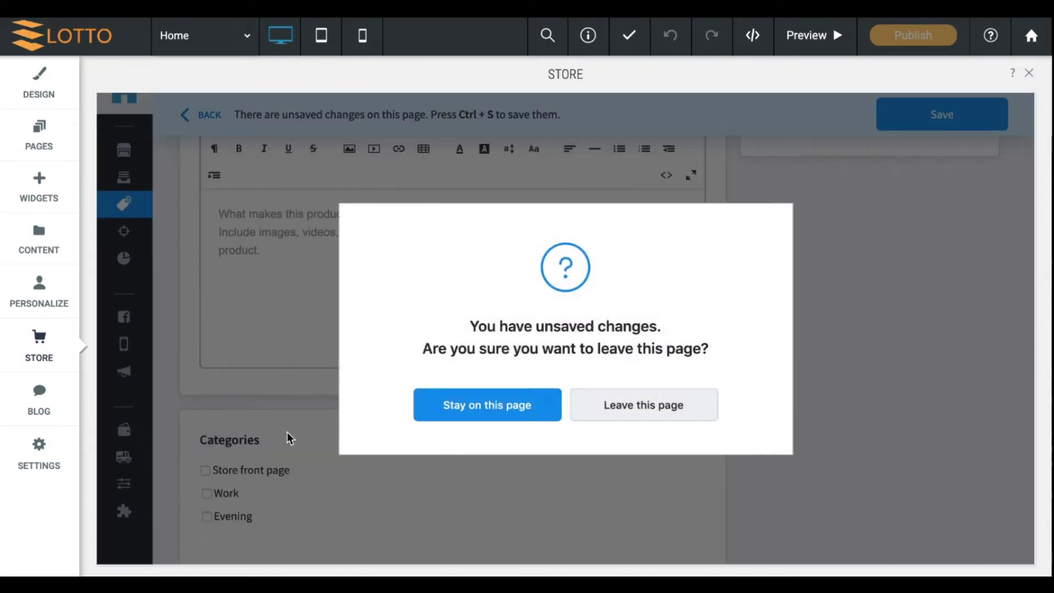
{"action": "left_click", "coordinate": [633, 416]}
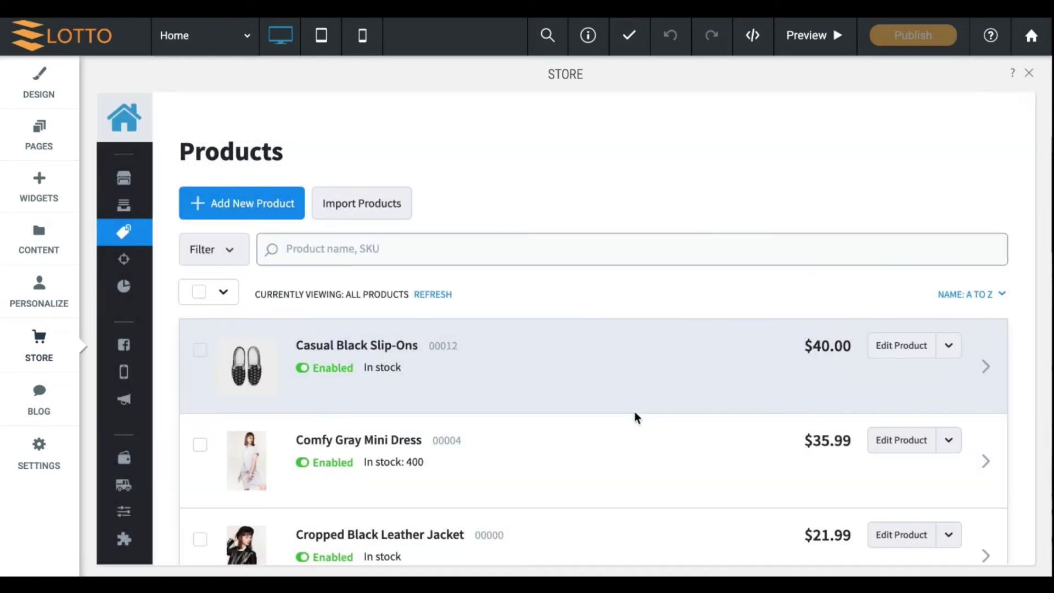
Start another new product, type 'v' as its name, then discard the draft.
{"action": "scroll", "coordinate": [519, 515], "scroll_direction": "down", "scroll_amount": 2}
{"action": "scroll", "coordinate": [519, 515], "scroll_direction": "up", "scroll_amount": 2}
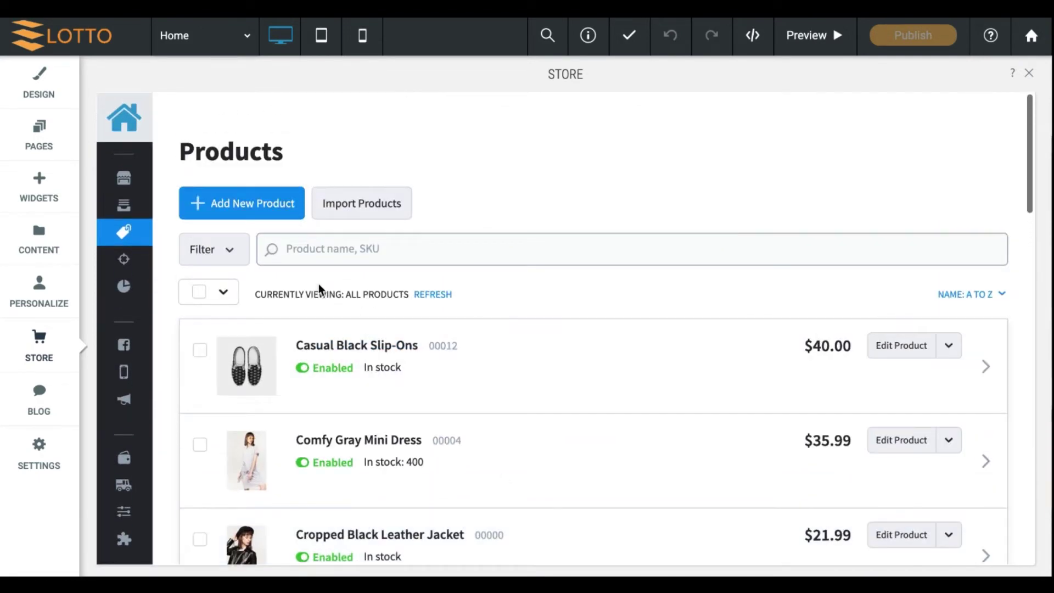
{"action": "left_click", "coordinate": [279, 217]}
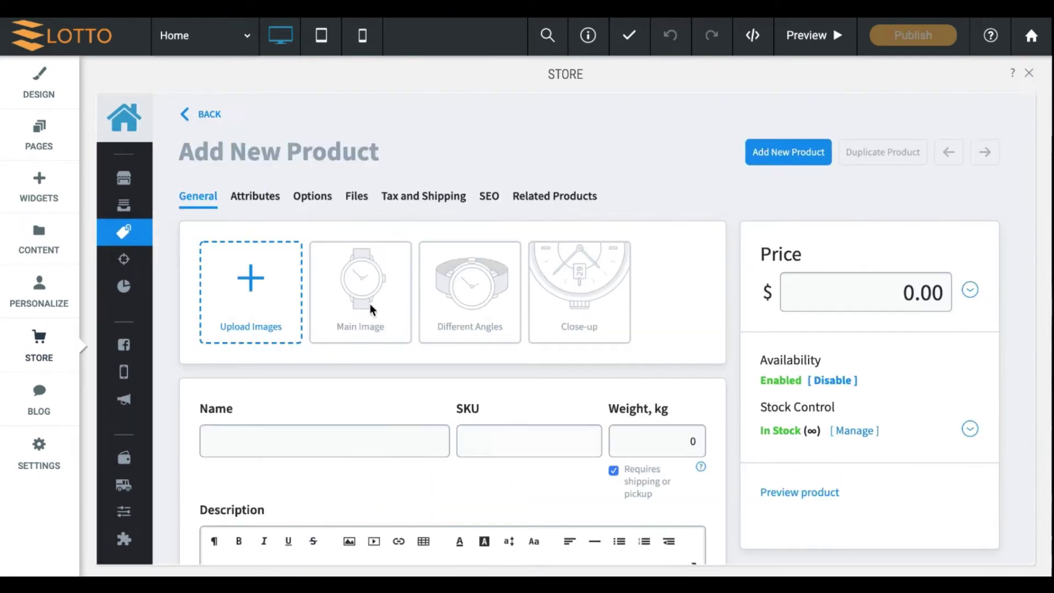
{"action": "left_click", "coordinate": [421, 429]}
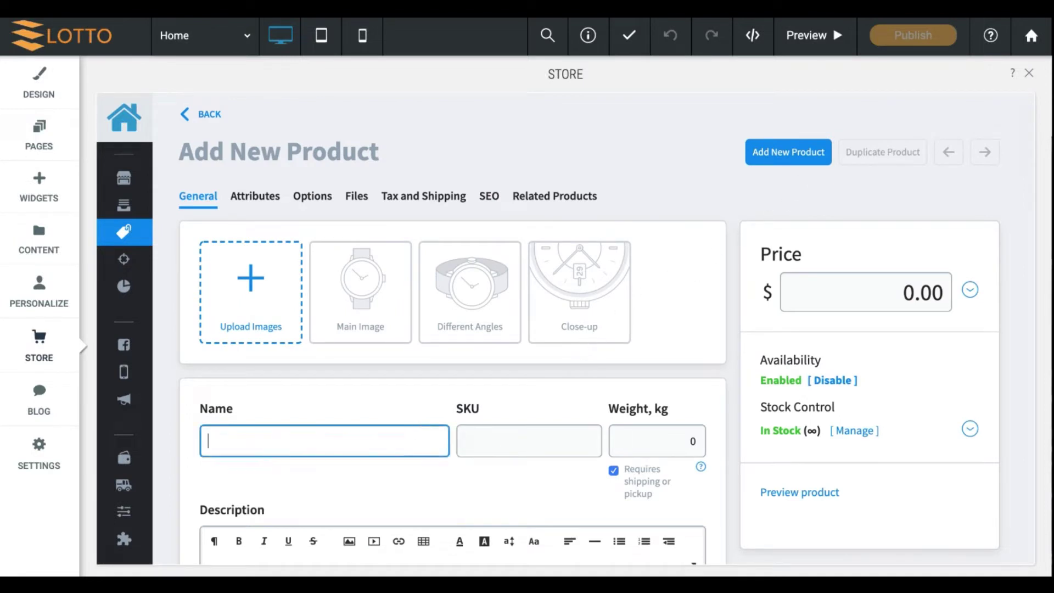
{"action": "type", "text": "v"}
{"action": "left_click", "coordinate": [432, 406]}
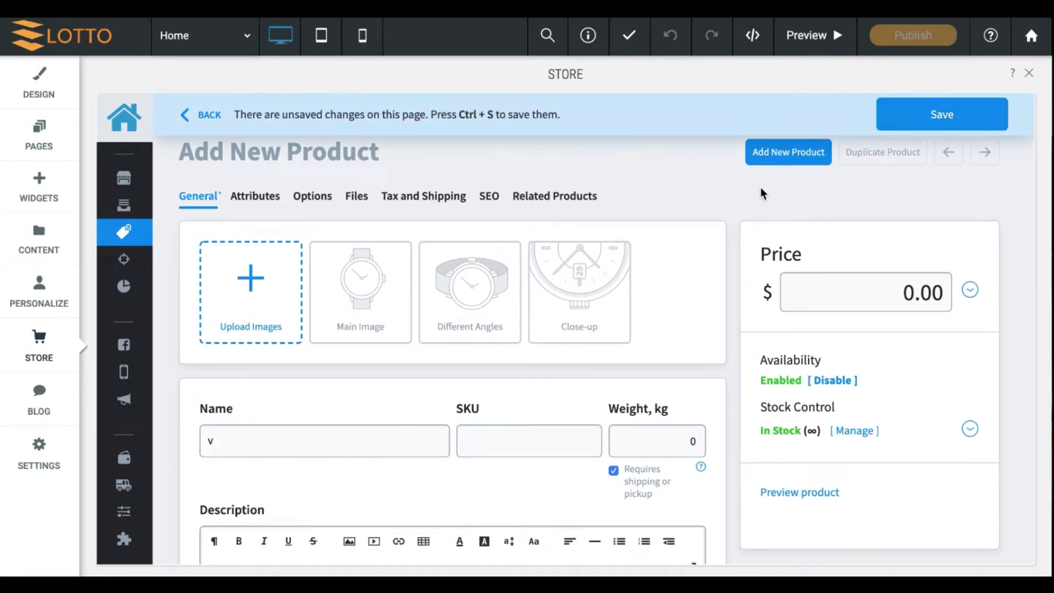
{"action": "left_click", "coordinate": [208, 114]}
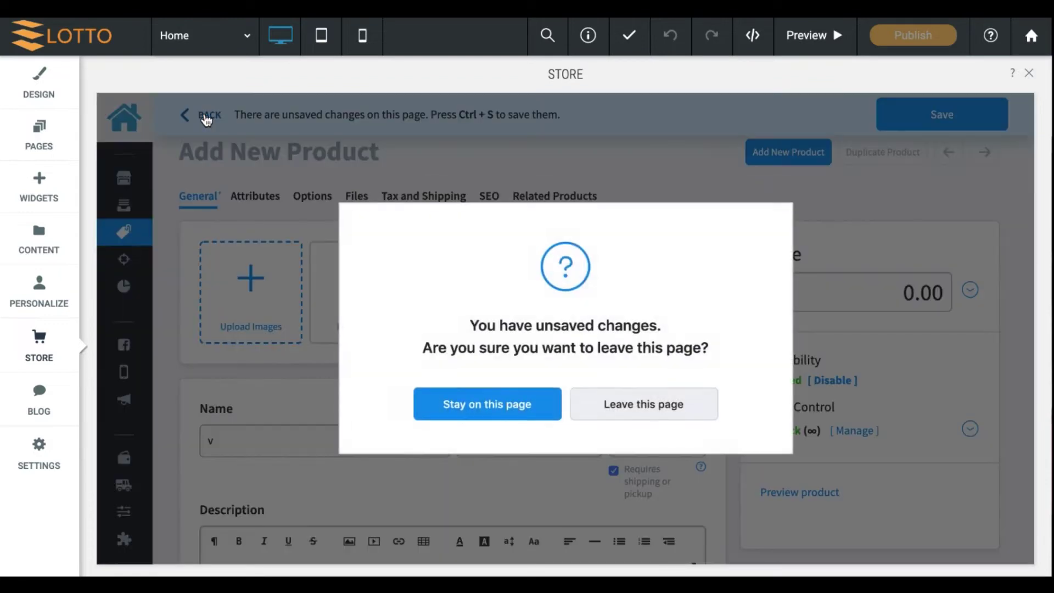
{"action": "left_click", "coordinate": [621, 416]}
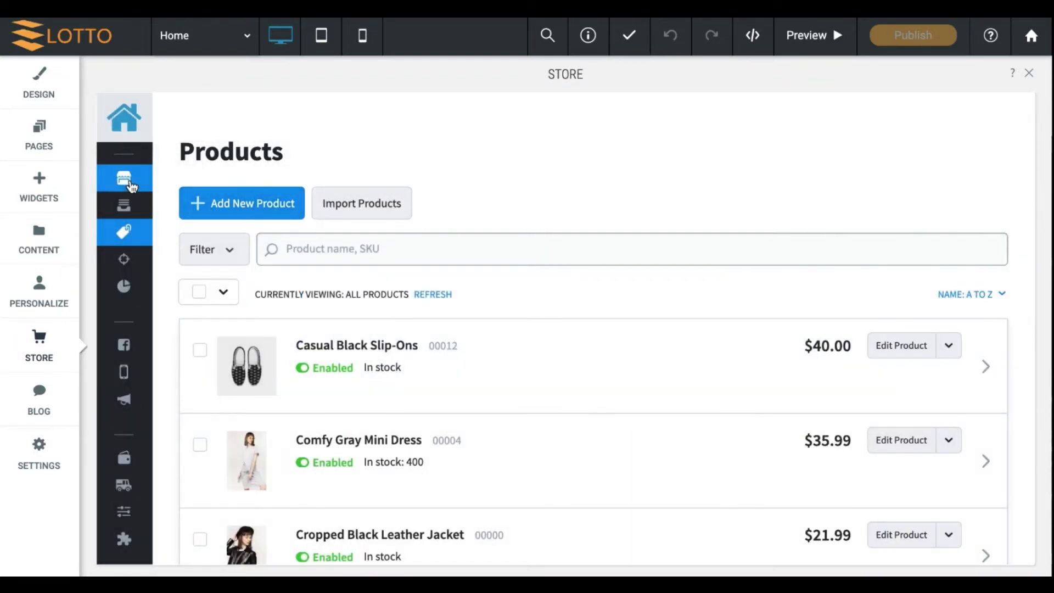
Open the Verify geo settings step and review Israel, U.S. dollar and kg.
{"action": "left_click", "coordinate": [132, 122]}
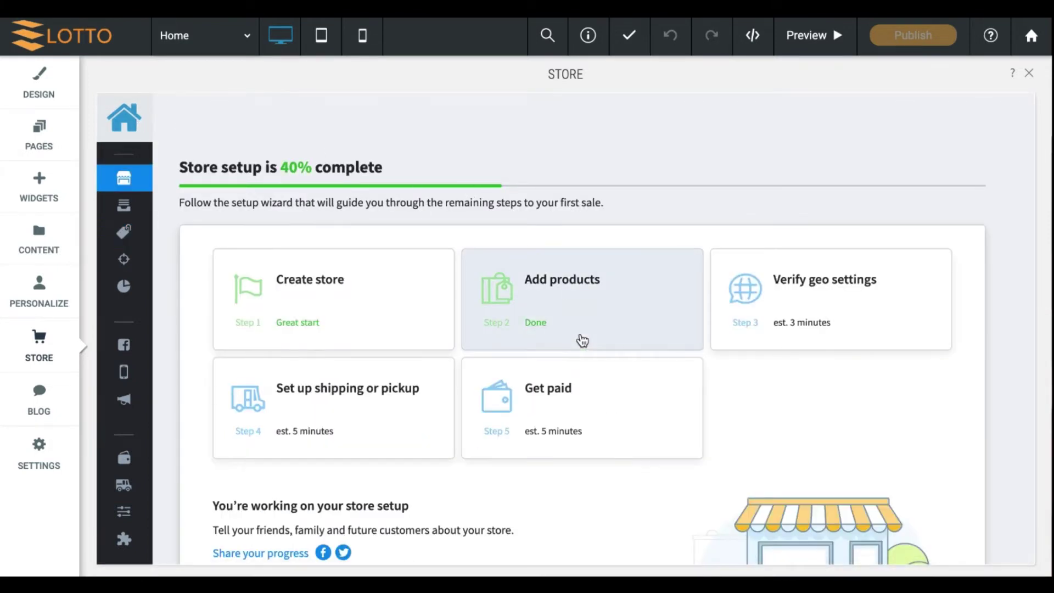
{"action": "left_click", "coordinate": [828, 319]}
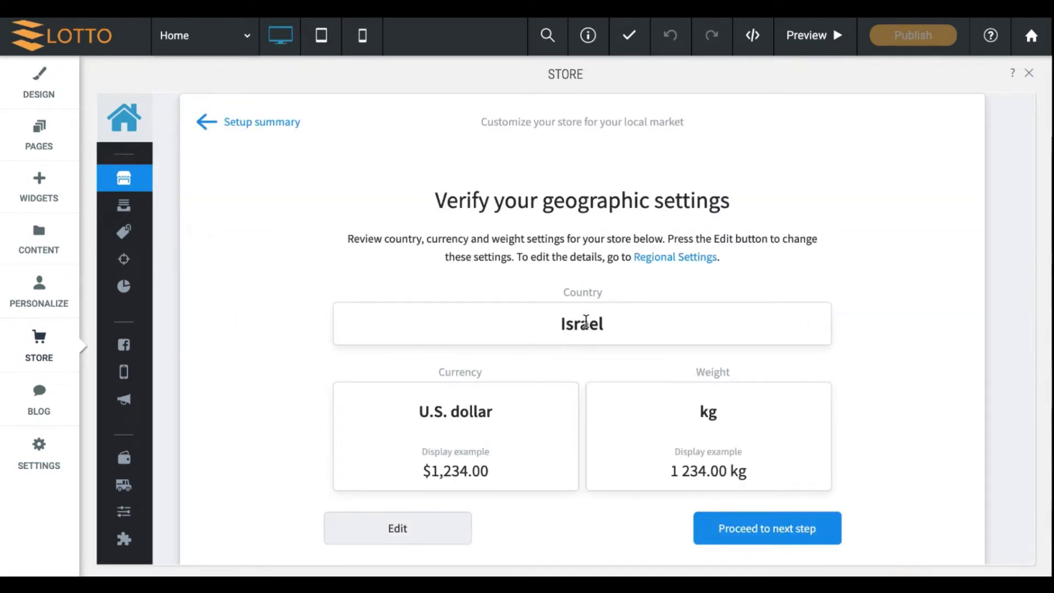
{"action": "scroll", "coordinate": [547, 354], "scroll_direction": "down", "scroll_amount": 2}
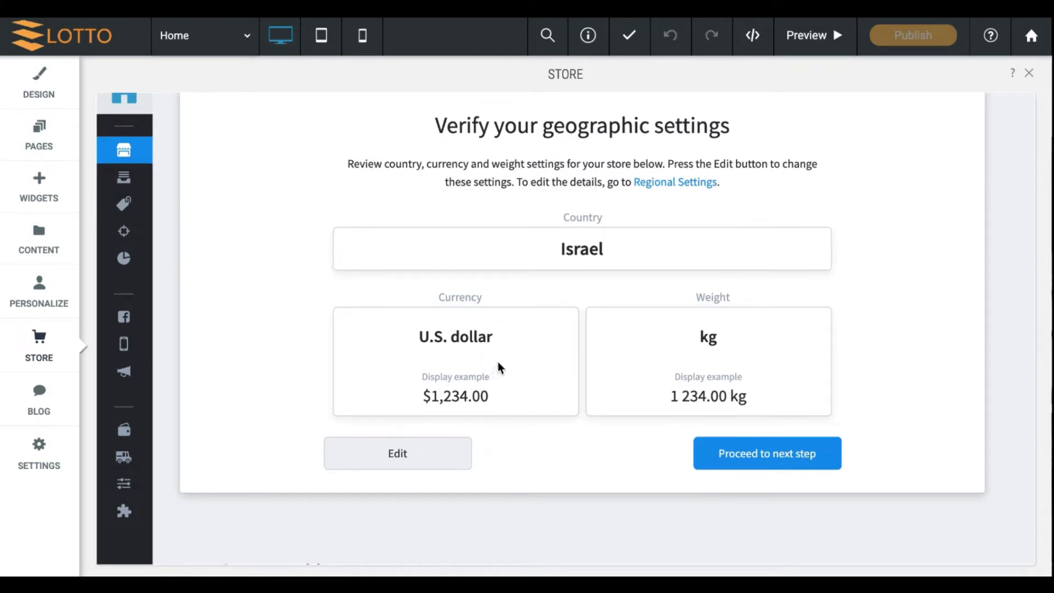
{"action": "scroll", "coordinate": [568, 356], "scroll_direction": "up", "scroll_amount": 2}
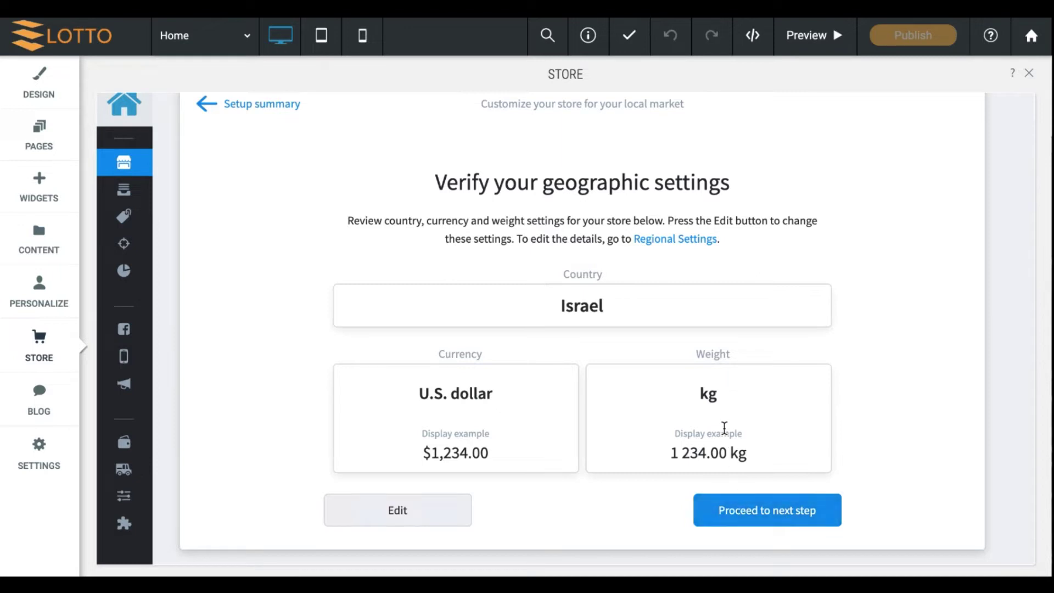
{"action": "left_click", "coordinate": [745, 508]}
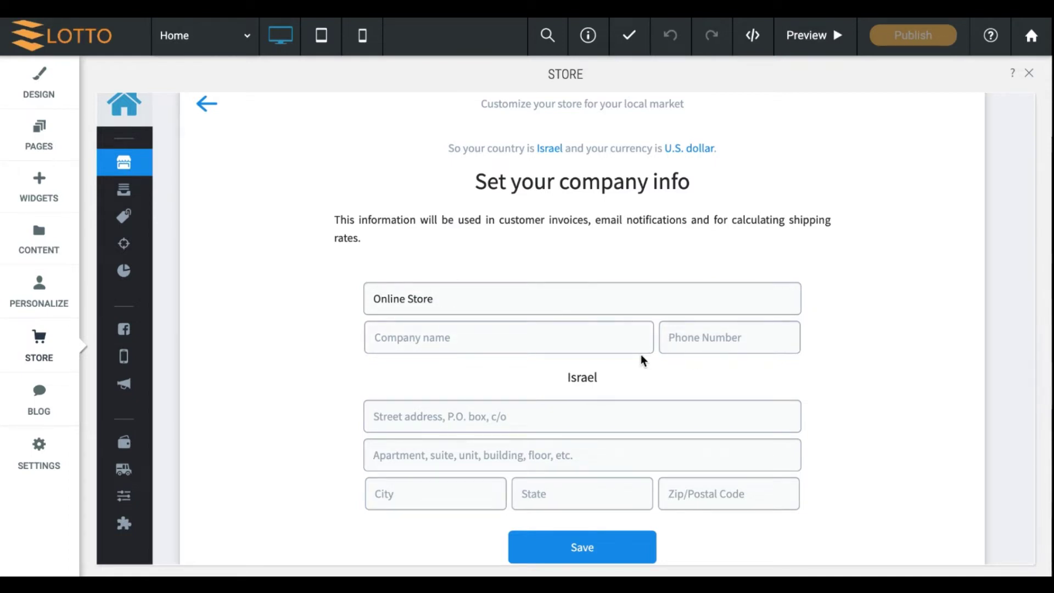
{"action": "scroll", "coordinate": [279, 348], "scroll_direction": "down", "scroll_amount": 1}
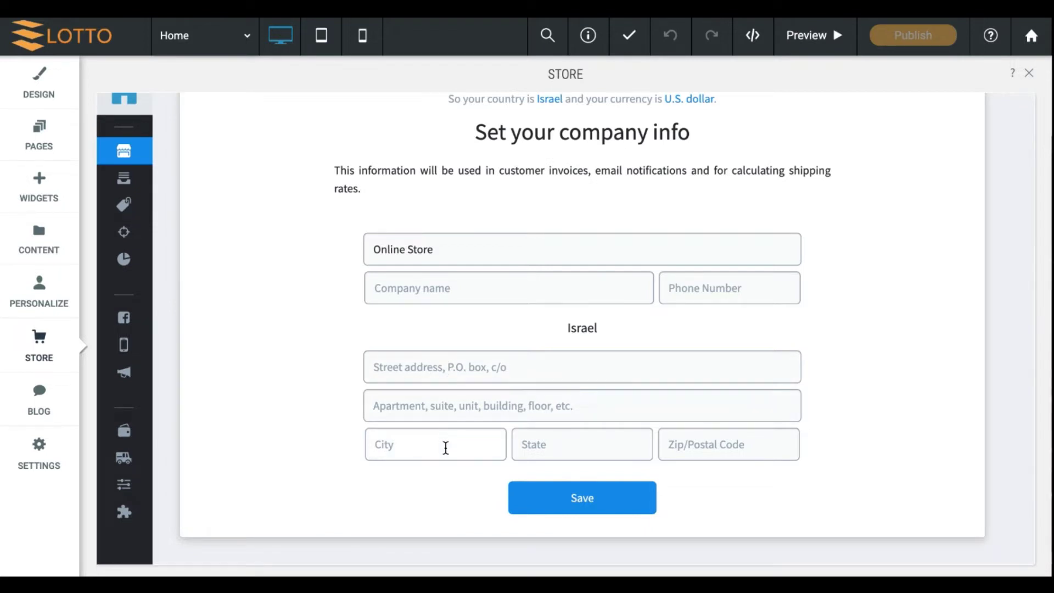
{"action": "left_click", "coordinate": [560, 501]}
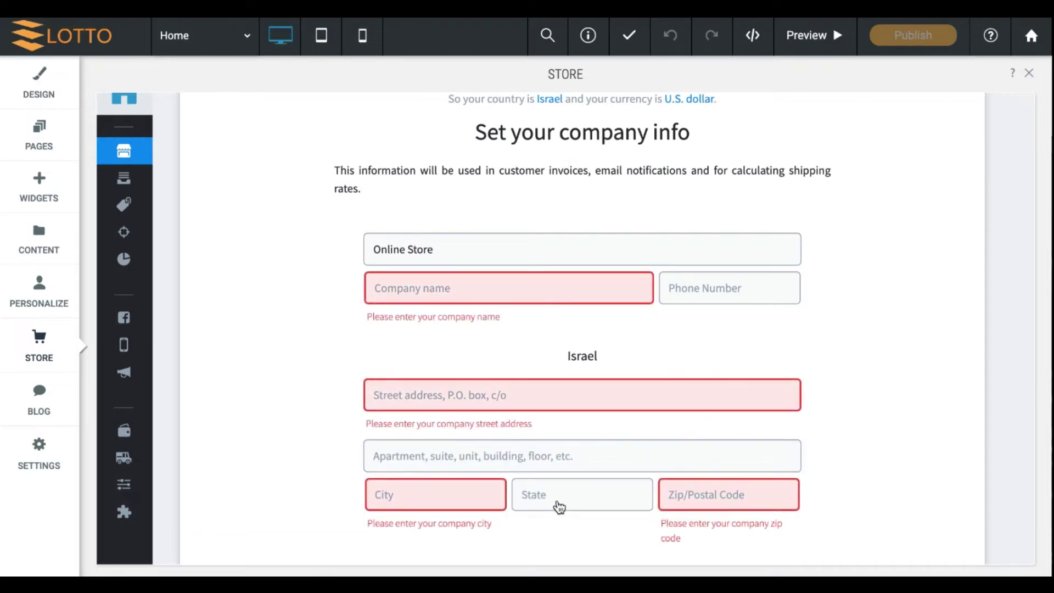
{"action": "scroll", "coordinate": [567, 348], "scroll_direction": "down", "scroll_amount": 7}
{"action": "scroll", "coordinate": [566, 350], "scroll_direction": "up", "scroll_amount": 10}
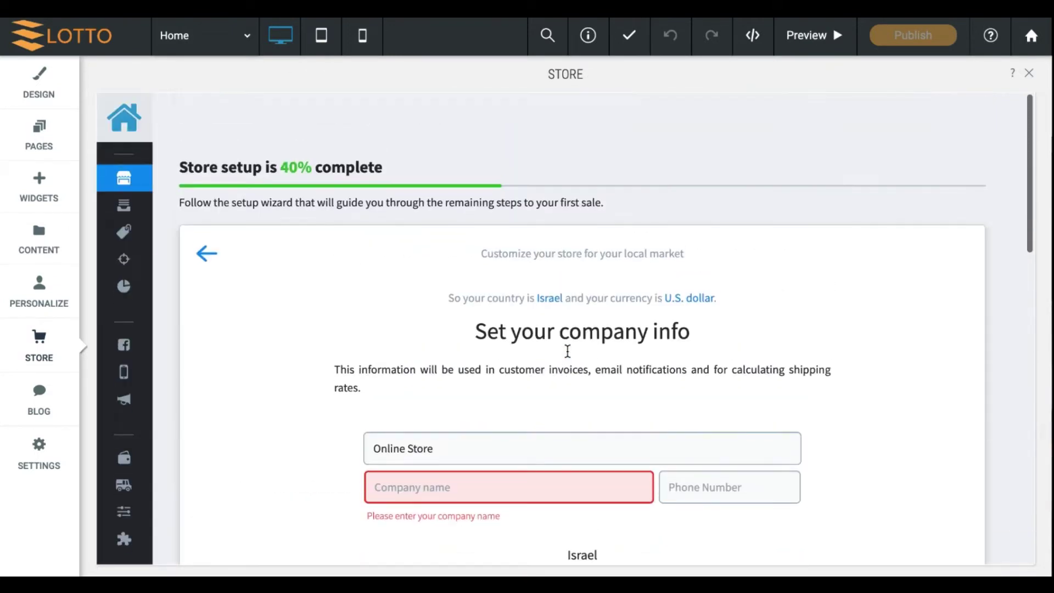
{"action": "left_click", "coordinate": [202, 252]}
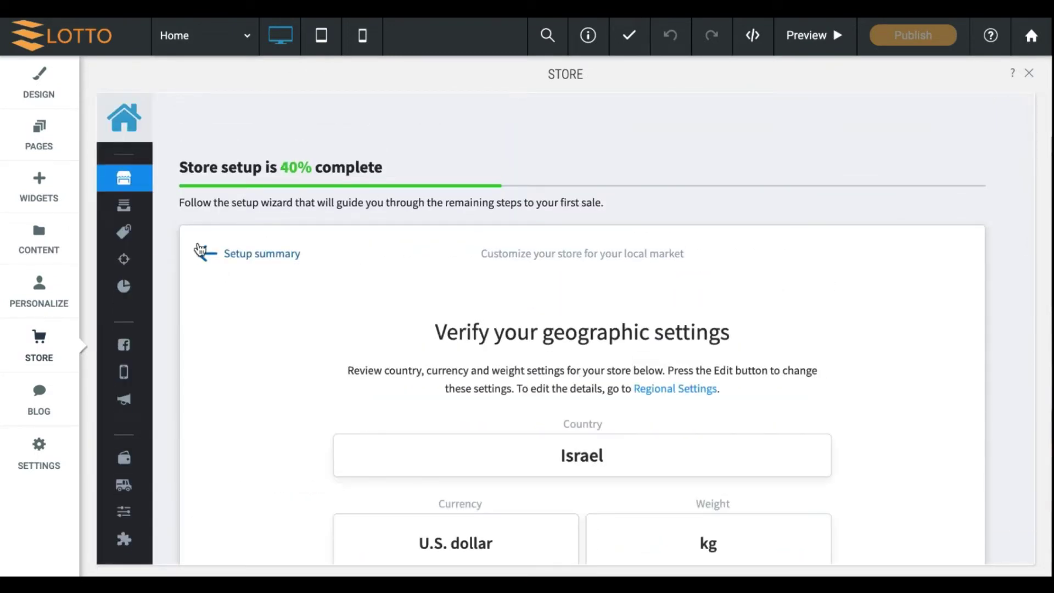
Open the shipping step, choose shipping physical goods, then skip setting rates for now.
{"action": "left_click", "coordinate": [201, 251]}
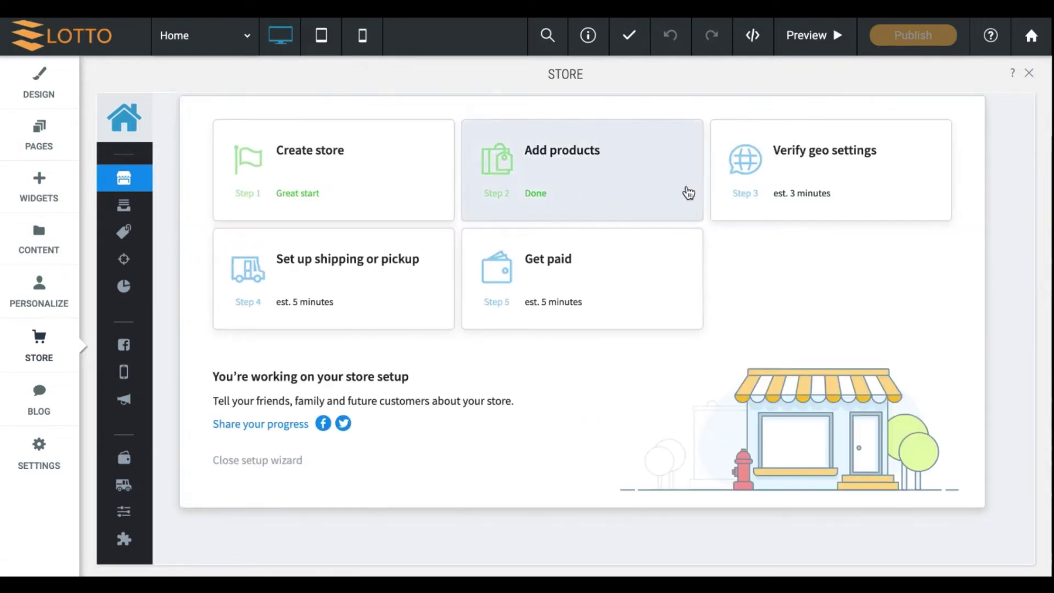
{"action": "left_click", "coordinate": [344, 289]}
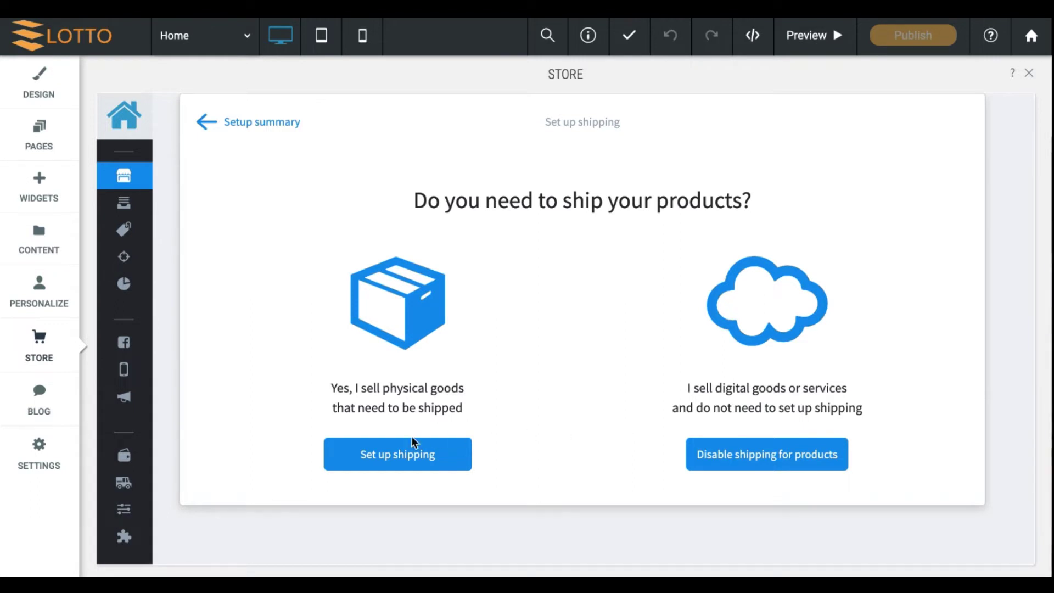
{"action": "left_click", "coordinate": [395, 457]}
{"action": "scroll", "coordinate": [462, 462], "scroll_direction": "down", "scroll_amount": 2}
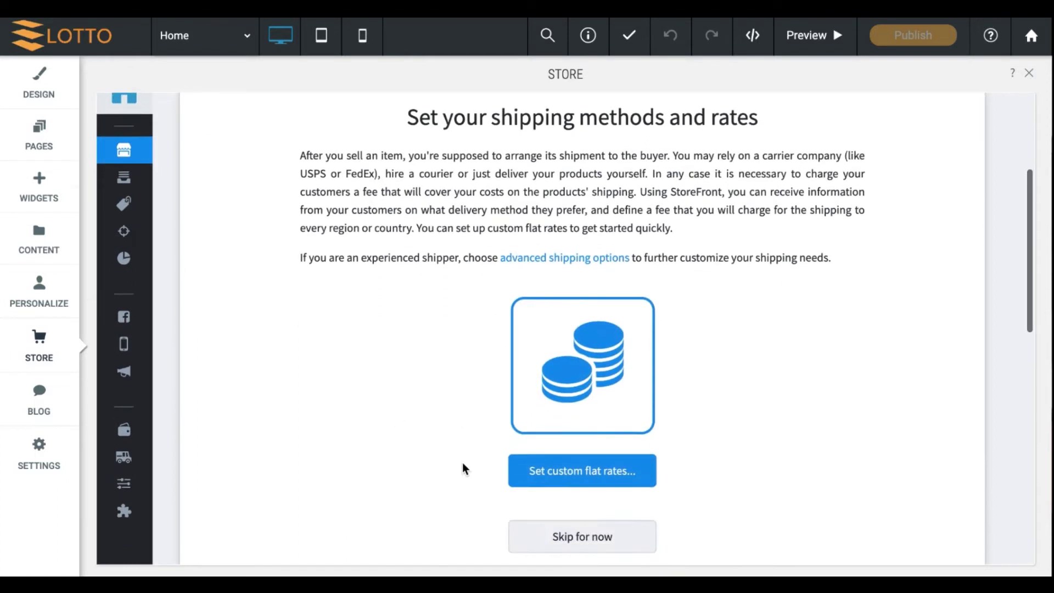
{"action": "scroll", "coordinate": [582, 489], "scroll_direction": "down", "scroll_amount": 1}
{"action": "scroll", "coordinate": [581, 489], "scroll_direction": "up", "scroll_amount": 1}
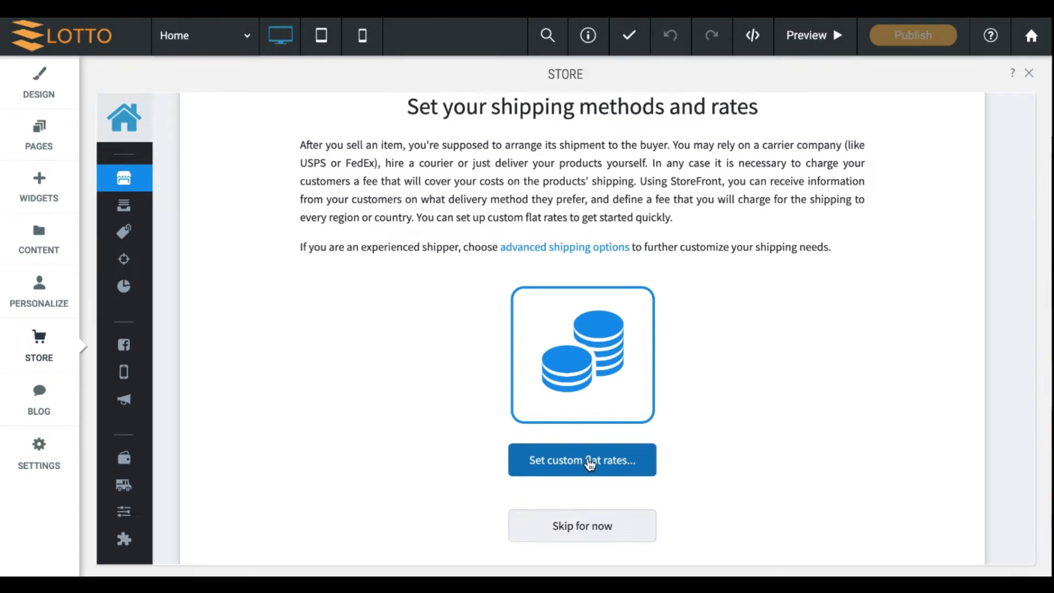
{"action": "scroll", "coordinate": [576, 494], "scroll_direction": "down", "scroll_amount": 1}
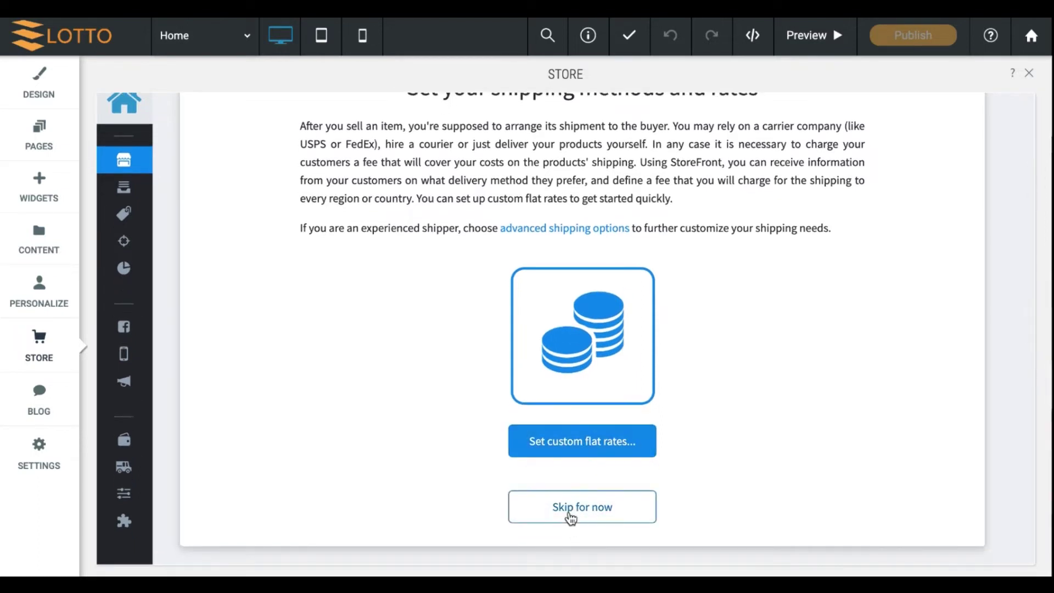
{"action": "left_click", "coordinate": [571, 519]}
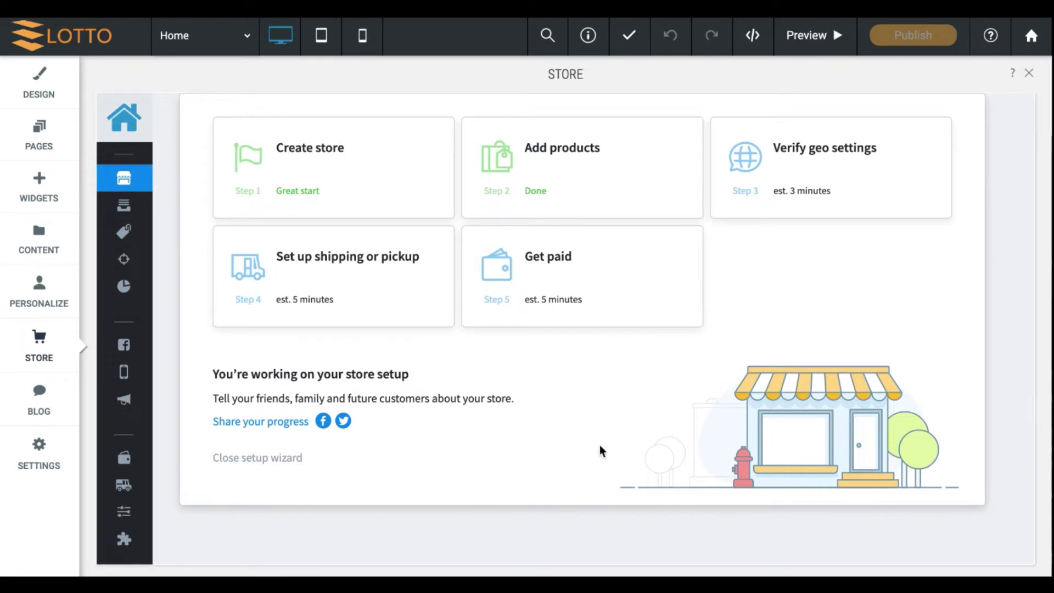
Open the payment step, scroll past PayPal to Other payment options, then open advanced payments setup.
{"action": "left_click", "coordinate": [578, 277]}
{"action": "scroll", "coordinate": [576, 363], "scroll_direction": "down", "scroll_amount": 2}
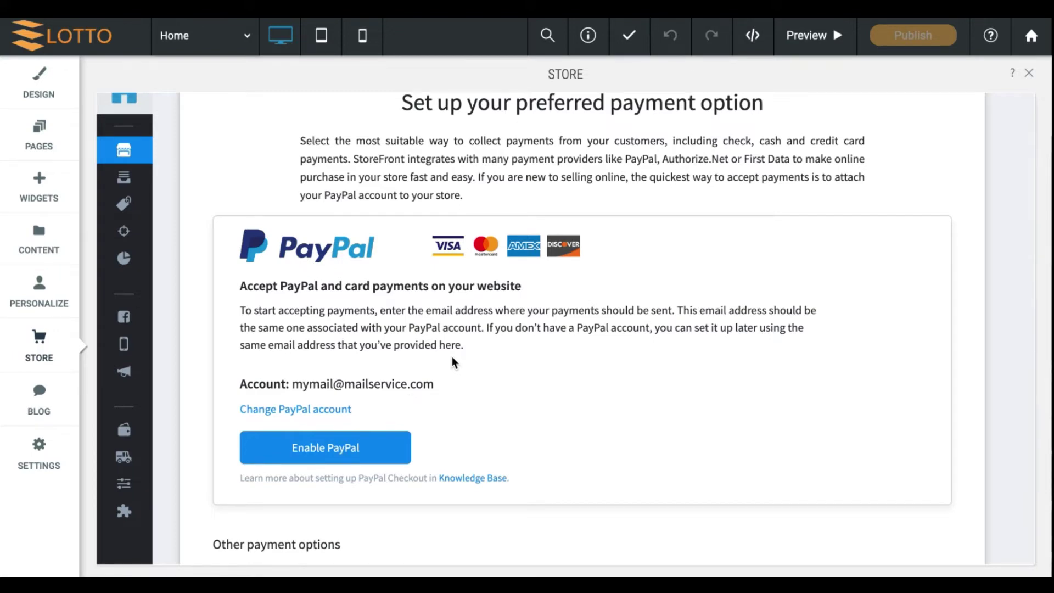
{"action": "scroll", "coordinate": [452, 359], "scroll_direction": "down", "scroll_amount": 5}
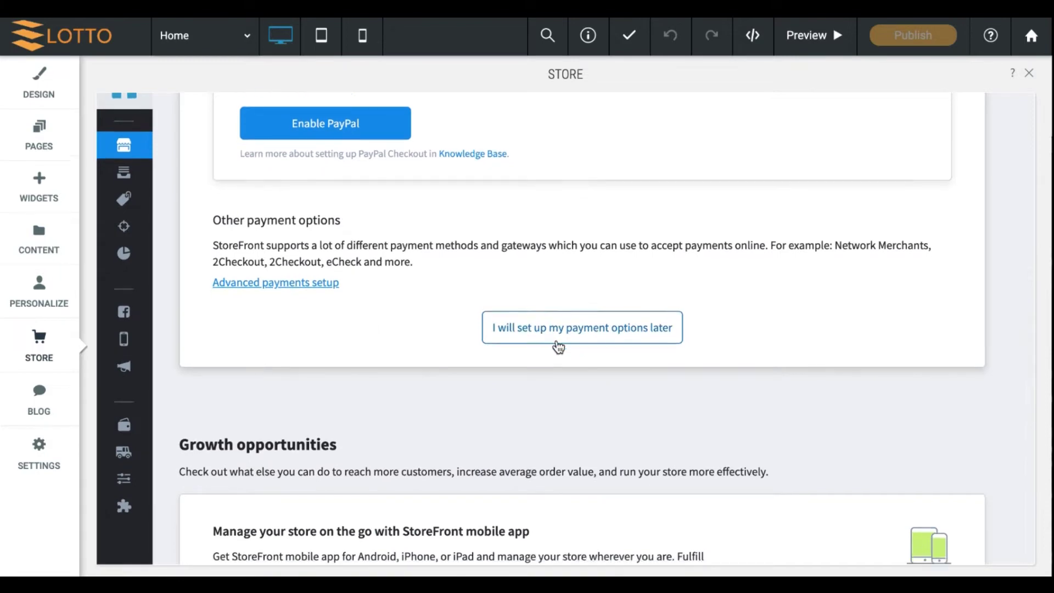
{"action": "scroll", "coordinate": [558, 346], "scroll_direction": "down", "scroll_amount": 3}
{"action": "scroll", "coordinate": [558, 346], "scroll_direction": "down", "scroll_amount": 2}
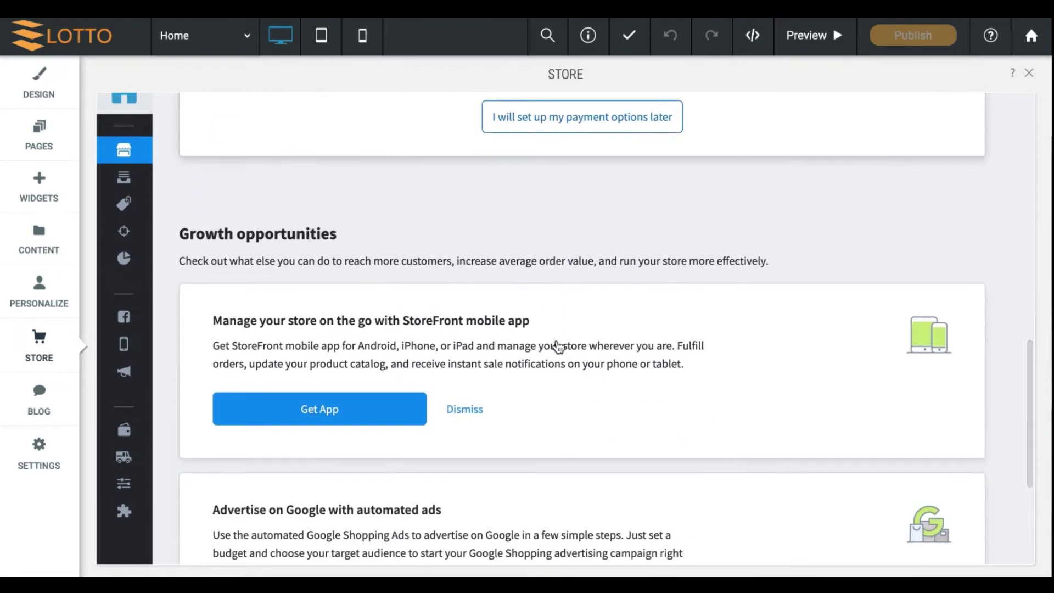
{"action": "scroll", "coordinate": [558, 346], "scroll_direction": "up", "scroll_amount": 7}
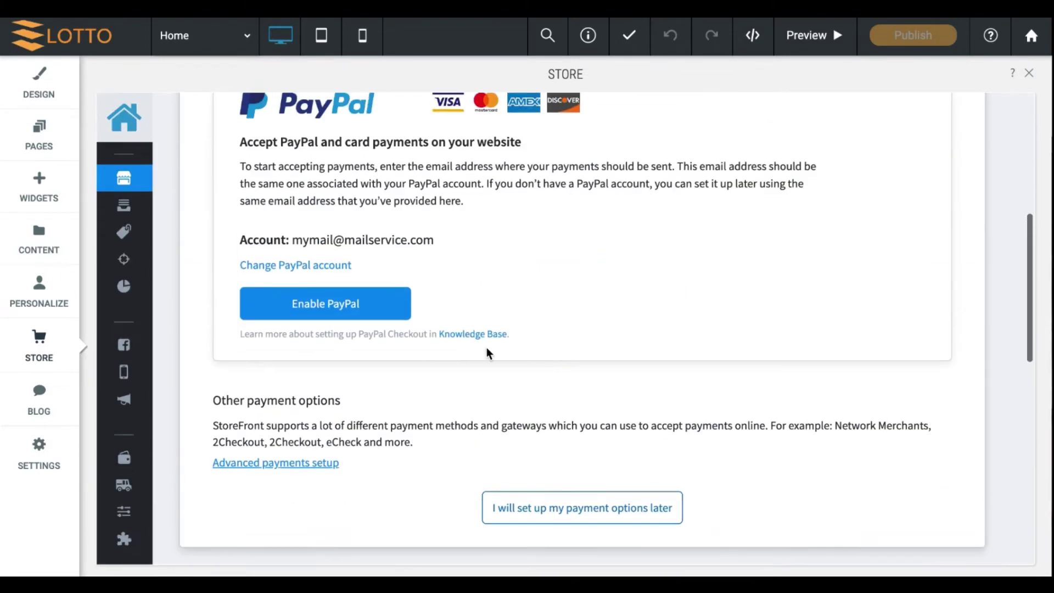
{"action": "left_click", "coordinate": [288, 464]}
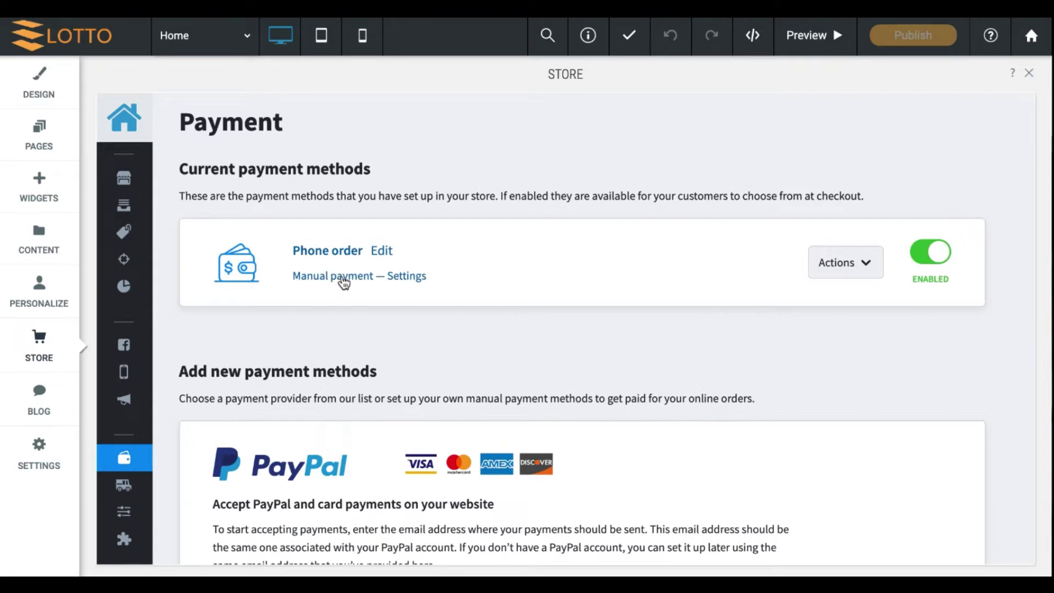
Browse the Choose Payment Processor list, then close it without selecting a provider.
{"action": "scroll", "coordinate": [344, 283], "scroll_direction": "down", "scroll_amount": 10}
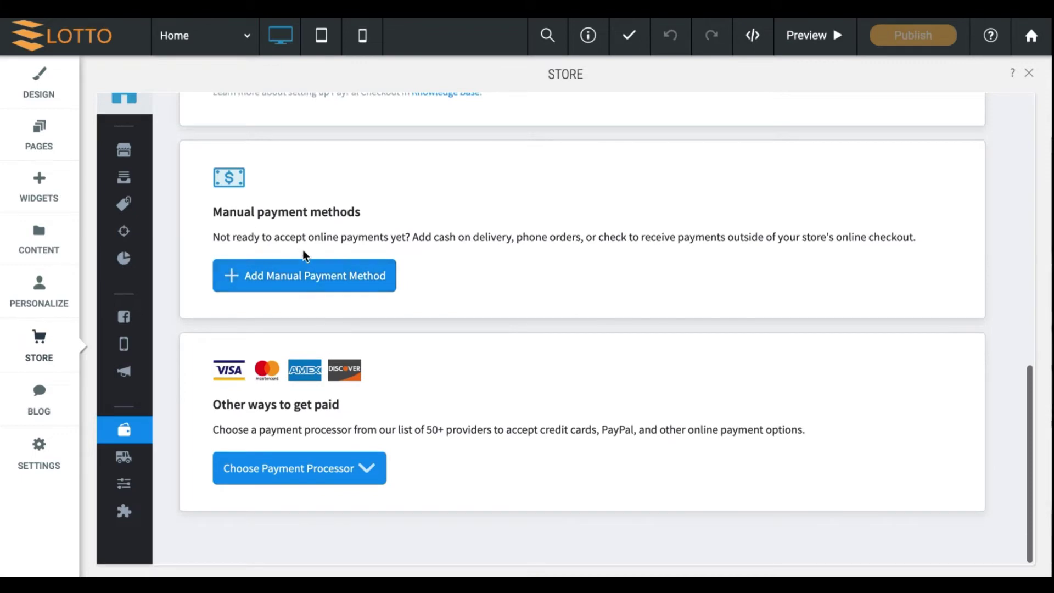
{"action": "left_click", "coordinate": [350, 473]}
{"action": "scroll", "coordinate": [352, 475], "scroll_direction": "down", "scroll_amount": 5}
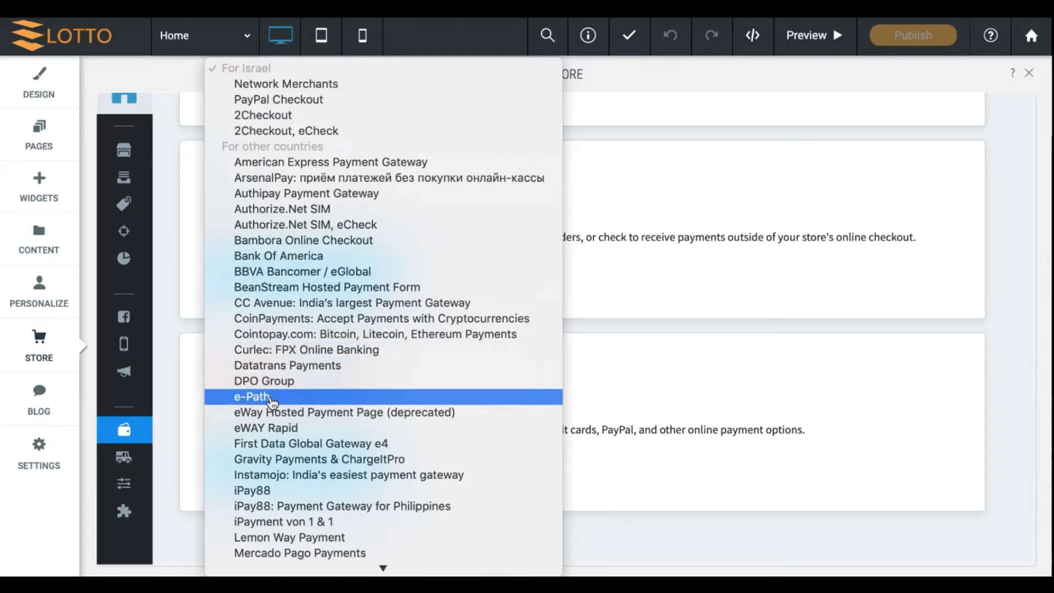
{"action": "scroll", "coordinate": [275, 454], "scroll_direction": "down", "scroll_amount": 10}
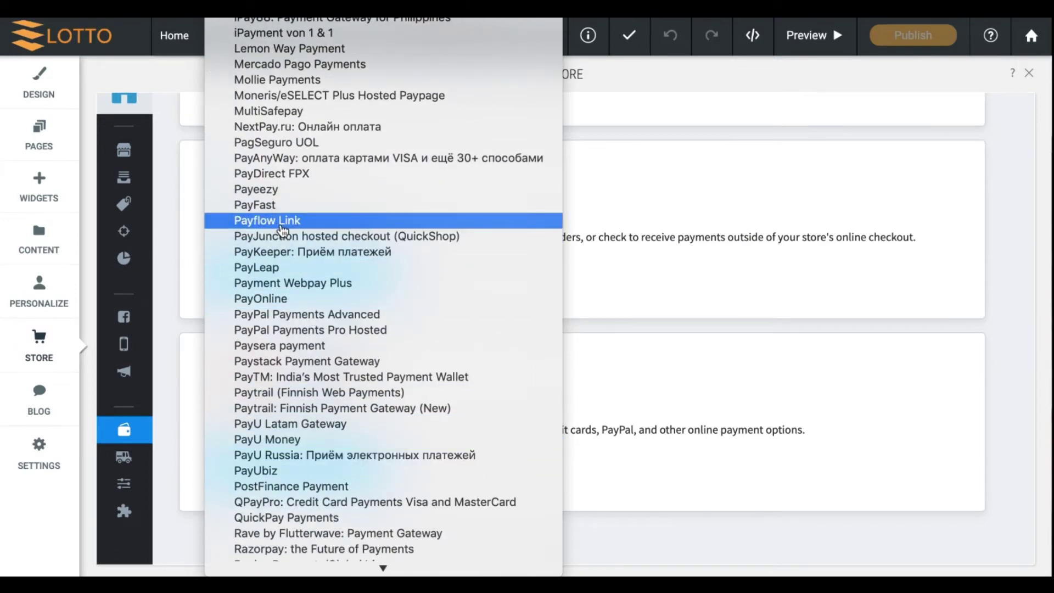
{"action": "scroll", "coordinate": [333, 328], "scroll_direction": "down", "scroll_amount": 1}
{"action": "scroll", "coordinate": [333, 327], "scroll_direction": "down", "scroll_amount": 2}
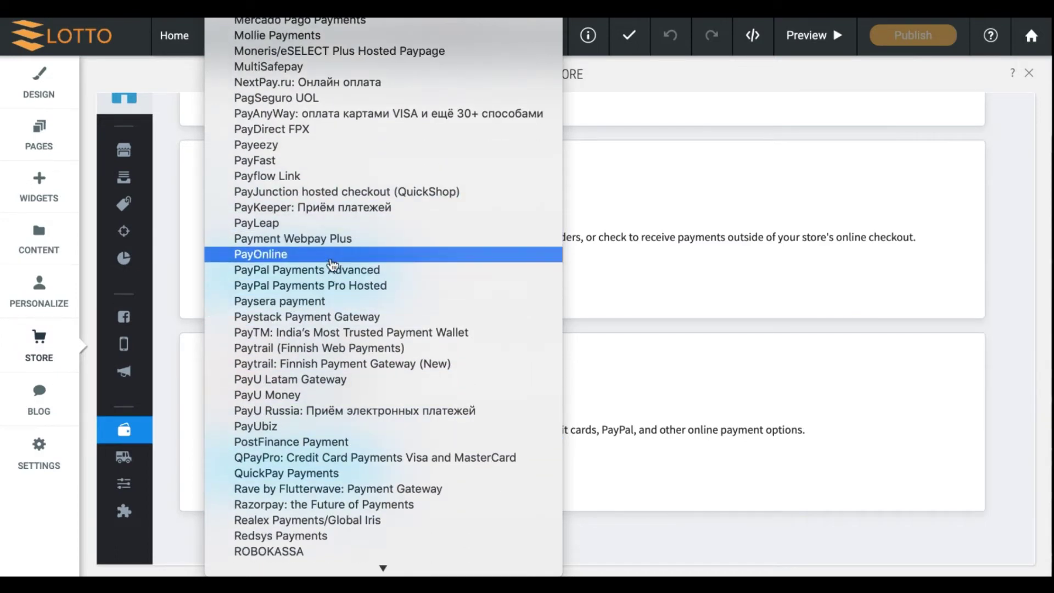
{"action": "scroll", "coordinate": [323, 326], "scroll_direction": "down", "scroll_amount": 6}
{"action": "scroll", "coordinate": [322, 326], "scroll_direction": "down", "scroll_amount": 6}
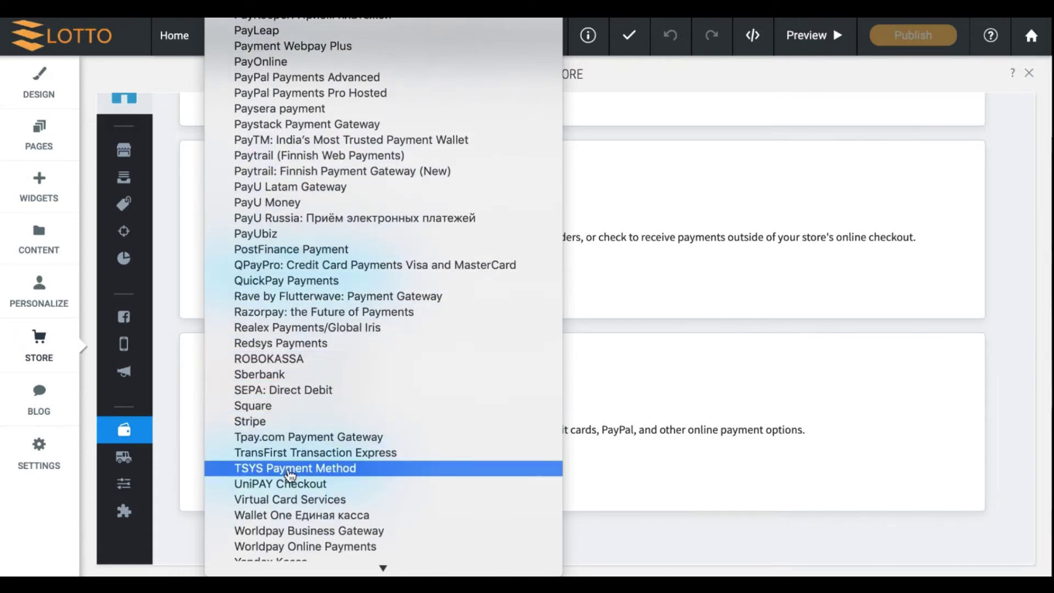
{"action": "scroll", "coordinate": [290, 472], "scroll_direction": "down", "scroll_amount": 4}
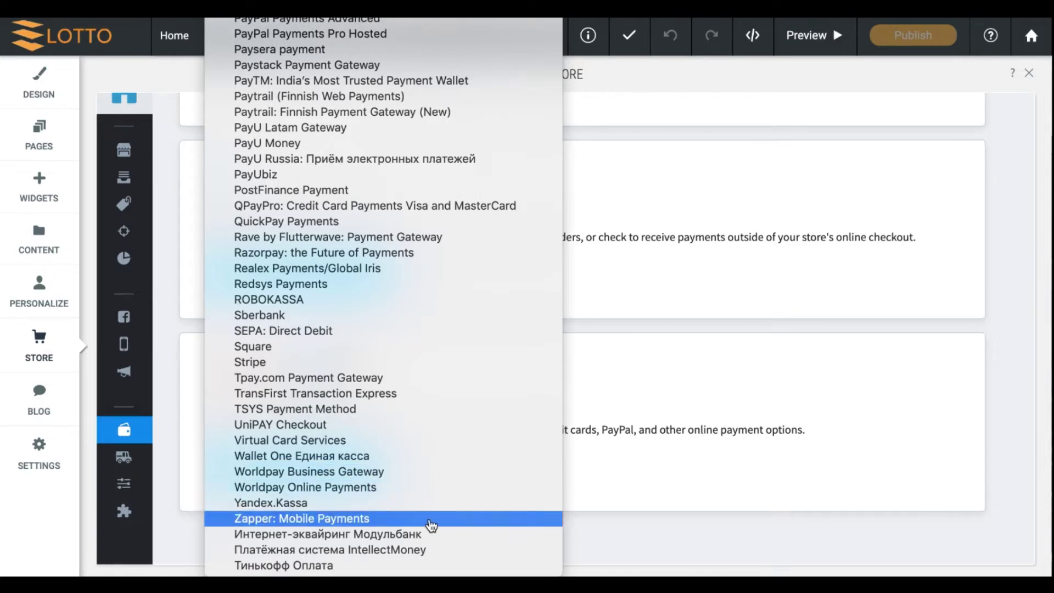
{"action": "left_click", "coordinate": [682, 452]}
{"action": "scroll", "coordinate": [352, 414], "scroll_direction": "up", "scroll_amount": 10}
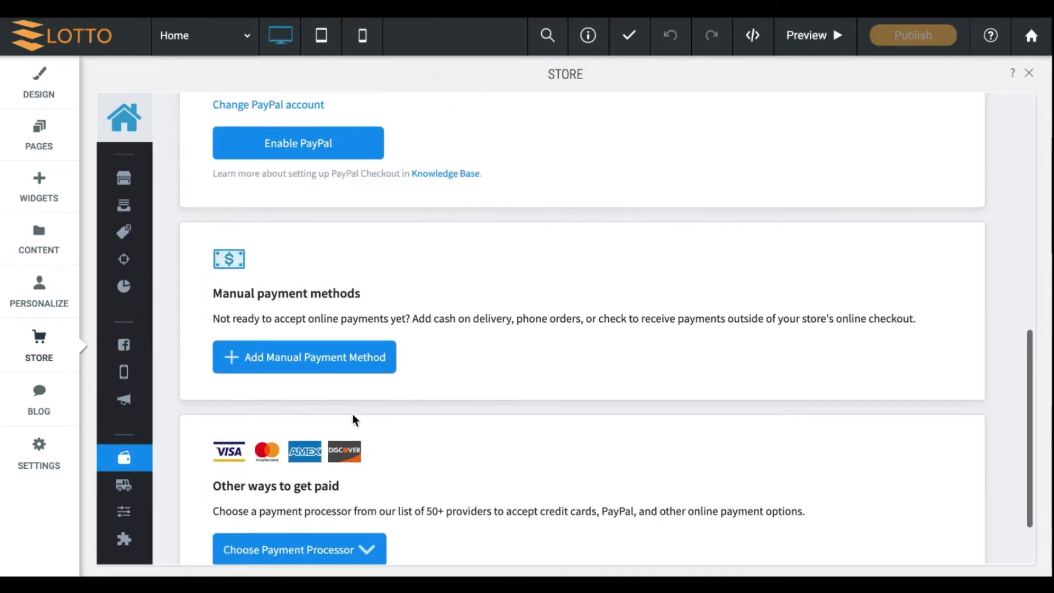
{"action": "scroll", "coordinate": [353, 414], "scroll_direction": "down", "scroll_amount": 10}
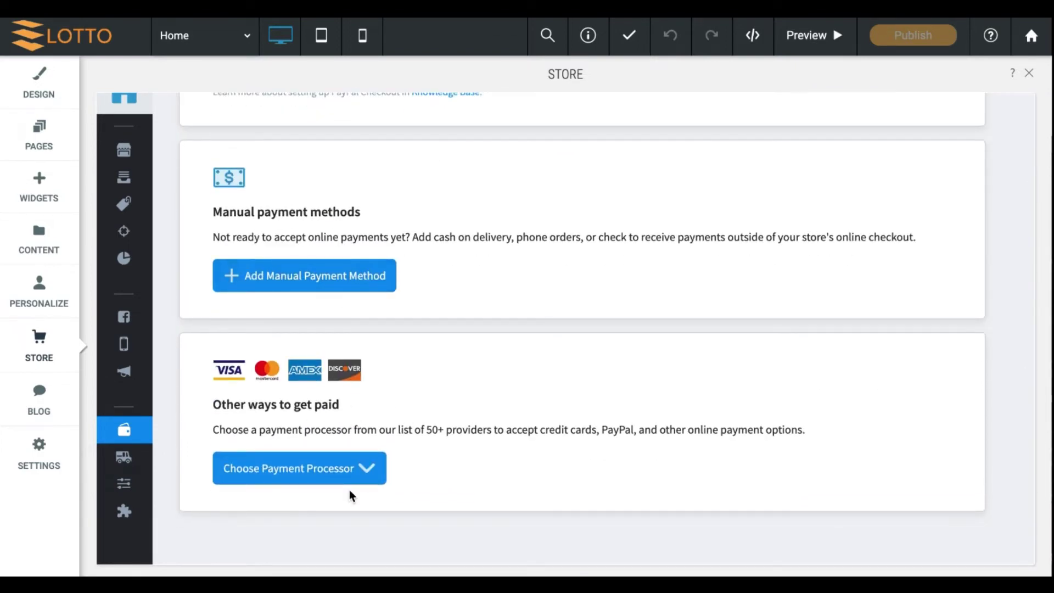
{"action": "scroll", "coordinate": [349, 489], "scroll_direction": "up", "scroll_amount": 10}
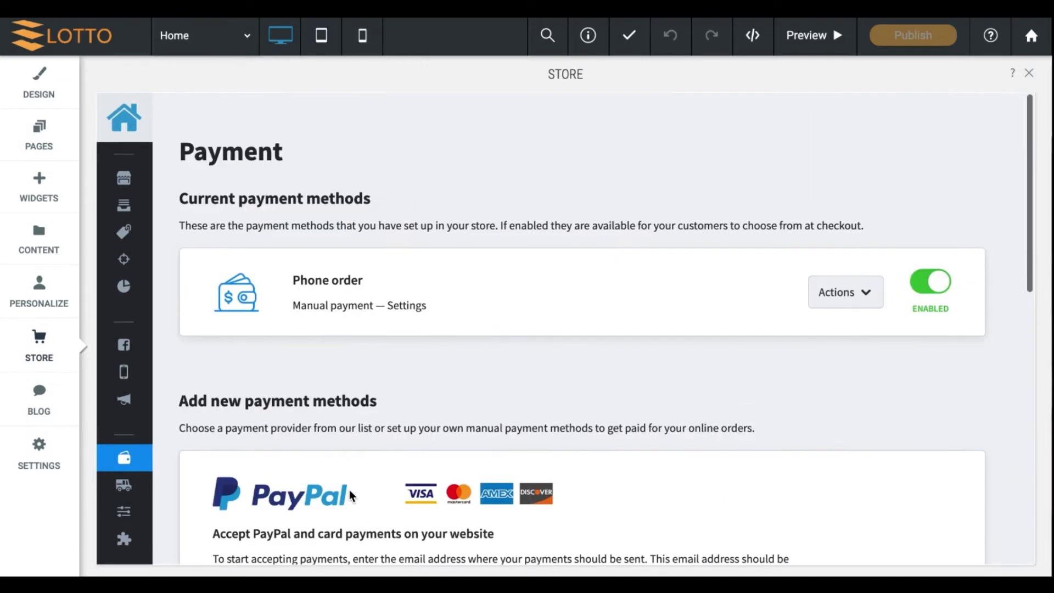
Enable PayPal checkout for the store.
{"action": "scroll", "coordinate": [349, 489], "scroll_direction": "down", "scroll_amount": 6}
{"action": "scroll", "coordinate": [349, 490], "scroll_direction": "down", "scroll_amount": 3}
{"action": "scroll", "coordinate": [349, 489], "scroll_direction": "up", "scroll_amount": 4}
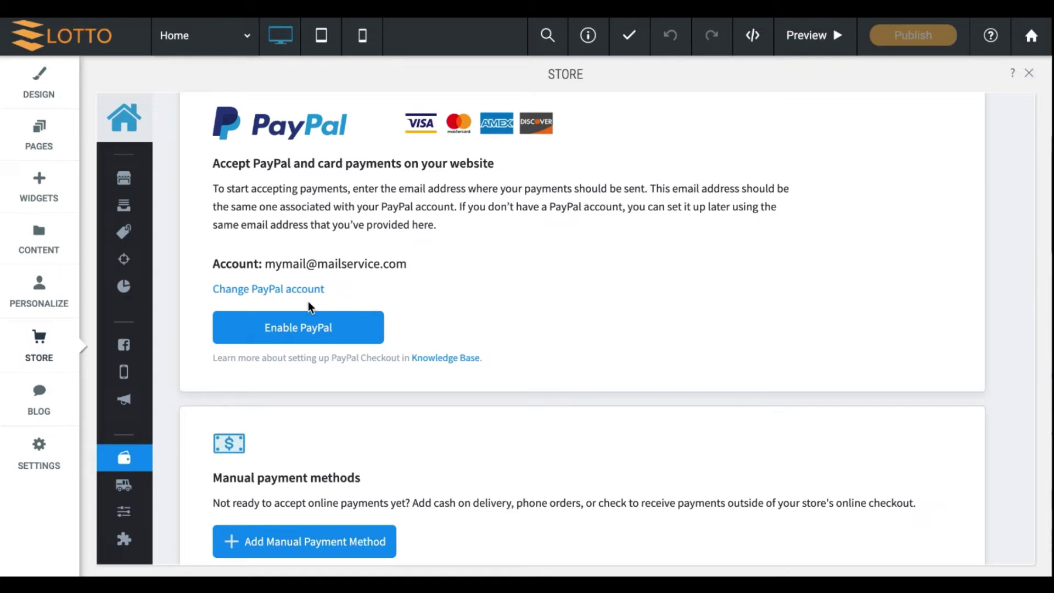
{"action": "left_click", "coordinate": [357, 344]}
Return to the store setup dashboard, still showing 40% complete.
{"action": "left_click", "coordinate": [124, 178]}
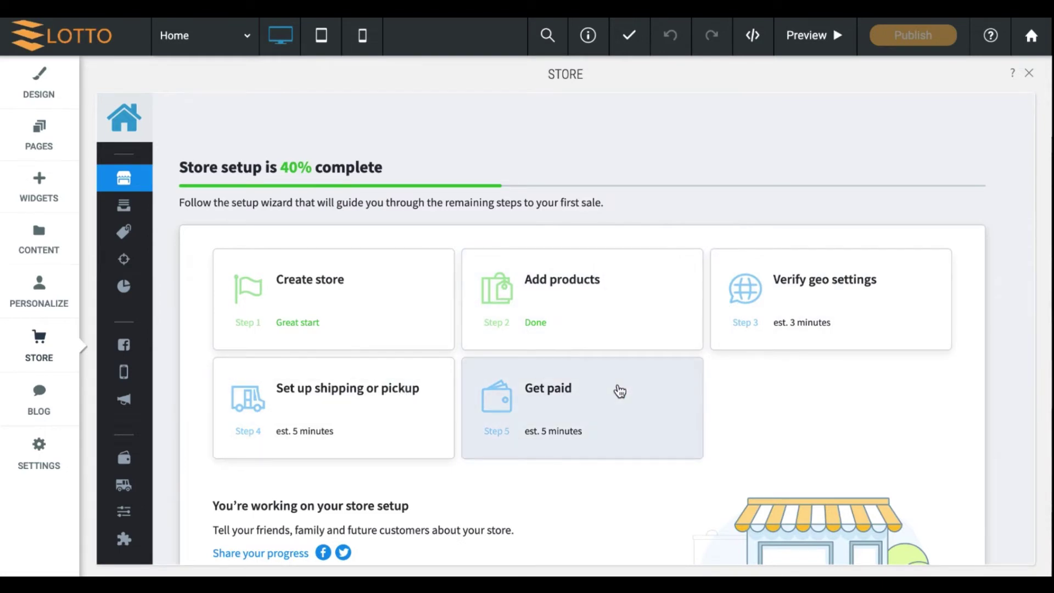
{"action": "scroll", "coordinate": [163, 312], "scroll_direction": "down", "scroll_amount": 15}
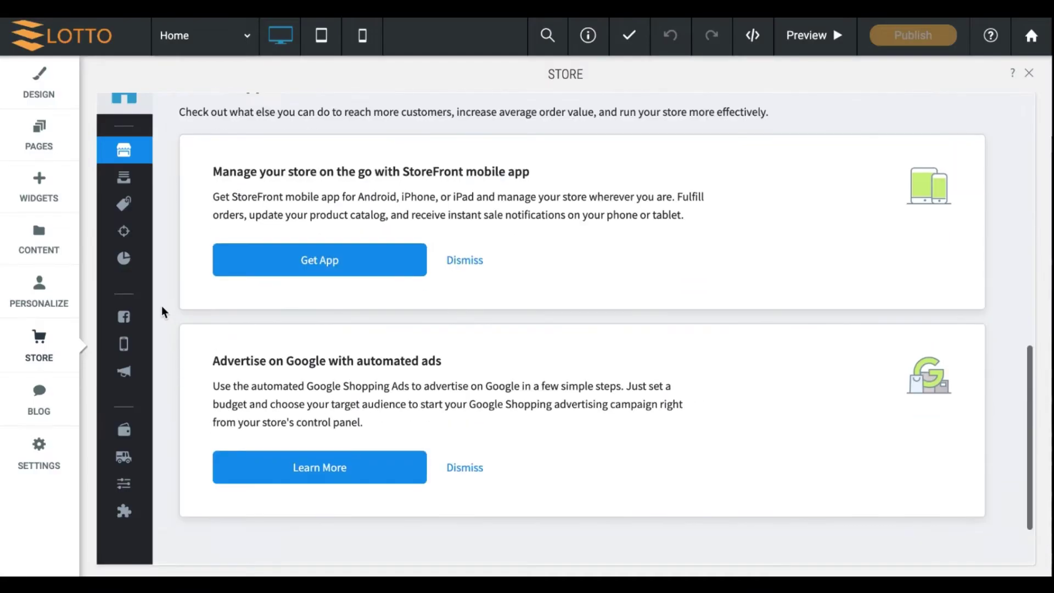
{"action": "scroll", "coordinate": [161, 307], "scroll_direction": "up", "scroll_amount": 15}
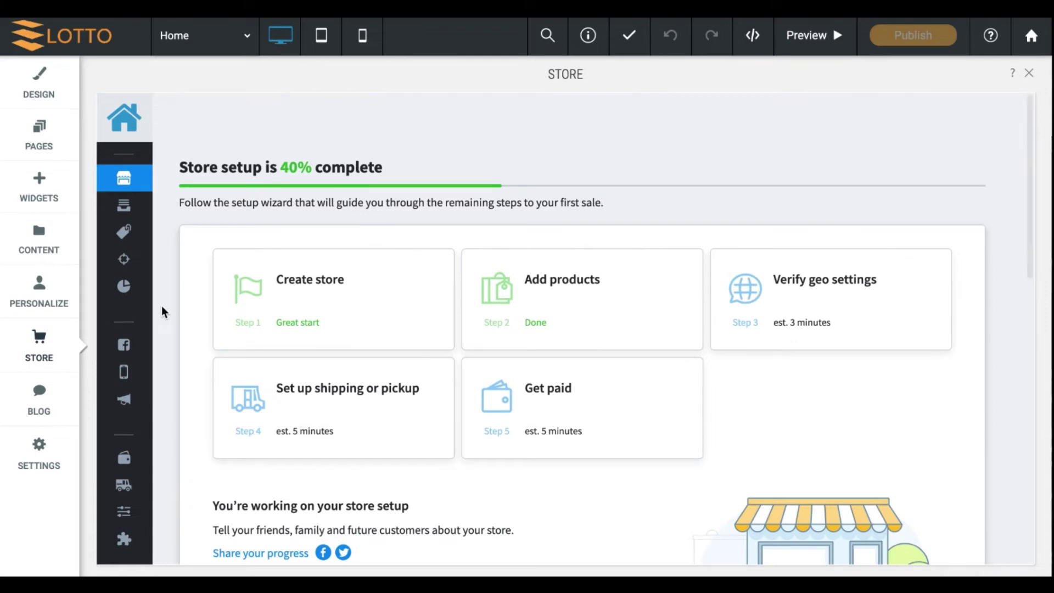
Browse the Orders, Customers and Order Editor pages, then open the Marketing overview.
{"action": "mouse_move", "coordinate": [135, 216]}
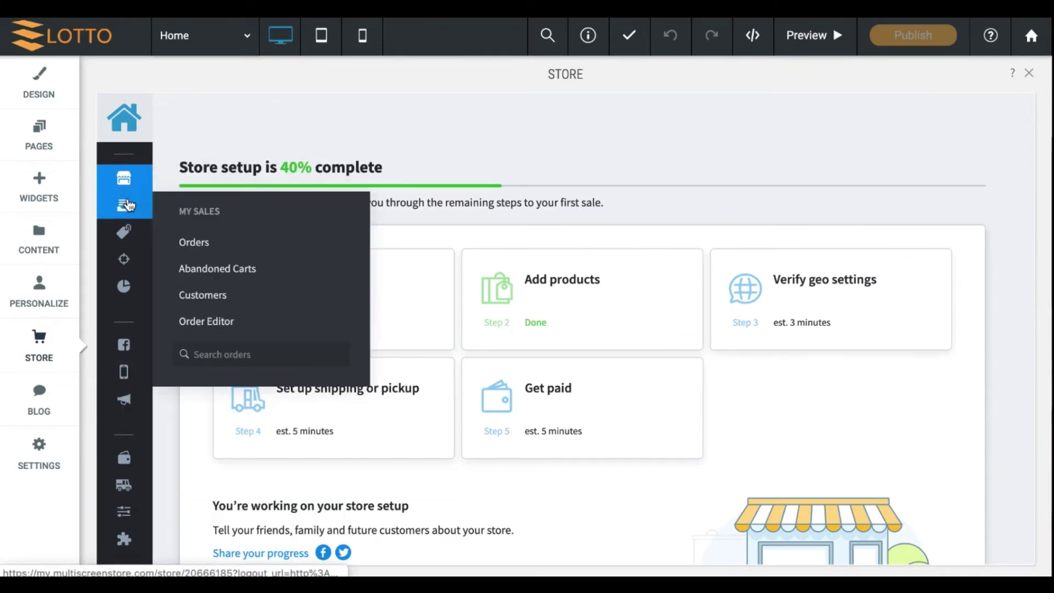
{"action": "left_click", "coordinate": [135, 216]}
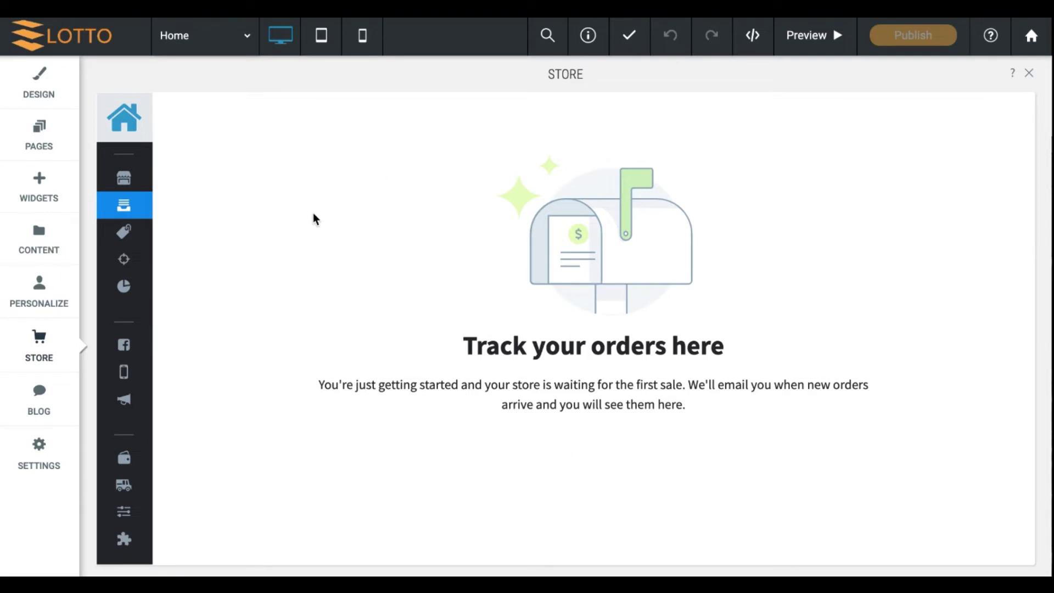
{"action": "mouse_move", "coordinate": [122, 213]}
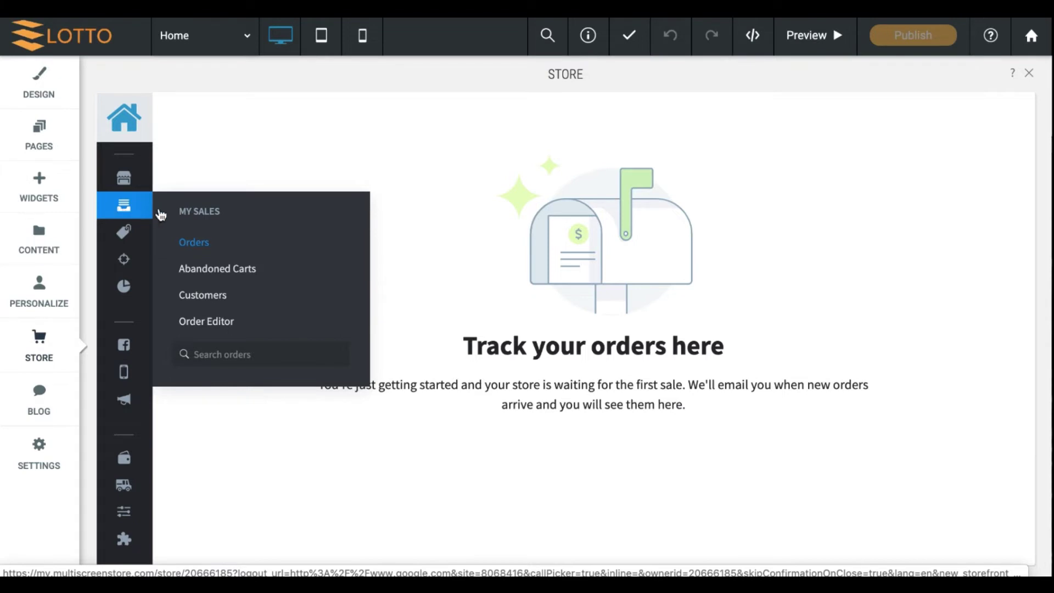
{"action": "left_click", "coordinate": [207, 297]}
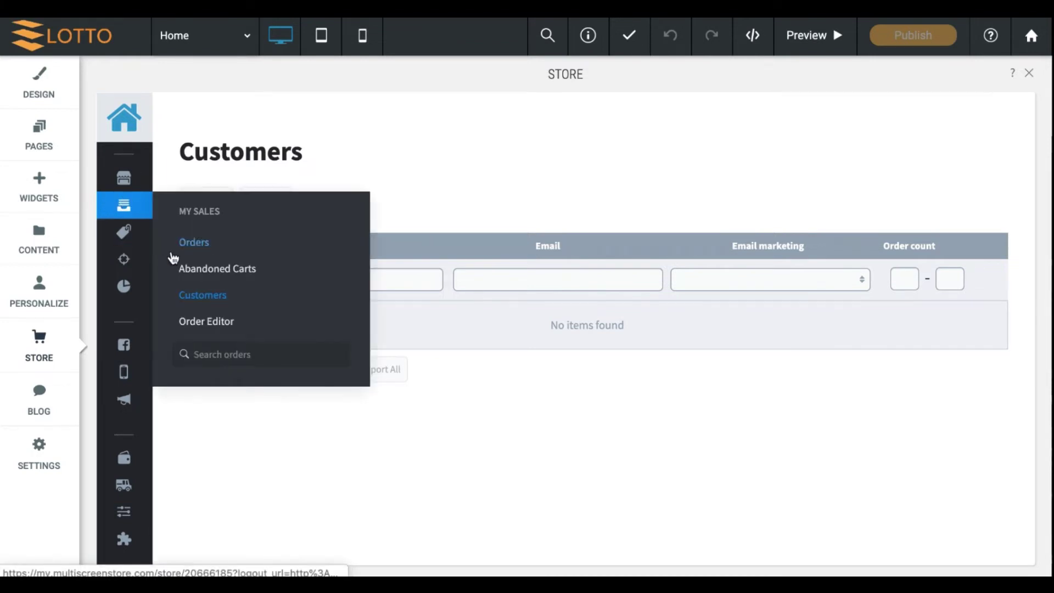
{"action": "left_click", "coordinate": [203, 324]}
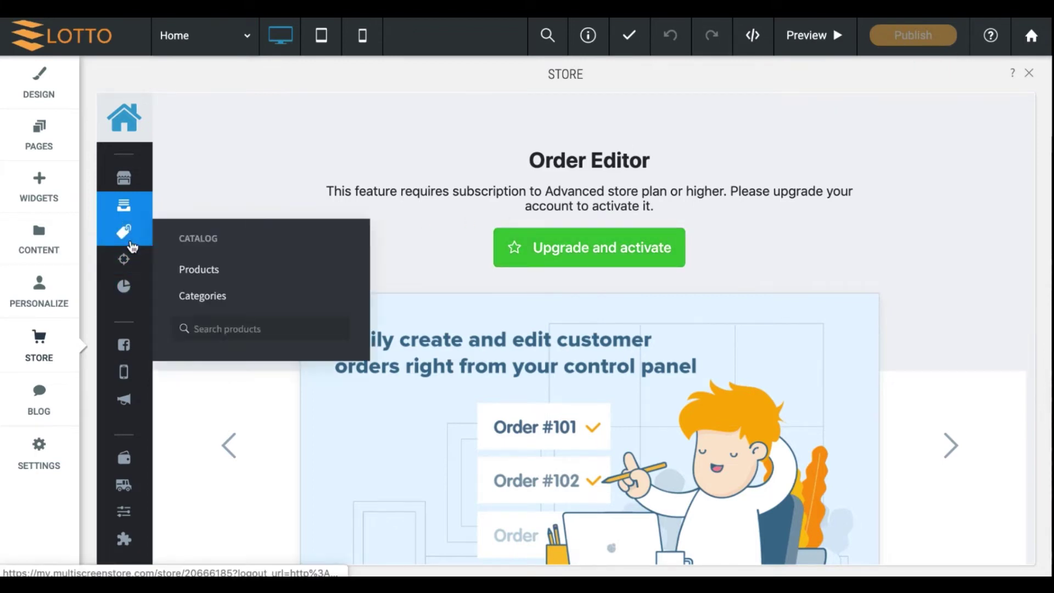
{"action": "mouse_move", "coordinate": [123, 264]}
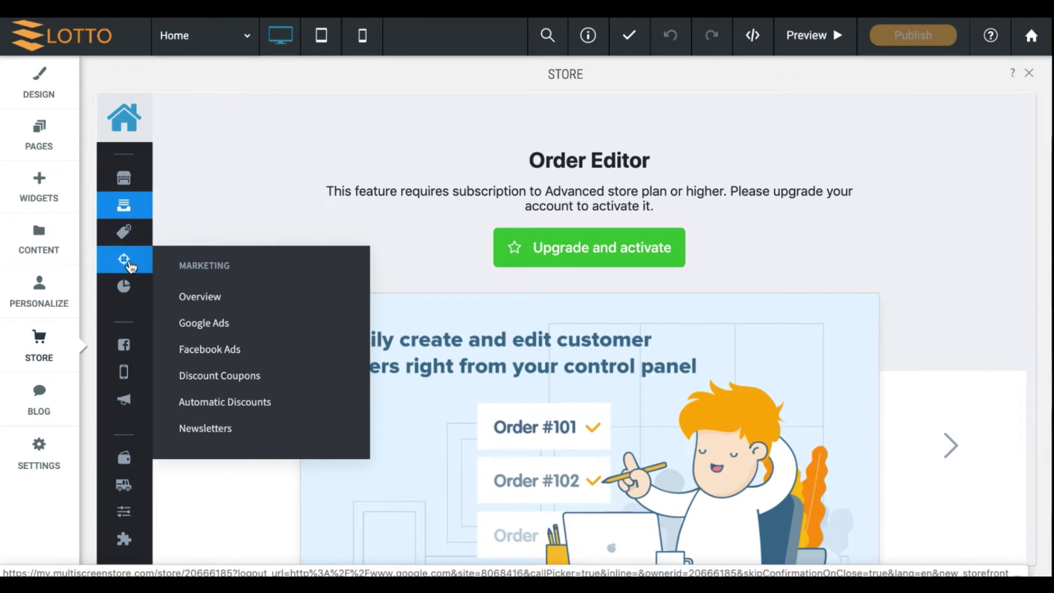
{"action": "left_click", "coordinate": [125, 264]}
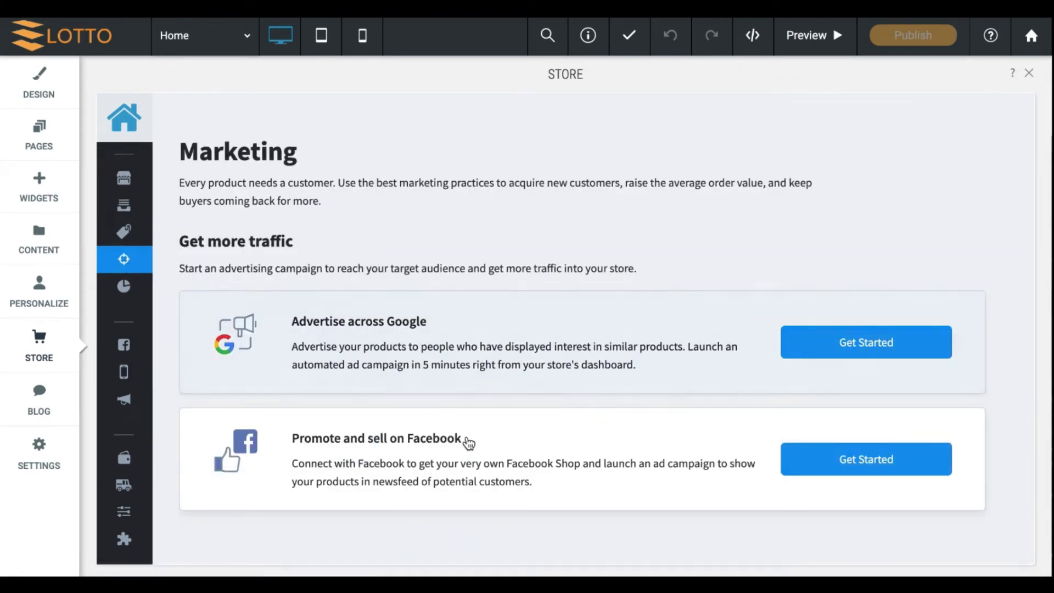
Open the Facebook advertising setup page from the Marketing overview.
{"action": "scroll", "coordinate": [436, 463], "scroll_direction": "down", "scroll_amount": 5}
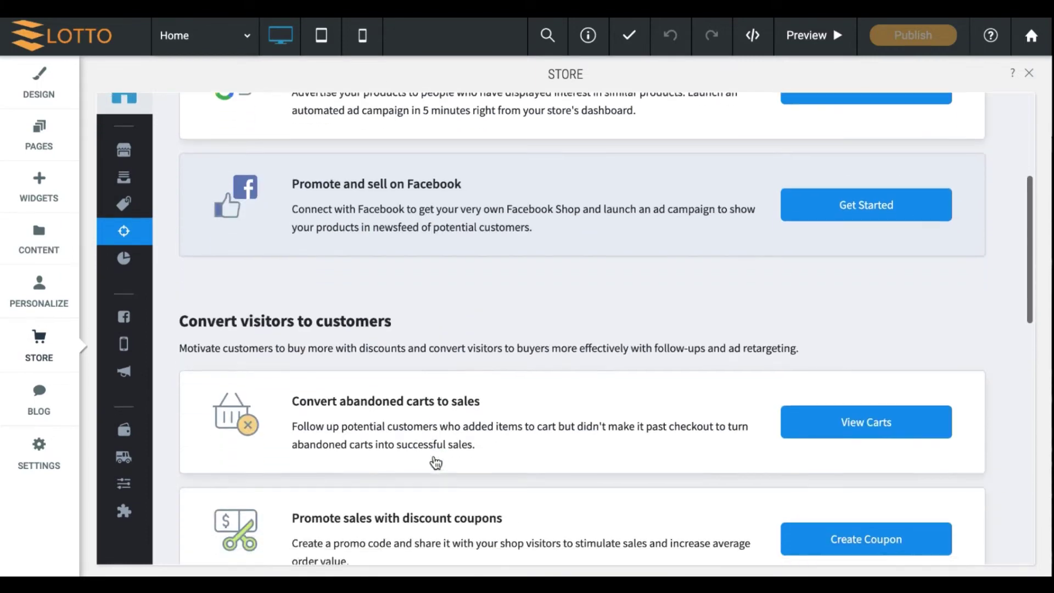
{"action": "scroll", "coordinate": [436, 461], "scroll_direction": "down", "scroll_amount": 5}
{"action": "scroll", "coordinate": [435, 459], "scroll_direction": "up", "scroll_amount": 10}
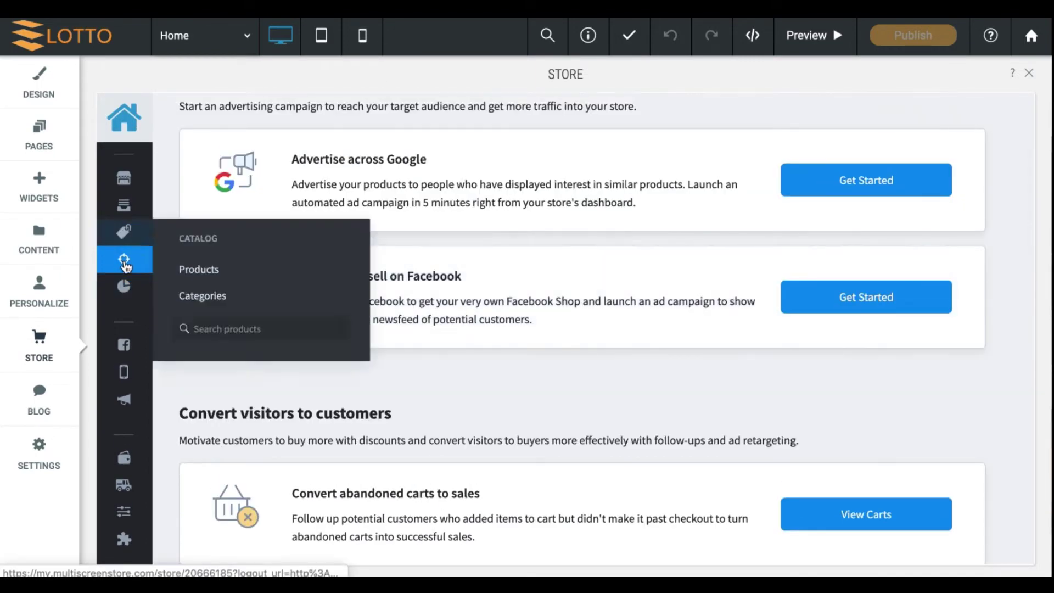
{"action": "left_click", "coordinate": [200, 349]}
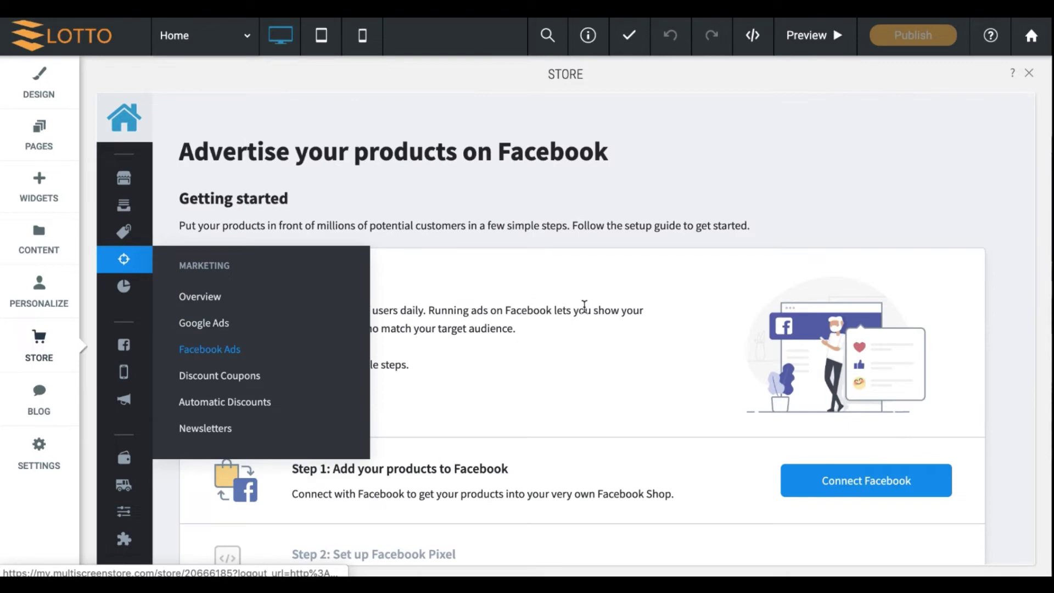
Look over the Facebook ads page, then open the Advertise on Google page.
{"action": "scroll", "coordinate": [616, 305], "scroll_direction": "down", "scroll_amount": 4}
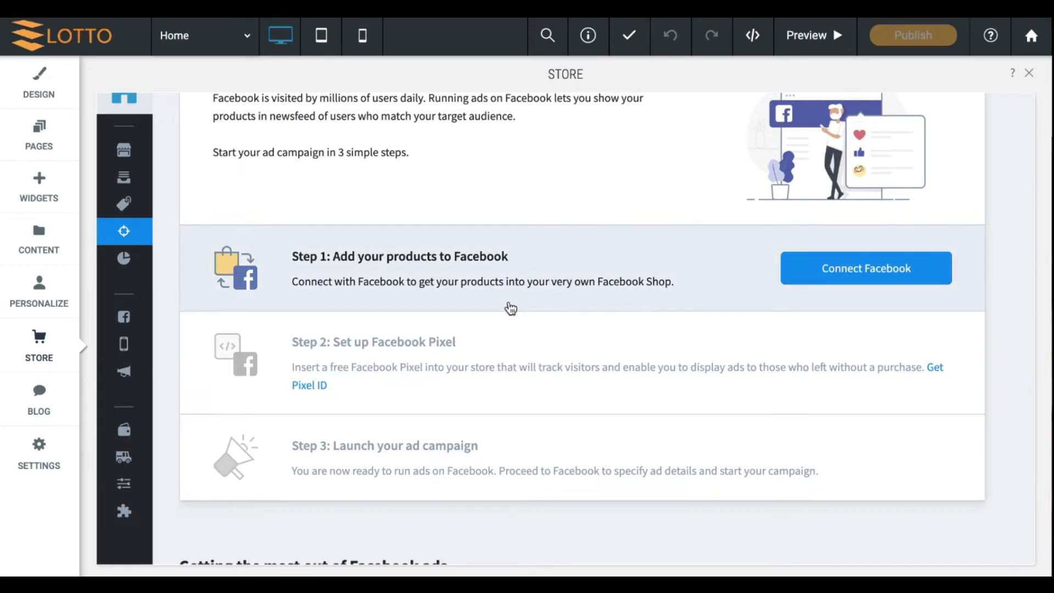
{"action": "scroll", "coordinate": [516, 302], "scroll_direction": "up", "scroll_amount": 2}
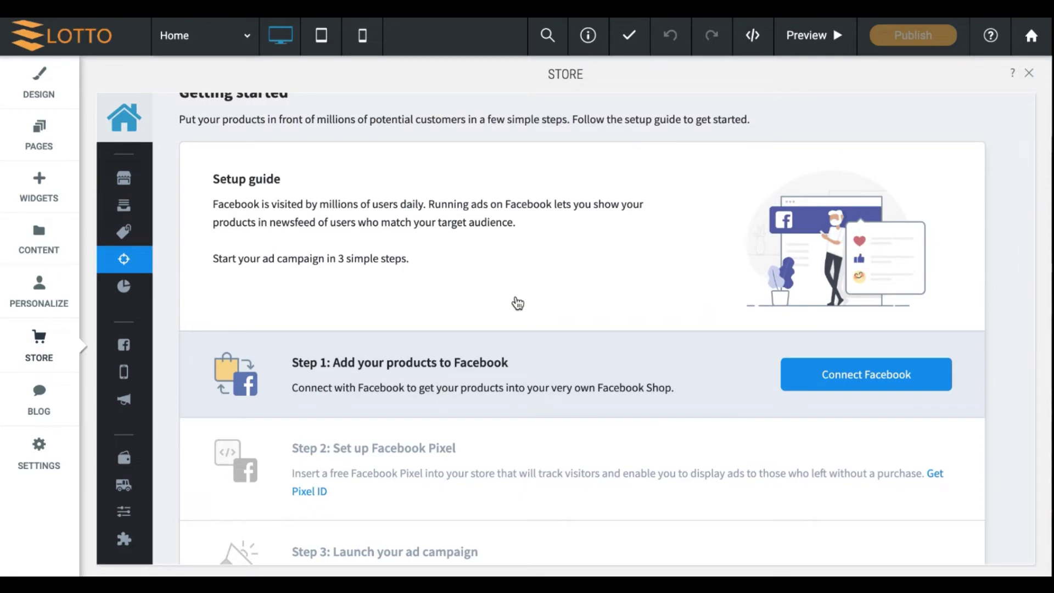
{"action": "scroll", "coordinate": [518, 303], "scroll_direction": "up", "scroll_amount": 2}
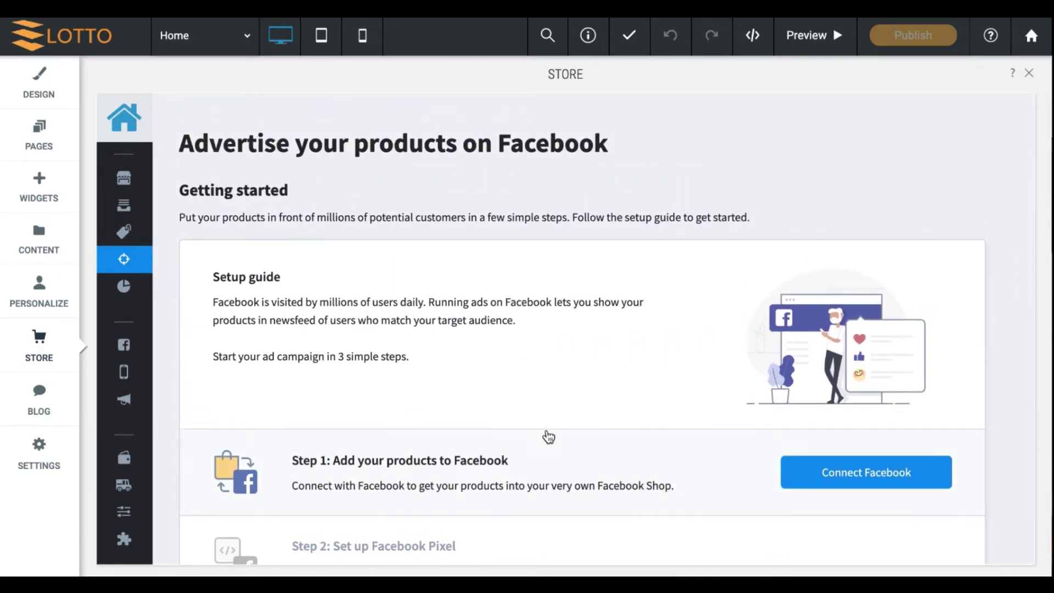
{"action": "scroll", "coordinate": [549, 436], "scroll_direction": "down", "scroll_amount": 8}
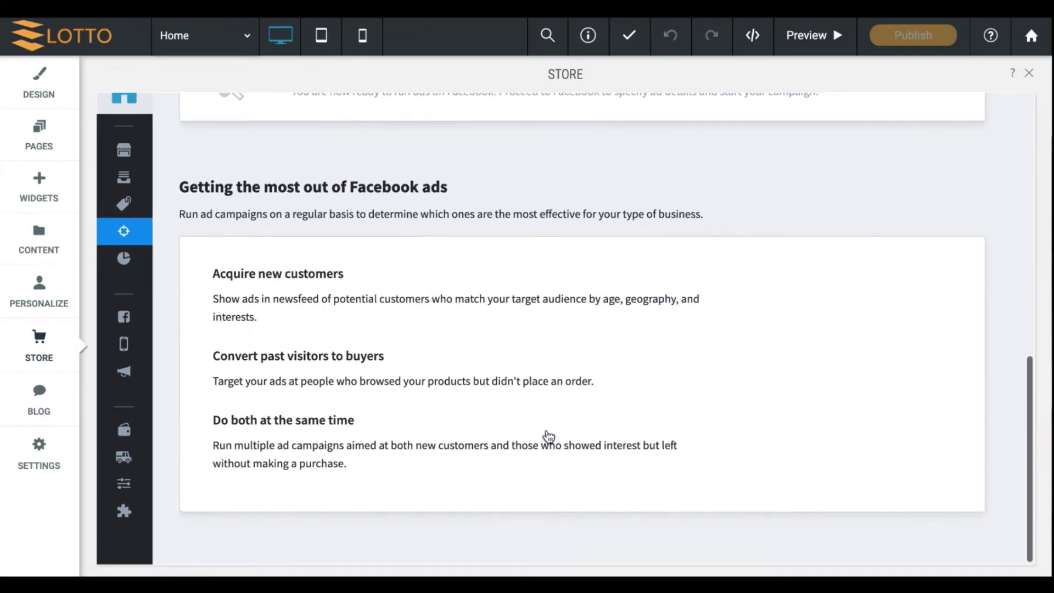
{"action": "scroll", "coordinate": [549, 436], "scroll_direction": "up", "scroll_amount": 7}
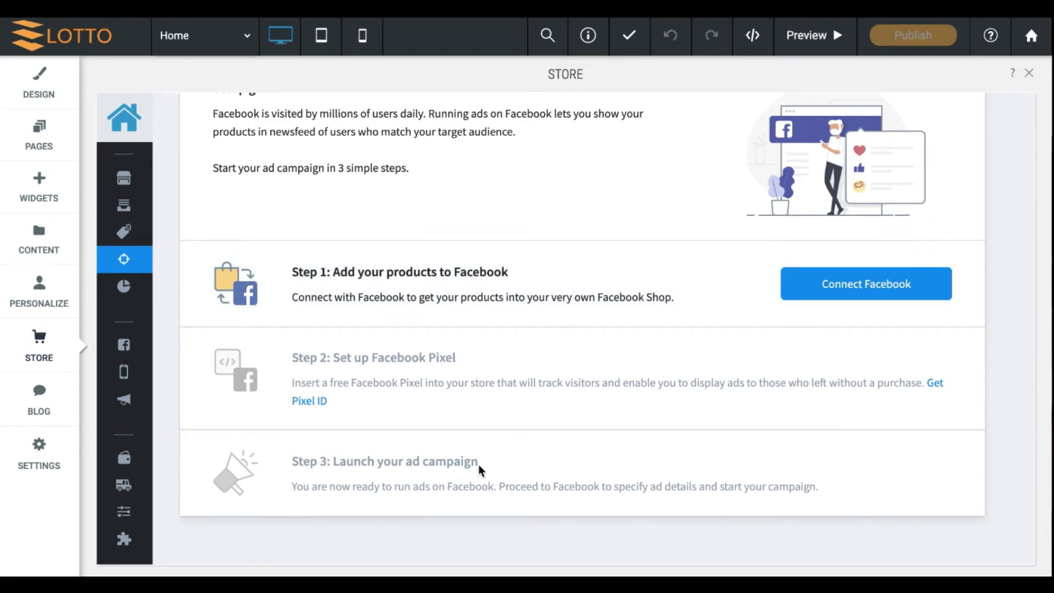
{"action": "scroll", "coordinate": [479, 464], "scroll_direction": "up", "scroll_amount": 3}
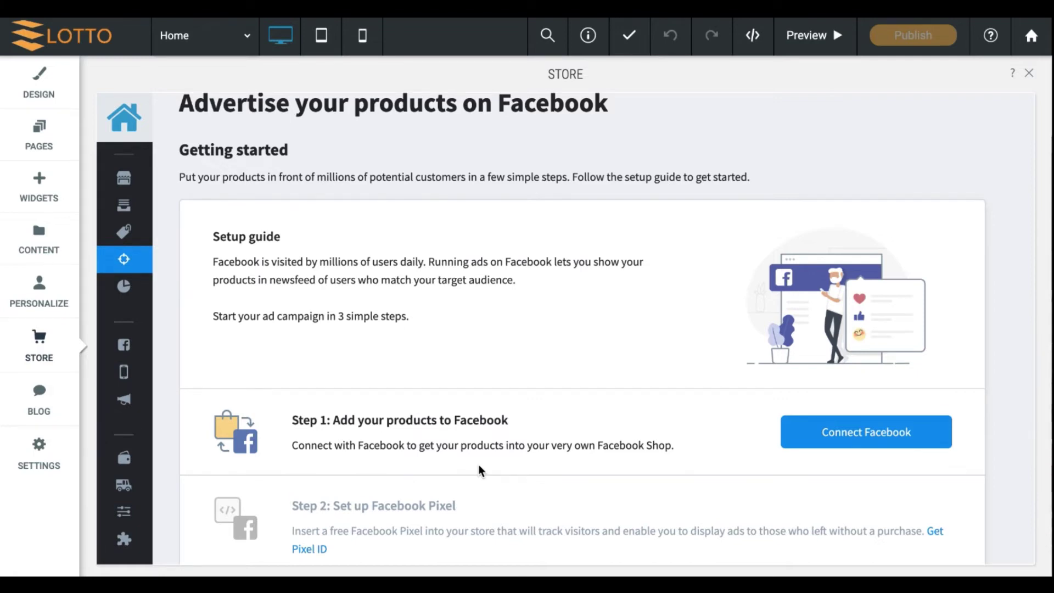
{"action": "scroll", "coordinate": [478, 464], "scroll_direction": "down", "scroll_amount": 2}
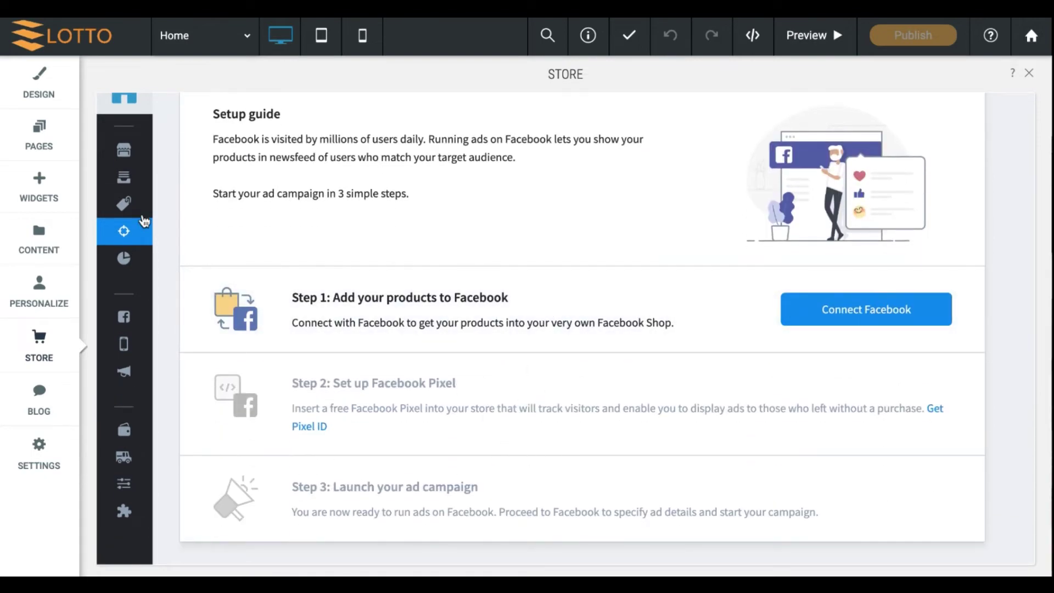
{"action": "mouse_move", "coordinate": [132, 231]}
{"action": "left_click", "coordinate": [204, 297]}
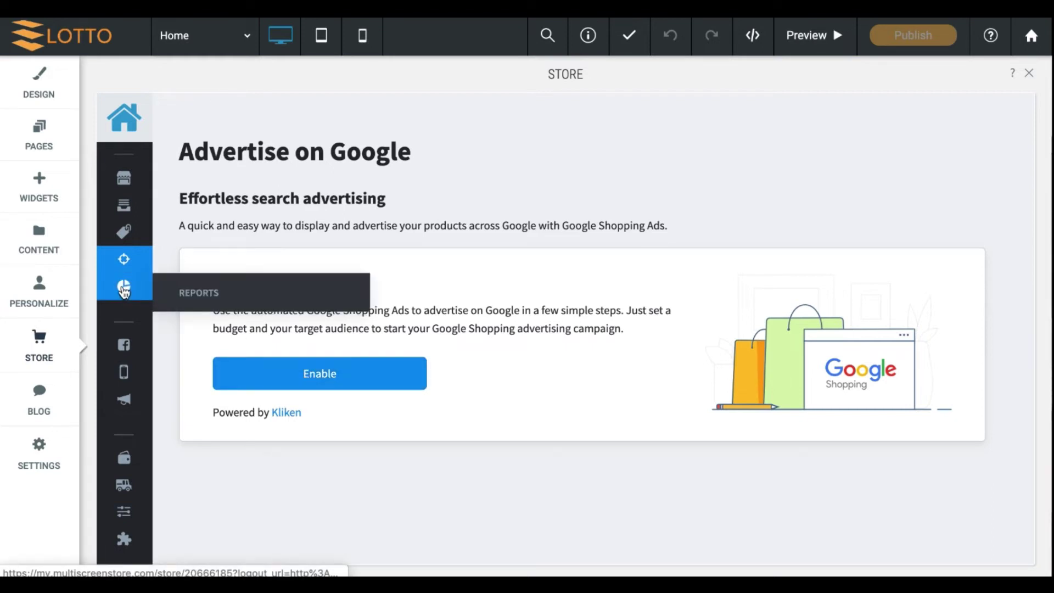
Look over Reports and Analytics, then open the Sell on Facebook page.
{"action": "left_click", "coordinate": [188, 294]}
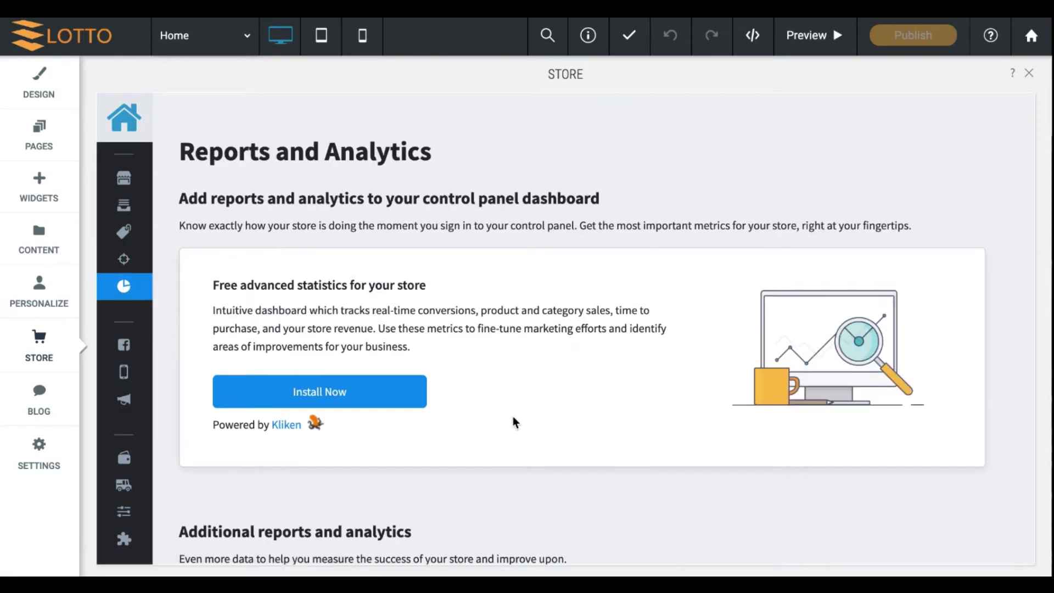
{"action": "scroll", "coordinate": [512, 416], "scroll_direction": "down", "scroll_amount": 8}
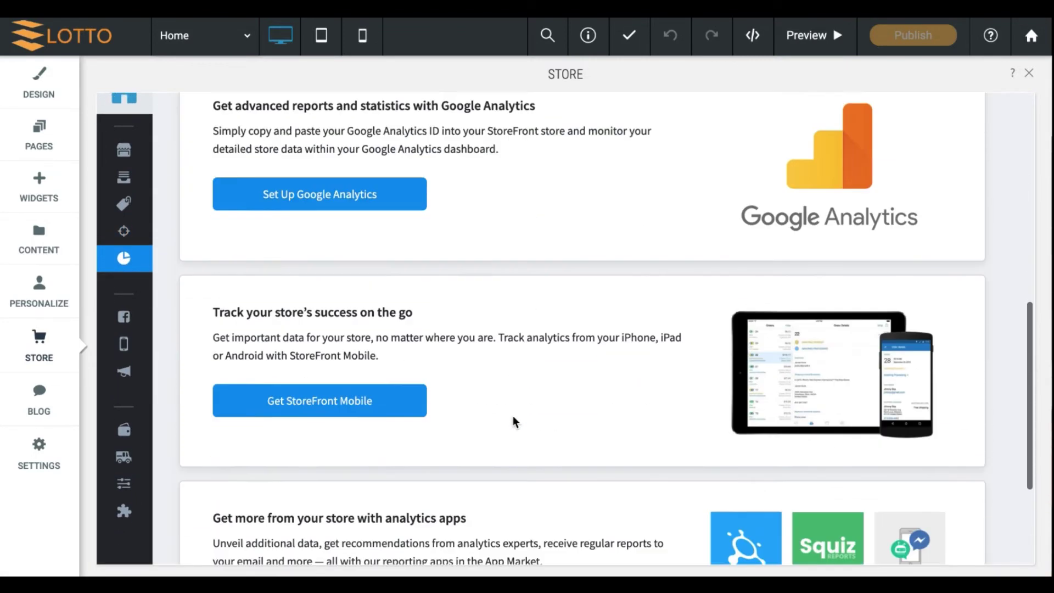
{"action": "scroll", "coordinate": [512, 416], "scroll_direction": "up", "scroll_amount": 1}
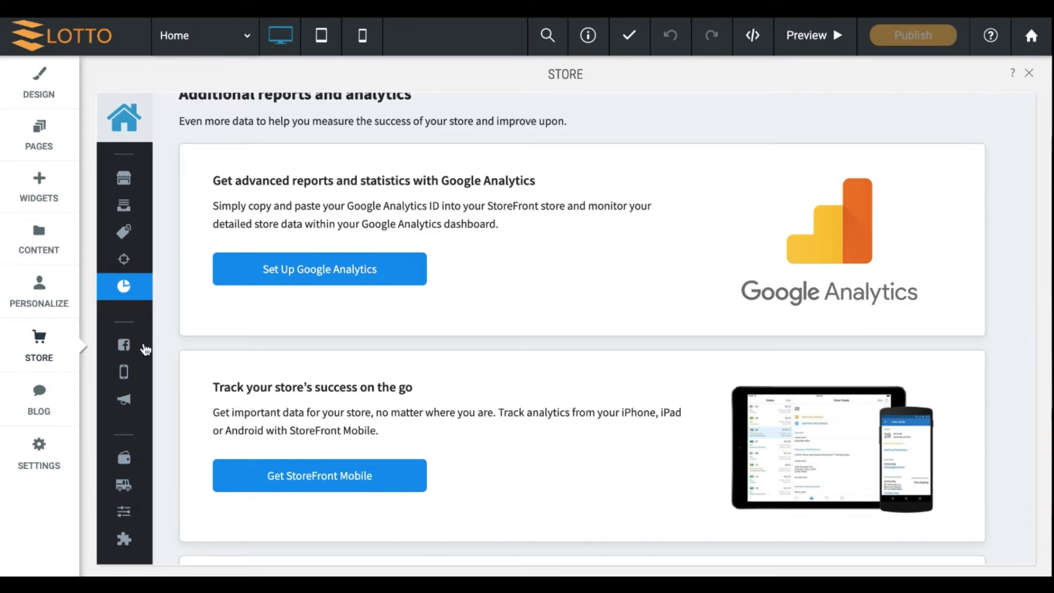
{"action": "left_click", "coordinate": [127, 349]}
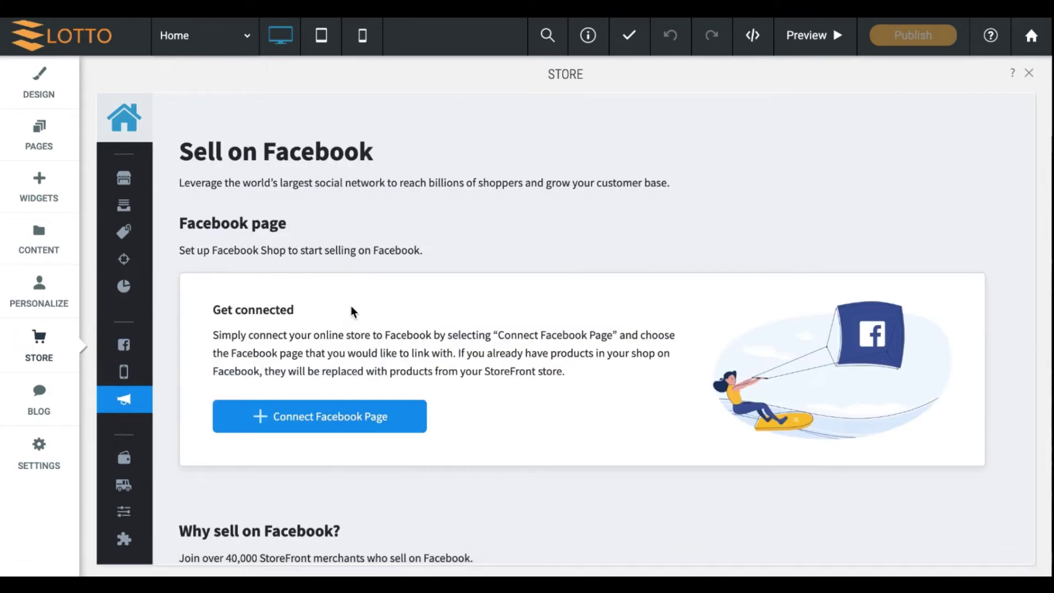
Read through the Sell on Facebook page's Facebook Shop and Facebook Ads benefits.
{"action": "scroll", "coordinate": [360, 416], "scroll_direction": "down", "scroll_amount": 1}
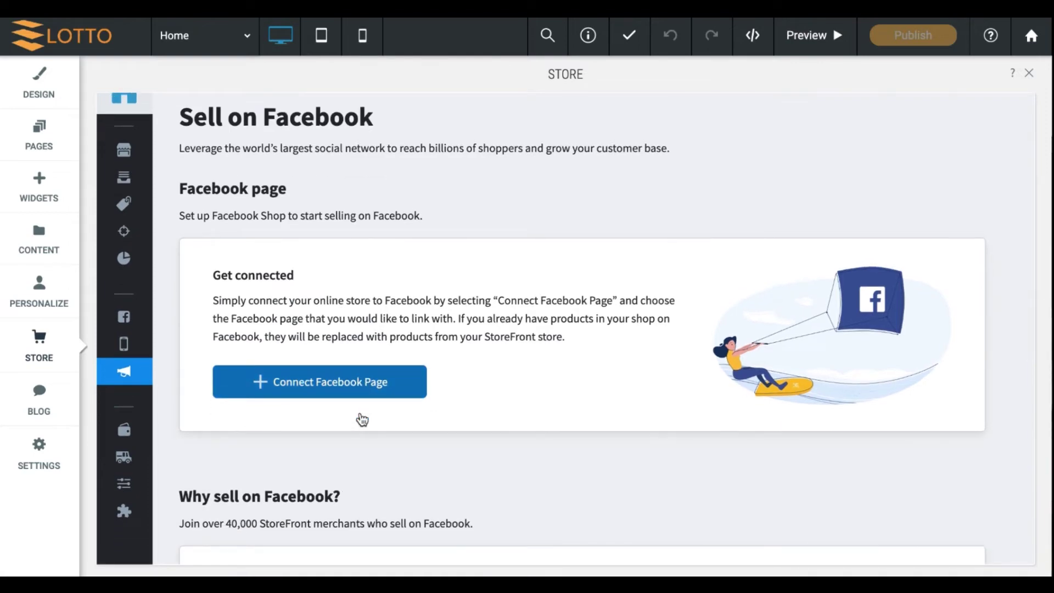
{"action": "scroll", "coordinate": [362, 419], "scroll_direction": "down", "scroll_amount": 6}
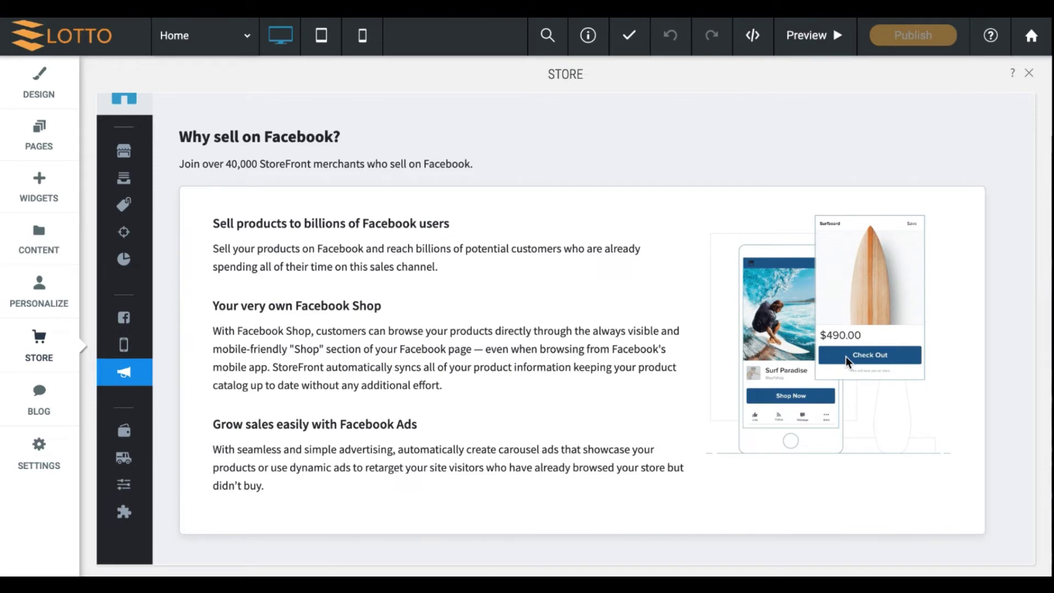
{"action": "scroll", "coordinate": [845, 357], "scroll_direction": "up", "scroll_amount": 2}
{"action": "scroll", "coordinate": [845, 357], "scroll_direction": "down", "scroll_amount": 1}
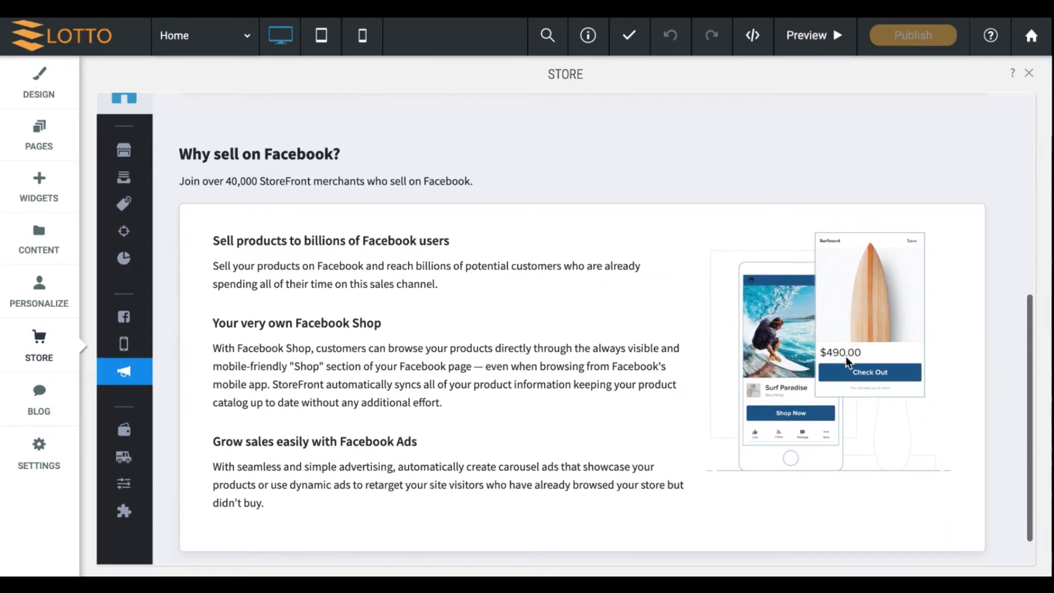
{"action": "scroll", "coordinate": [845, 356], "scroll_direction": "up", "scroll_amount": 2}
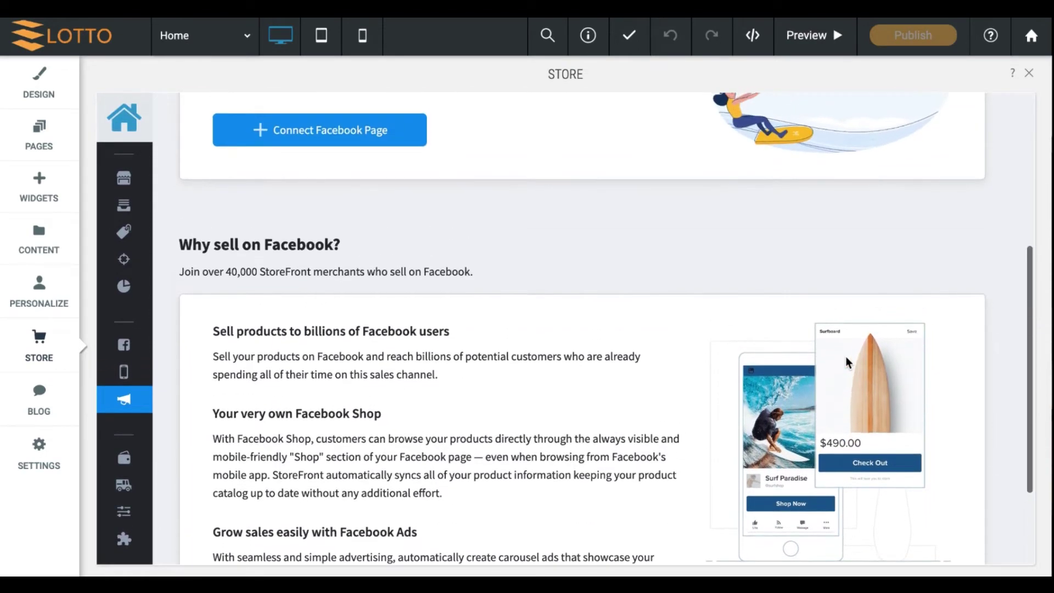
{"action": "scroll", "coordinate": [845, 357], "scroll_direction": "down", "scroll_amount": 3}
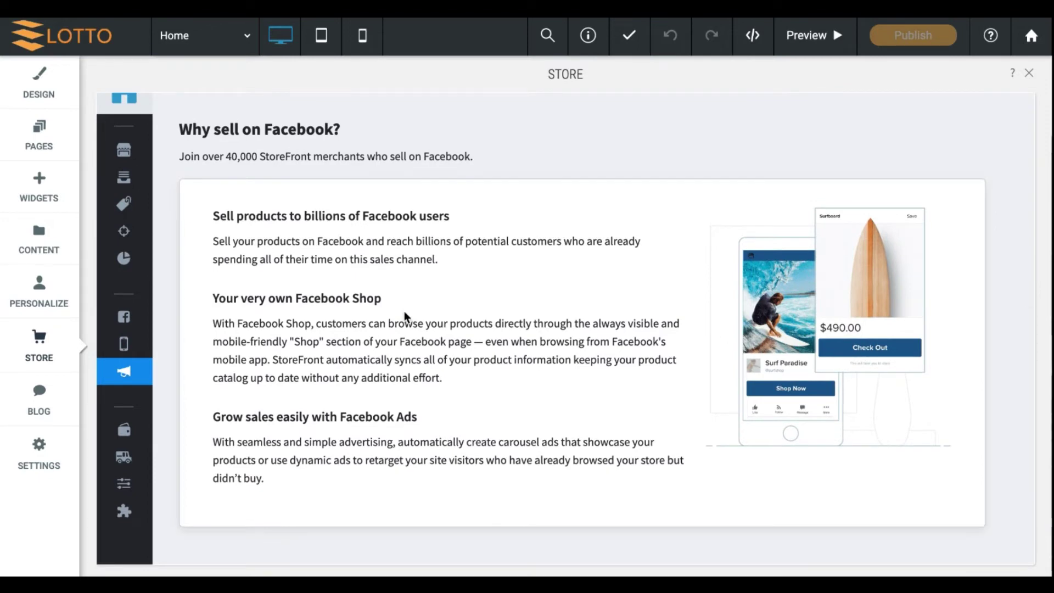
{"action": "left_click", "coordinate": [125, 460]}
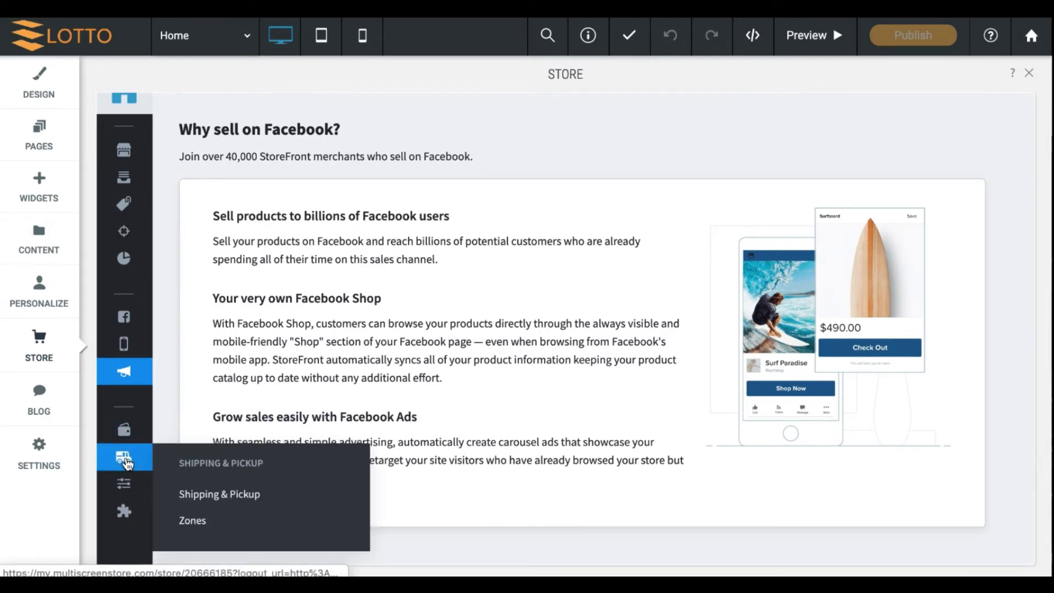
{"action": "mouse_move", "coordinate": [131, 377]}
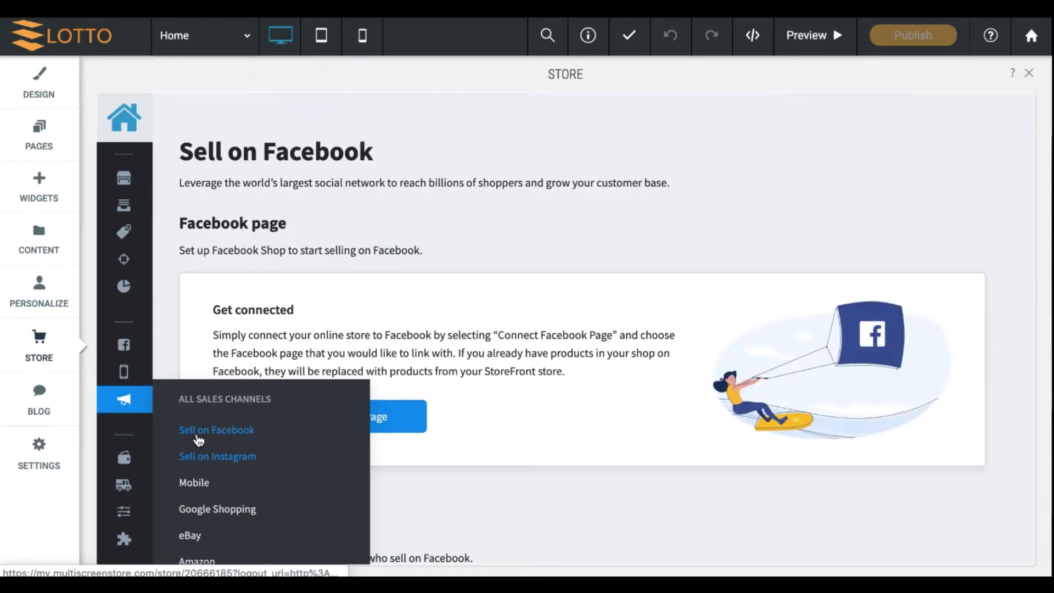
Look through the Sell on Instagram page, then return to Reports and Analytics.
{"action": "left_click", "coordinate": [199, 430]}
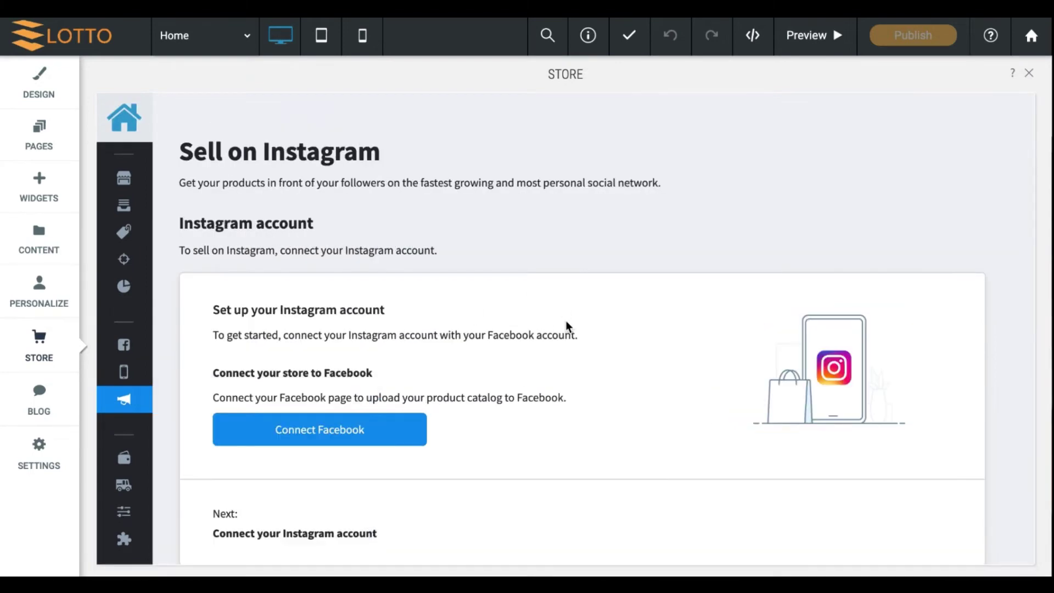
{"action": "scroll", "coordinate": [565, 321], "scroll_direction": "down", "scroll_amount": 4}
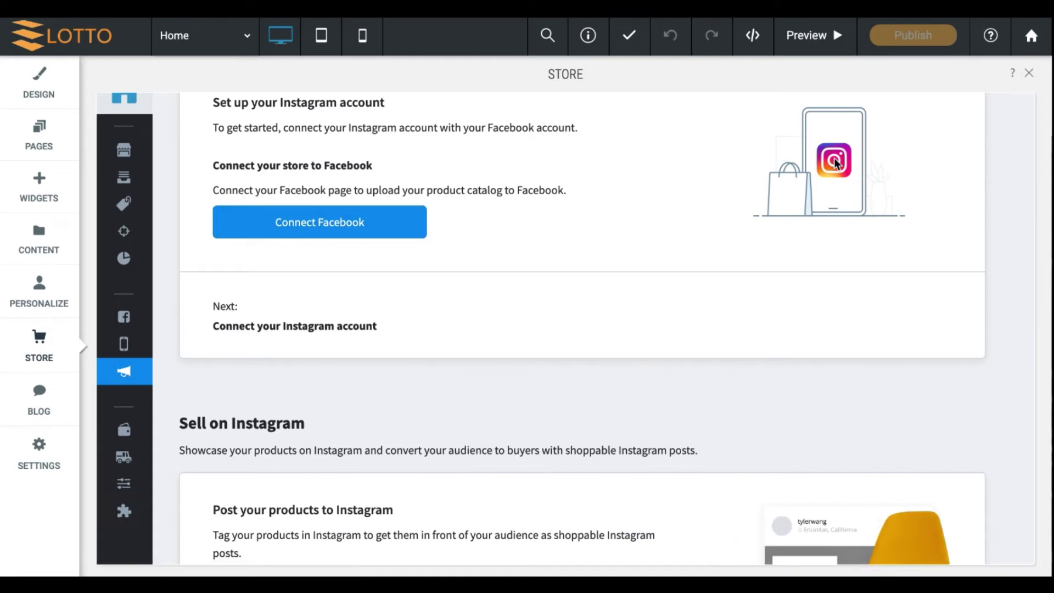
{"action": "scroll", "coordinate": [834, 163], "scroll_direction": "down", "scroll_amount": 6}
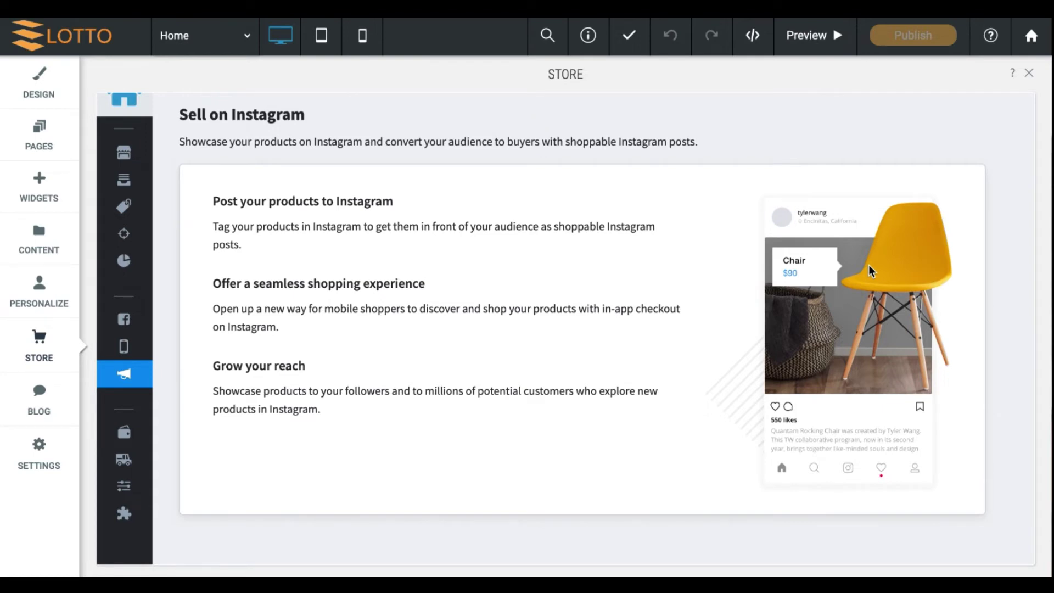
{"action": "scroll", "coordinate": [868, 264], "scroll_direction": "up", "scroll_amount": 2}
{"action": "scroll", "coordinate": [869, 265], "scroll_direction": "down", "scroll_amount": 2}
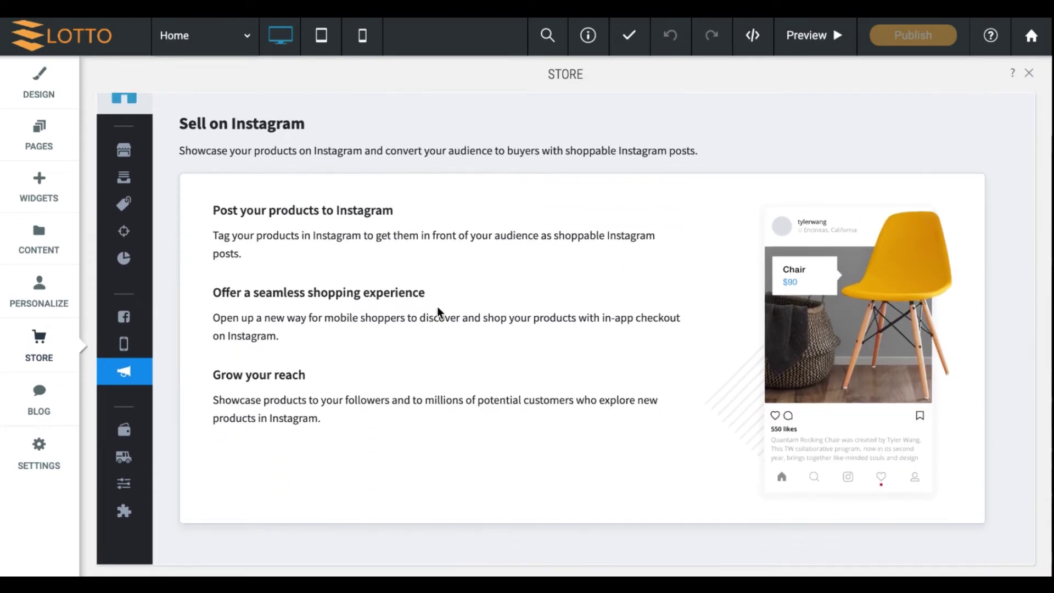
{"action": "mouse_move", "coordinate": [137, 372]}
{"action": "left_click", "coordinate": [124, 259]}
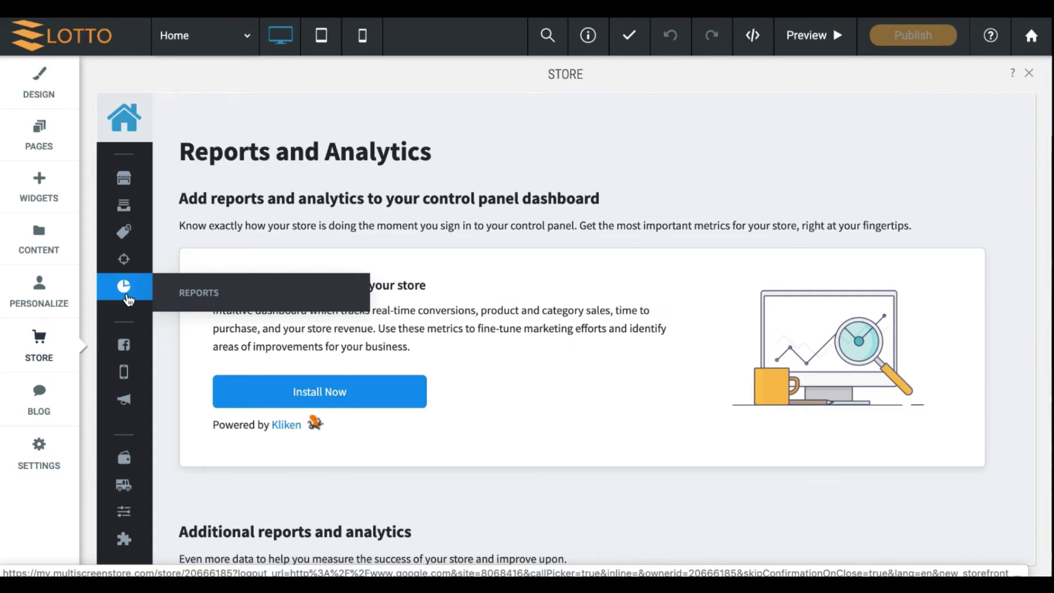
Visit the Orders and Payment pages, ending on Shipping & In-store Pickup.
{"action": "mouse_move", "coordinate": [122, 235]}
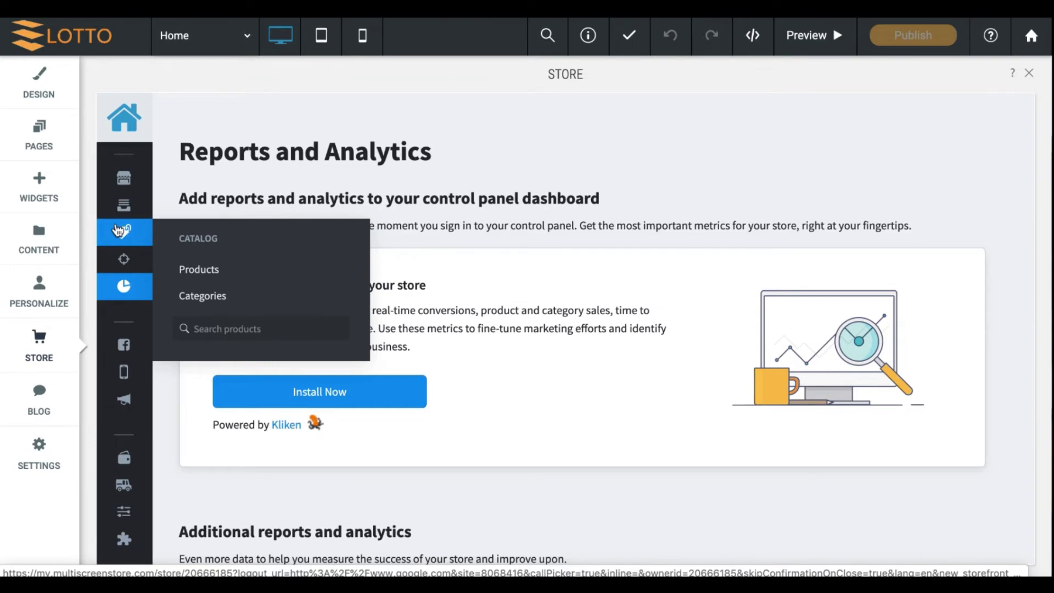
{"action": "mouse_move", "coordinate": [123, 206]}
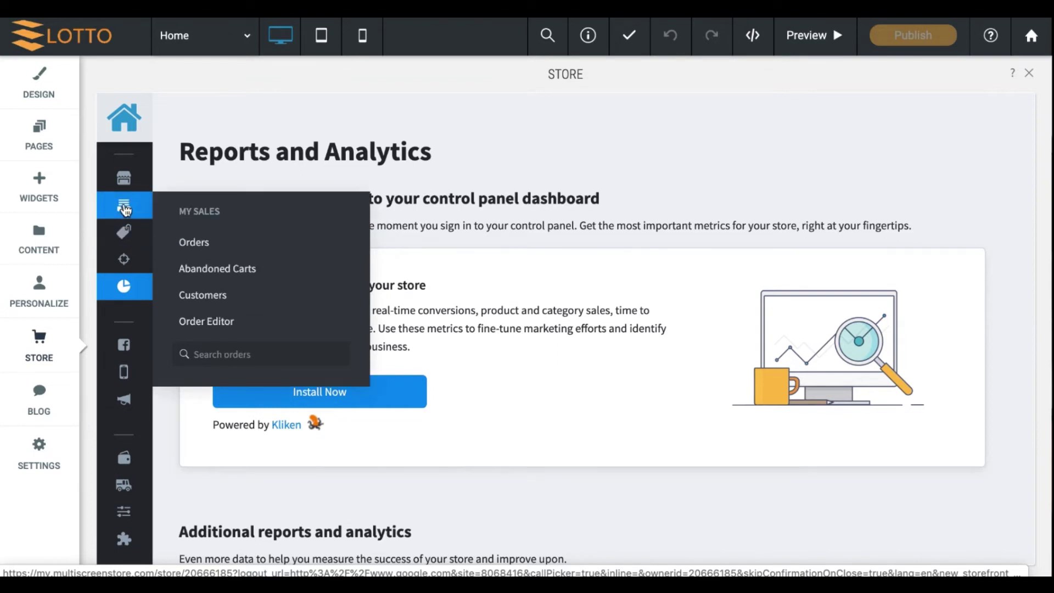
{"action": "left_click", "coordinate": [193, 246]}
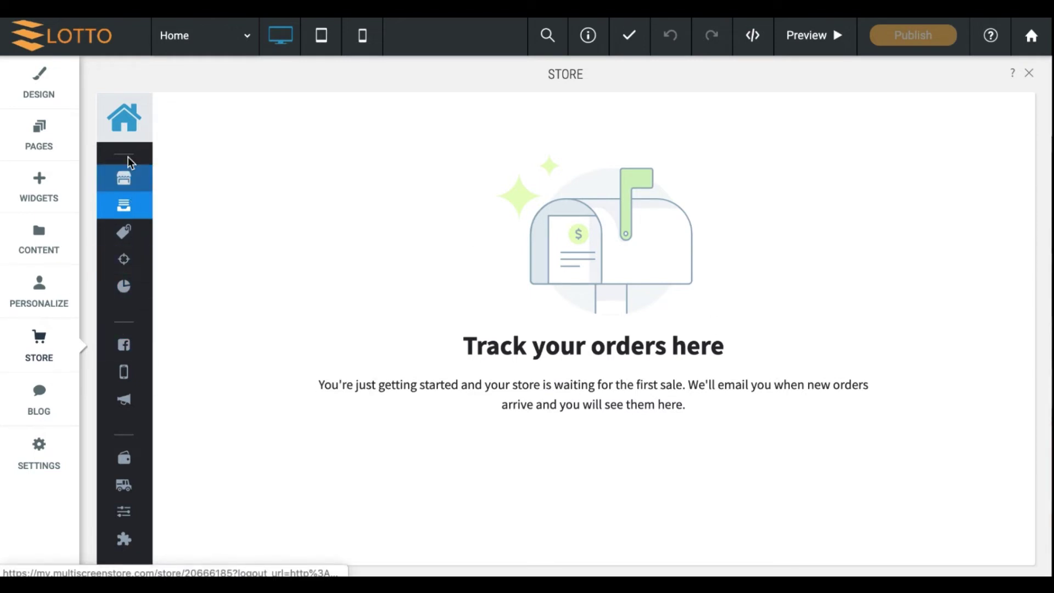
{"action": "scroll", "coordinate": [126, 307], "scroll_direction": "down", "scroll_amount": 1}
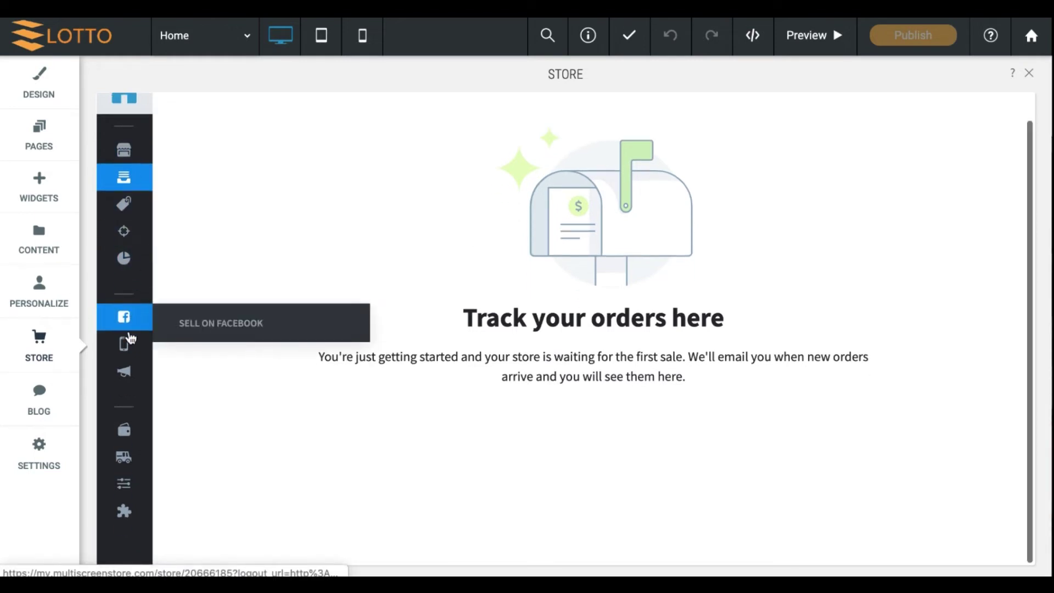
{"action": "left_click", "coordinate": [126, 433]}
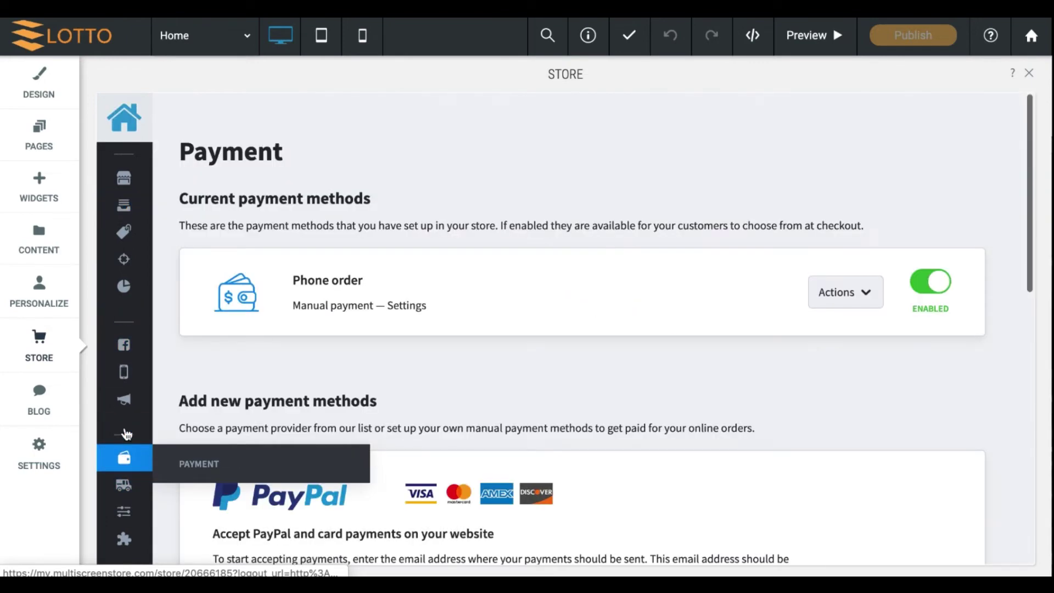
{"action": "scroll", "coordinate": [357, 348], "scroll_direction": "down", "scroll_amount": 5}
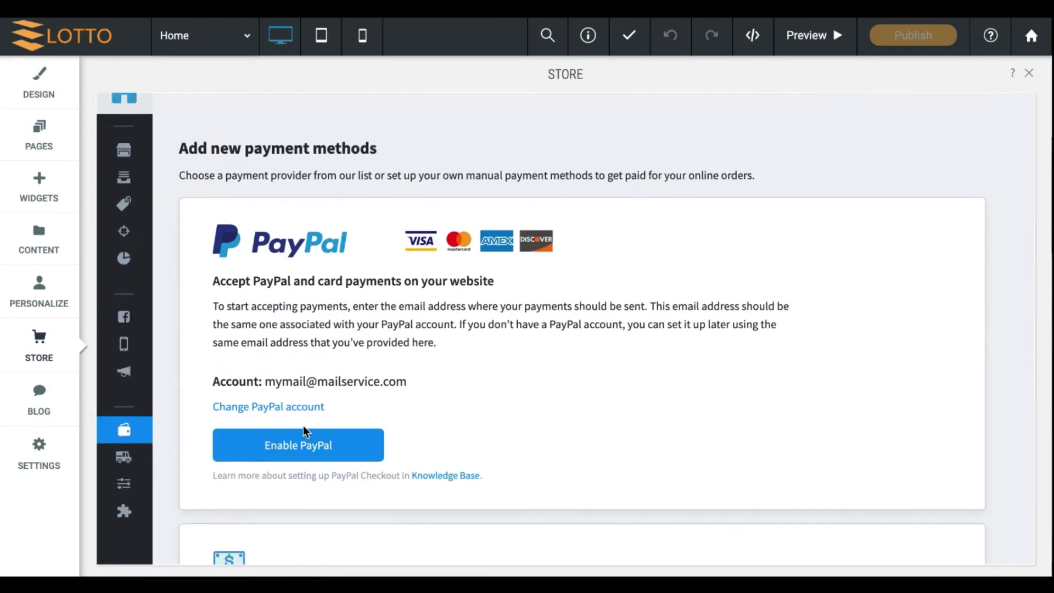
{"action": "scroll", "coordinate": [305, 431], "scroll_direction": "down", "scroll_amount": 8}
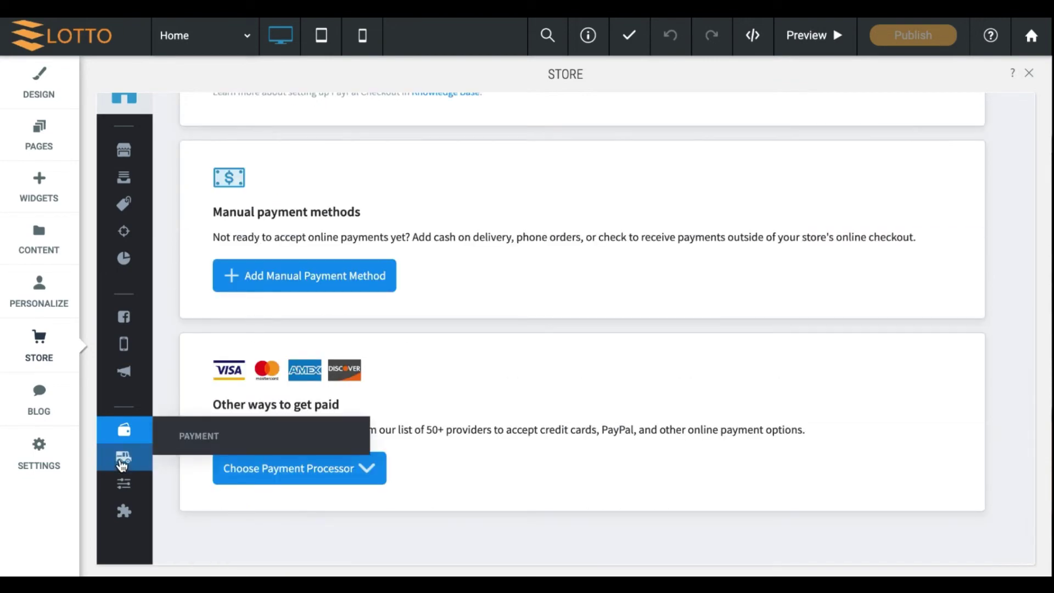
{"action": "left_click", "coordinate": [122, 462]}
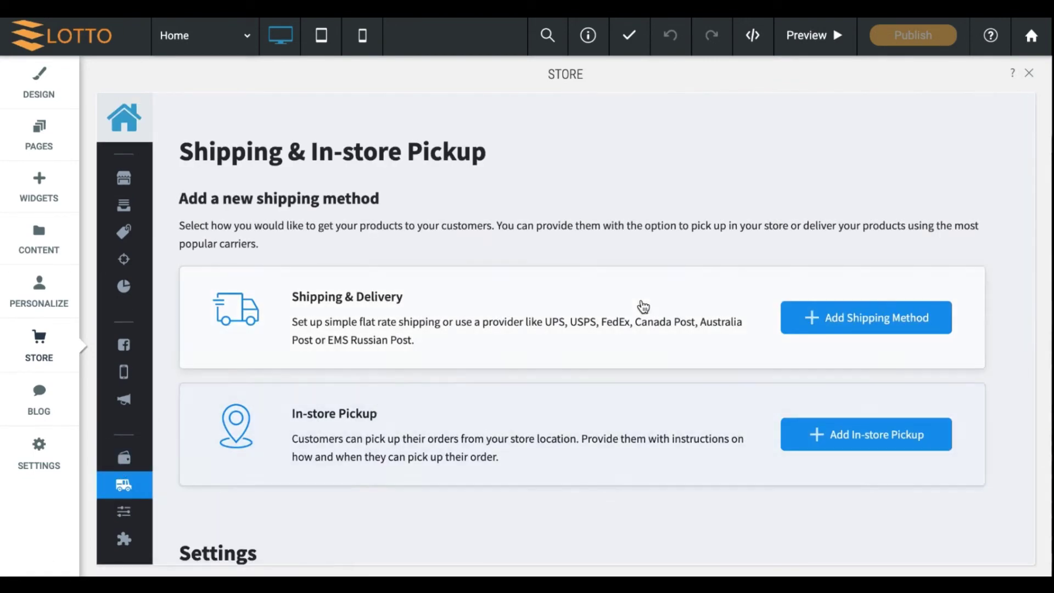
Start a new shipping method, then go back to the shipping overview.
{"action": "left_click", "coordinate": [807, 327]}
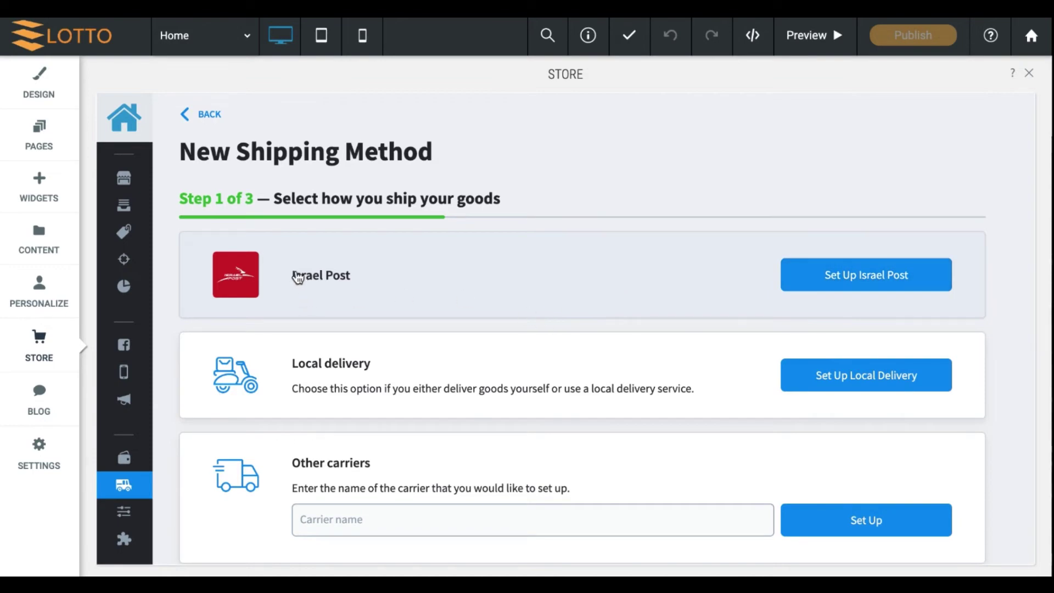
{"action": "scroll", "coordinate": [297, 278], "scroll_direction": "down", "scroll_amount": 2}
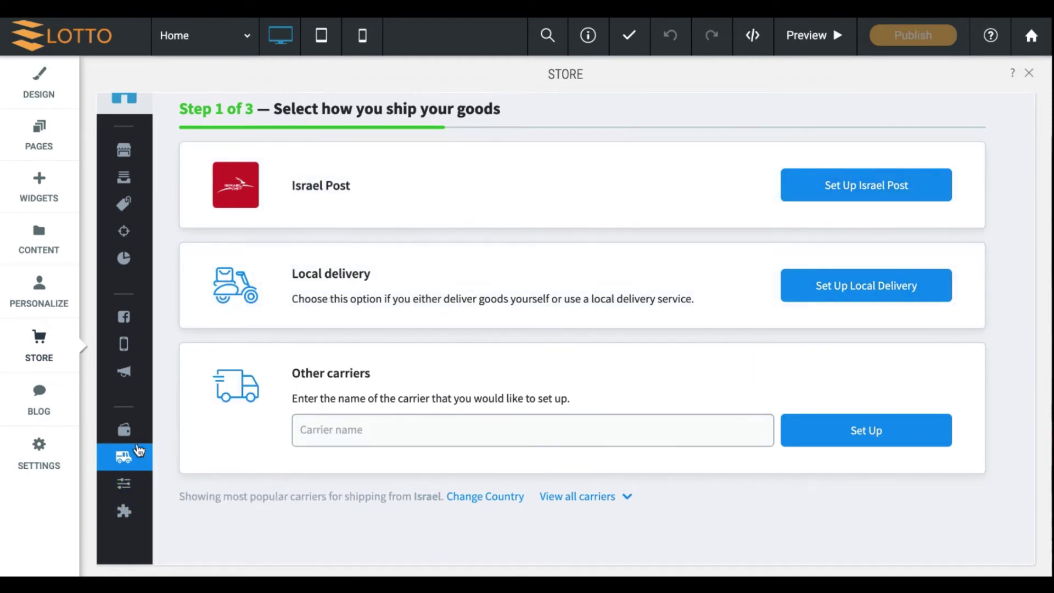
{"action": "mouse_move", "coordinate": [130, 460]}
{"action": "left_click", "coordinate": [212, 496]}
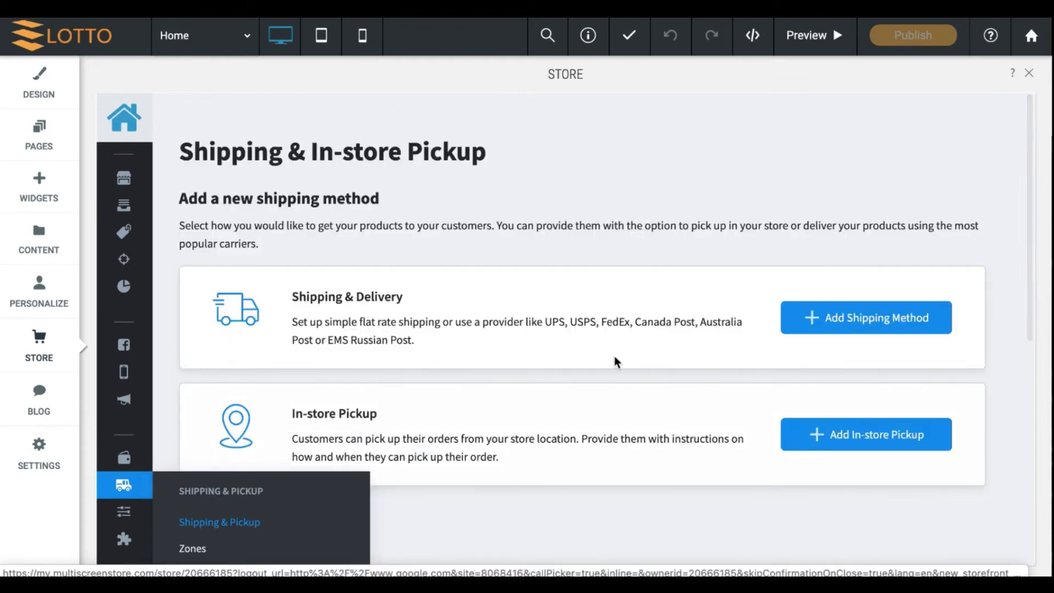
Scroll down to the Shipping Origin and Handling Fee settings.
{"action": "scroll", "coordinate": [455, 433], "scroll_direction": "down", "scroll_amount": 5}
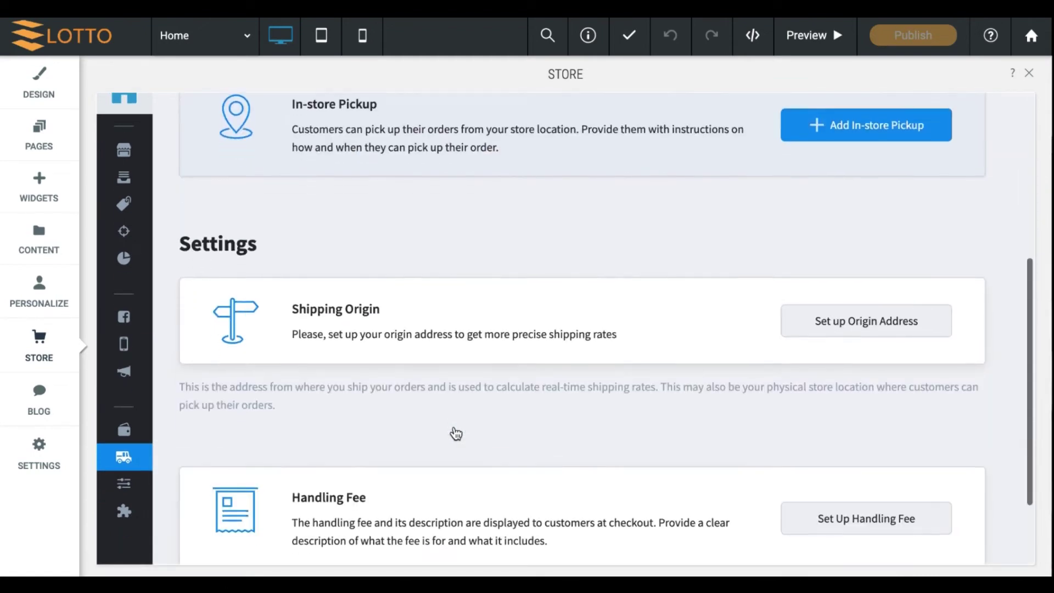
{"action": "scroll", "coordinate": [454, 430], "scroll_direction": "down", "scroll_amount": 2}
{"action": "mouse_move", "coordinate": [129, 490]}
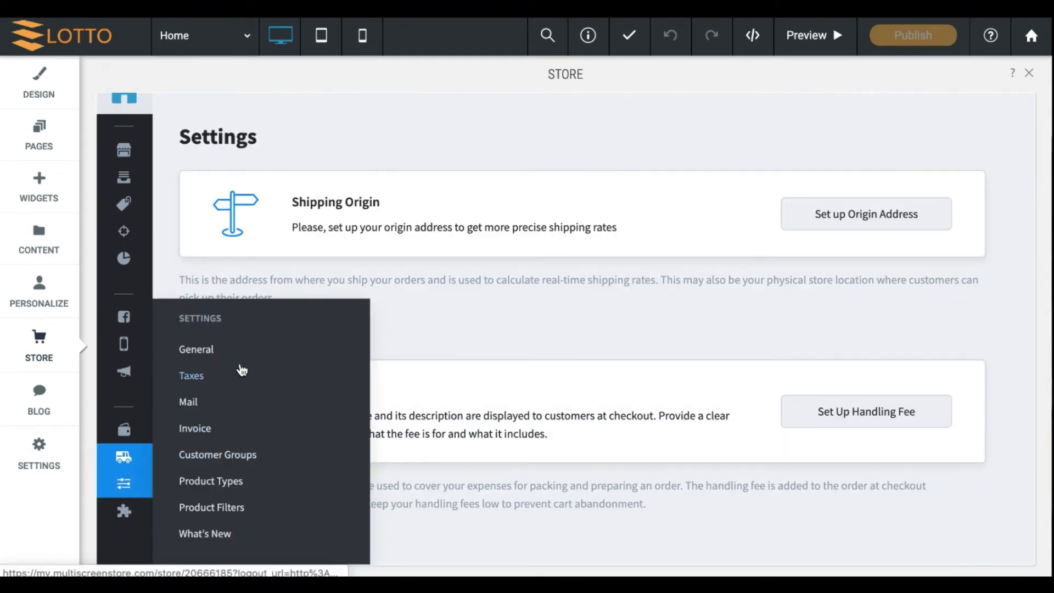
In General settings, set the company address country to United States and save.
{"action": "left_click", "coordinate": [221, 353]}
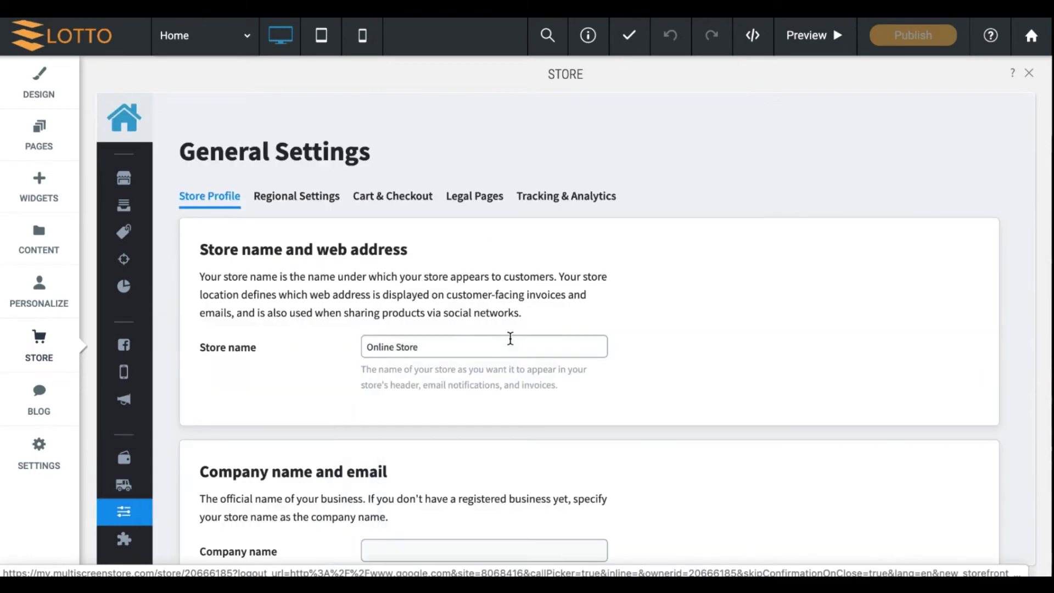
{"action": "scroll", "coordinate": [510, 338], "scroll_direction": "down", "scroll_amount": 10}
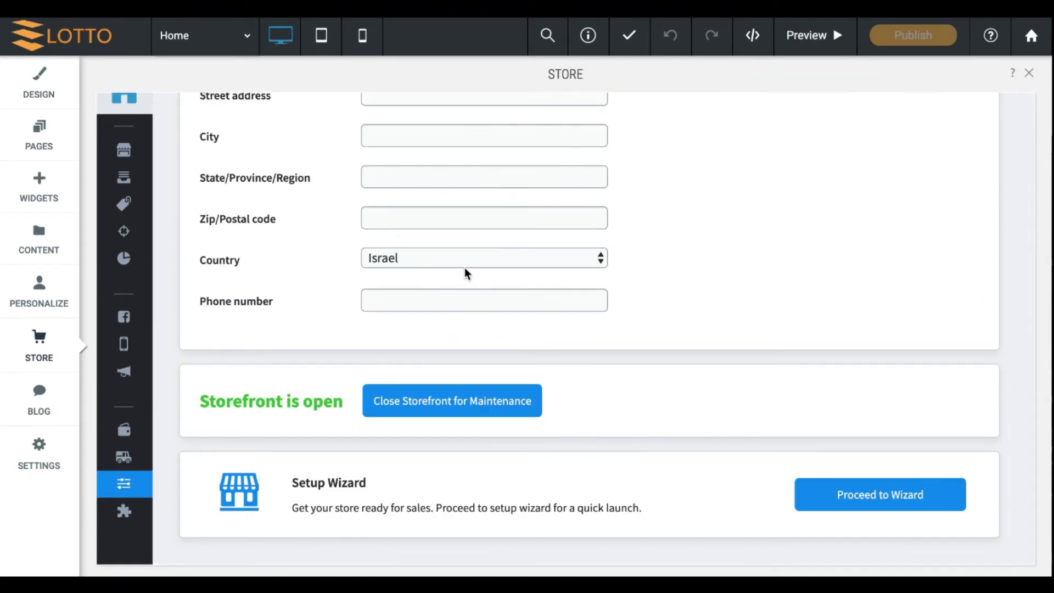
{"action": "left_click", "coordinate": [459, 265]}
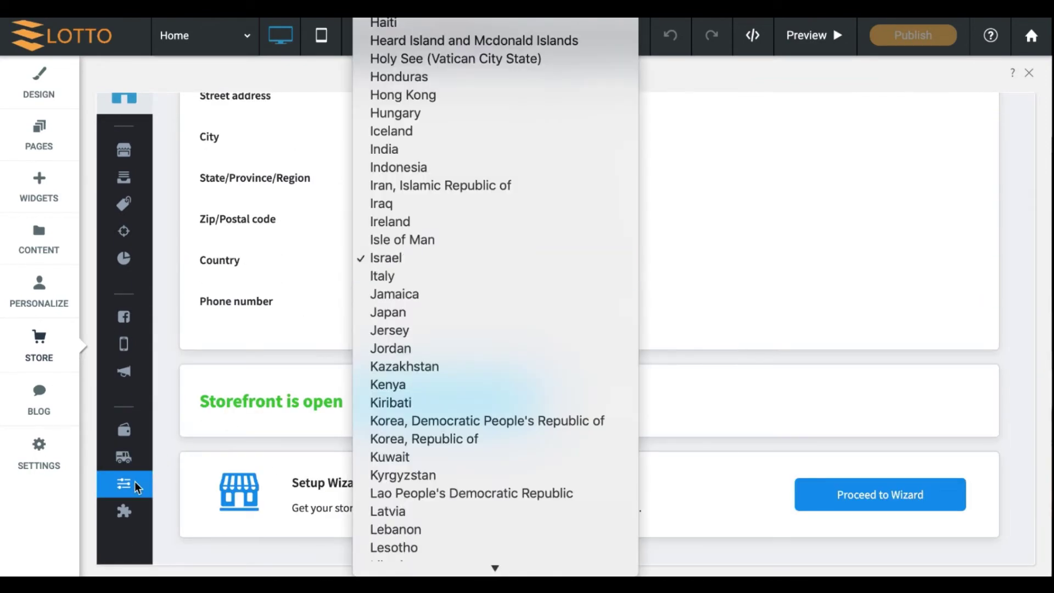
{"action": "scroll", "coordinate": [422, 243], "scroll_direction": "up", "scroll_amount": 20}
{"action": "scroll", "coordinate": [423, 244], "scroll_direction": "down", "scroll_amount": 12}
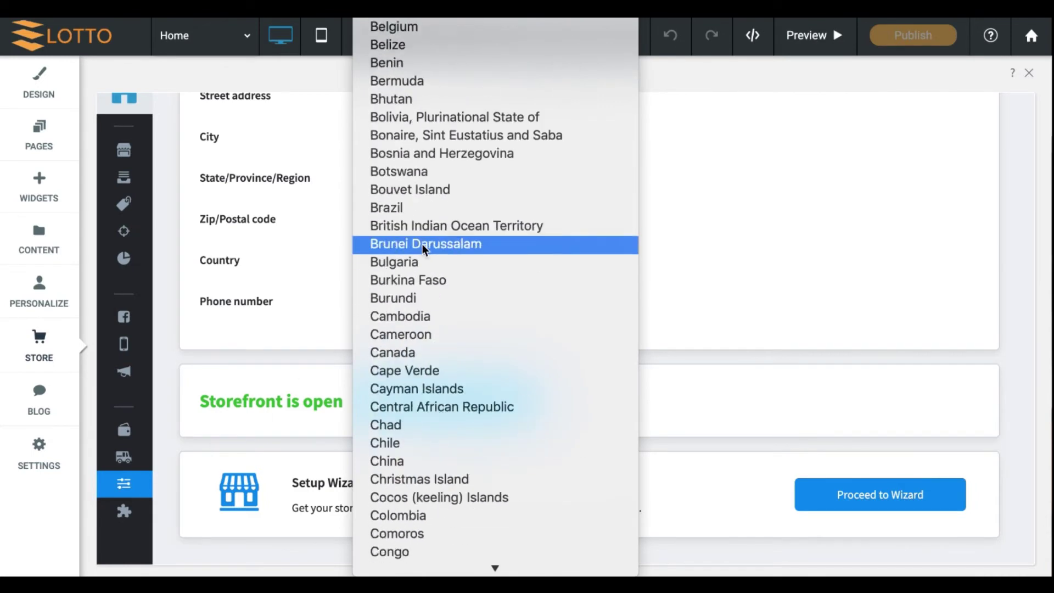
{"action": "scroll", "coordinate": [423, 244], "scroll_direction": "up", "scroll_amount": 10}
{"action": "scroll", "coordinate": [422, 244], "scroll_direction": "down", "scroll_amount": 20}
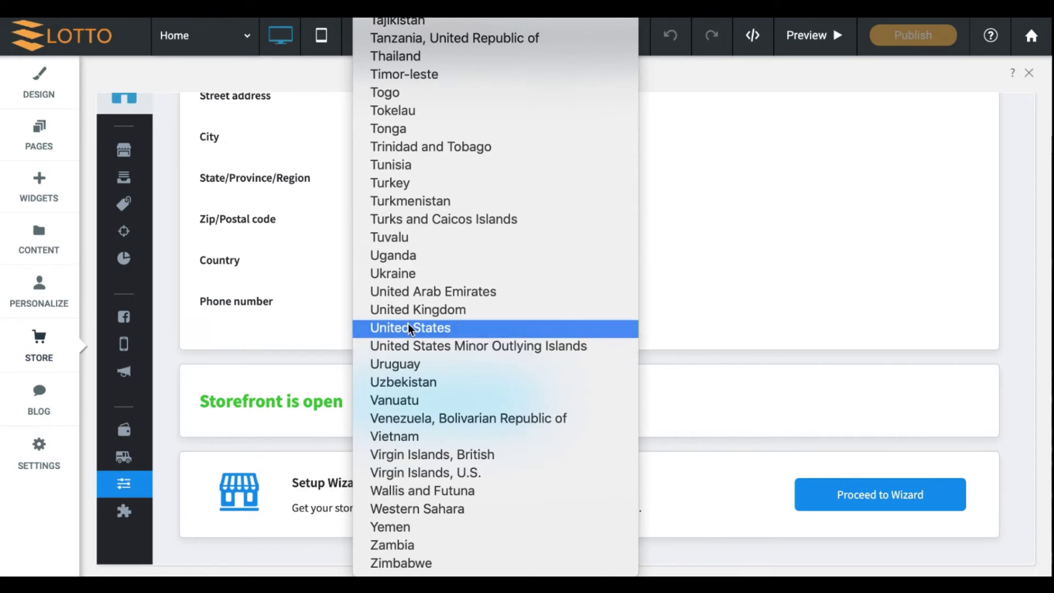
{"action": "key", "text": "Escape"}
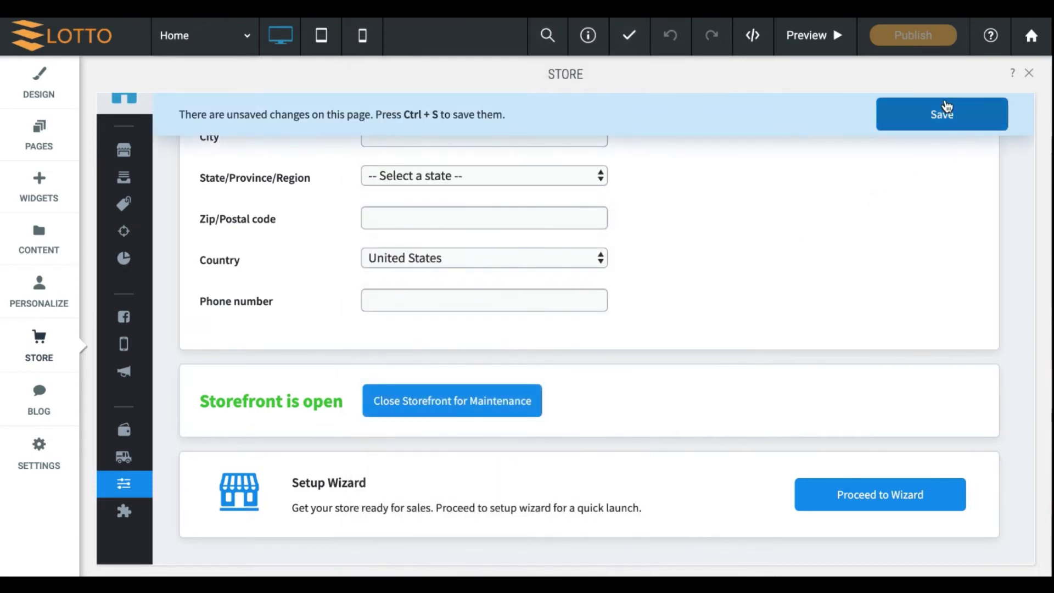
{"action": "left_click", "coordinate": [945, 110]}
Go back to the Shipping & Pickup settings.
{"action": "scroll", "coordinate": [666, 281], "scroll_direction": "up", "scroll_amount": 5}
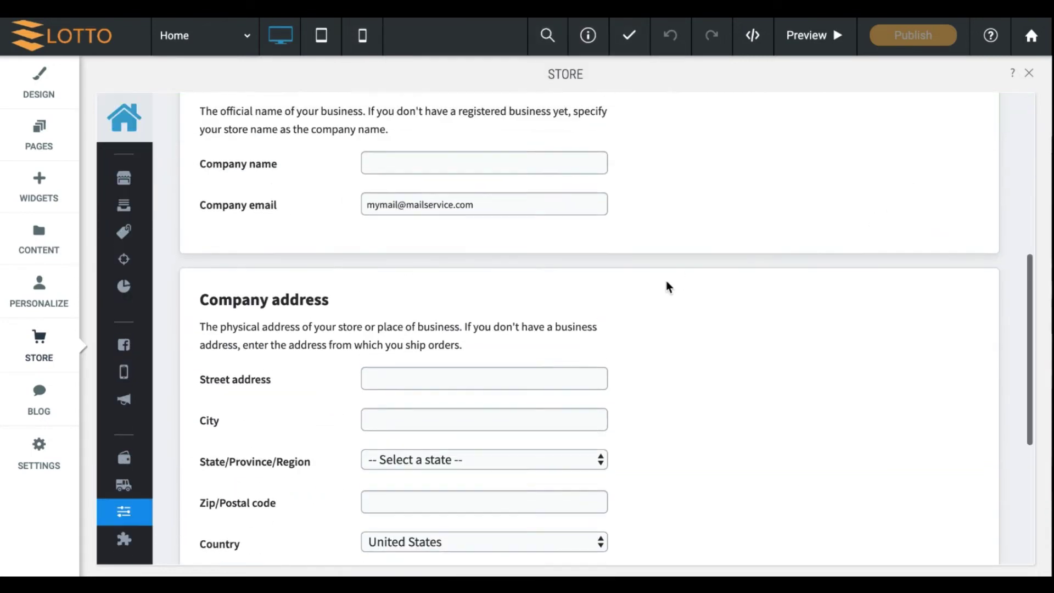
{"action": "scroll", "coordinate": [531, 377], "scroll_direction": "down", "scroll_amount": 3}
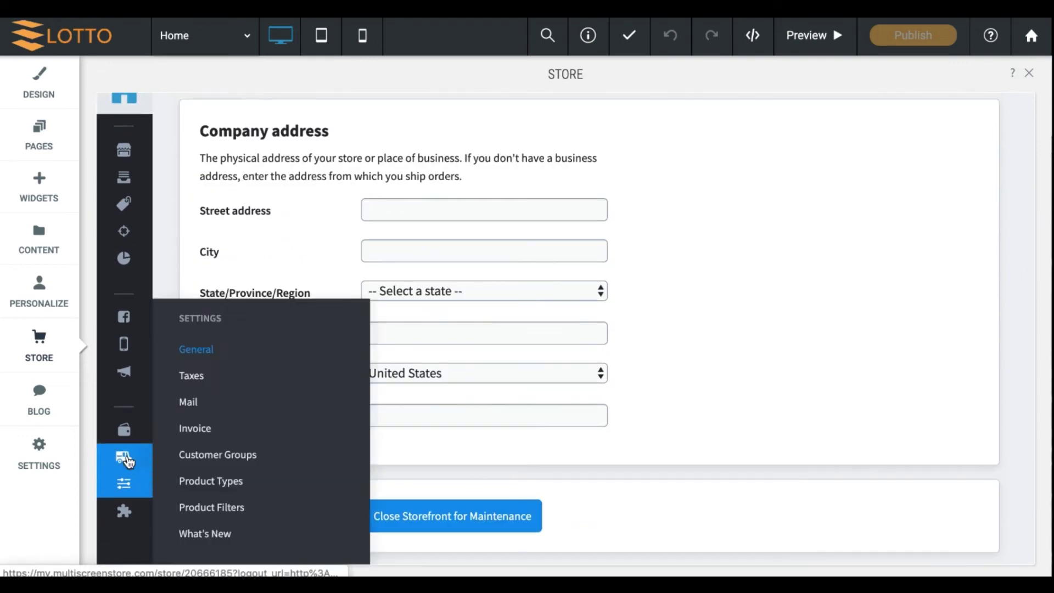
{"action": "left_click", "coordinate": [123, 456]}
Add a shipping method with U.S.P.S. as the carrier and review its rate options.
{"action": "left_click", "coordinate": [856, 329]}
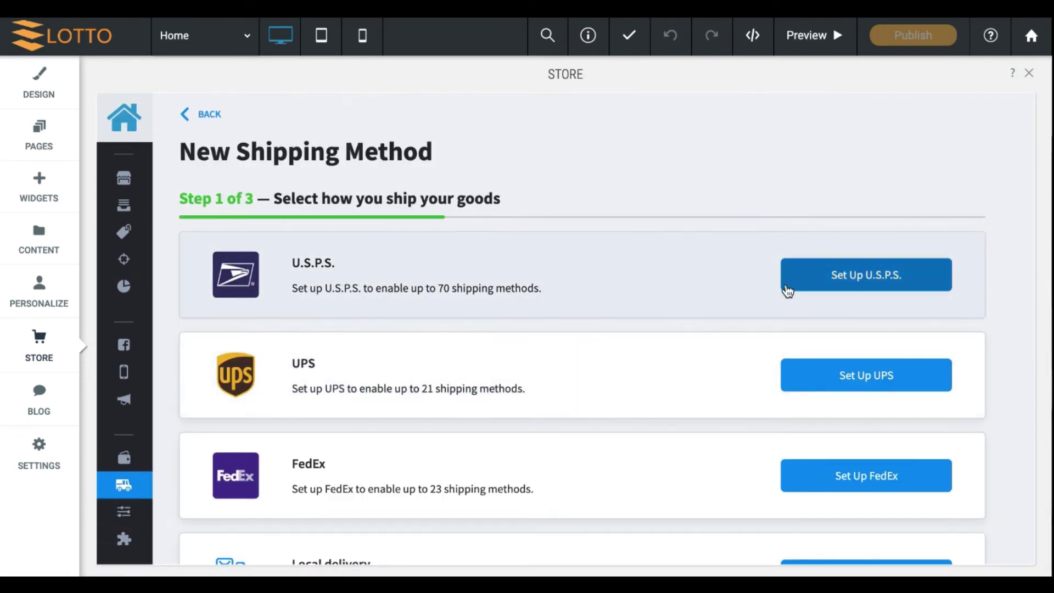
{"action": "left_click", "coordinate": [862, 276]}
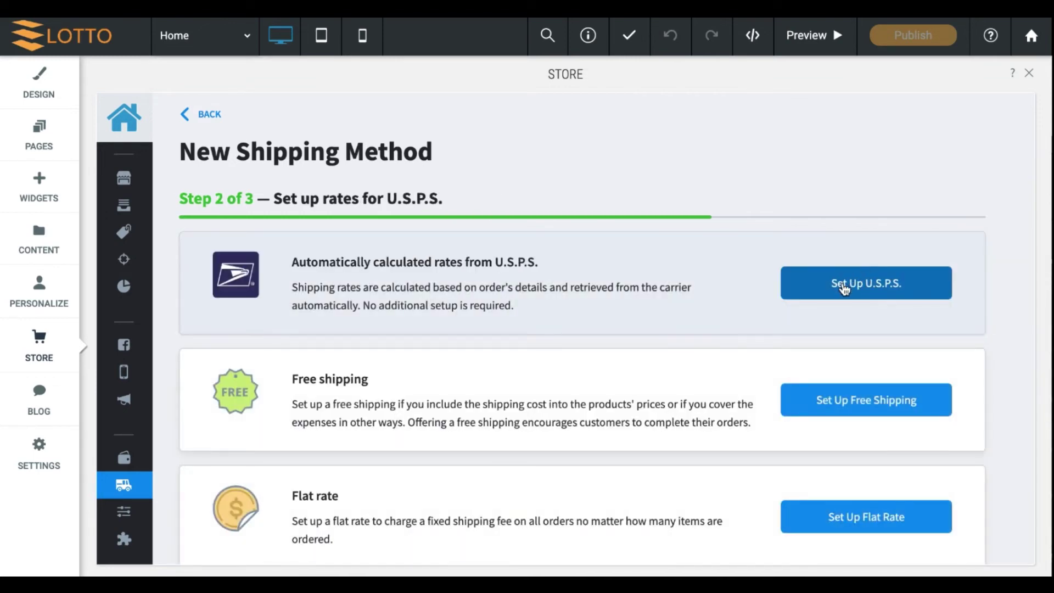
{"action": "scroll", "coordinate": [818, 410], "scroll_direction": "down", "scroll_amount": 2}
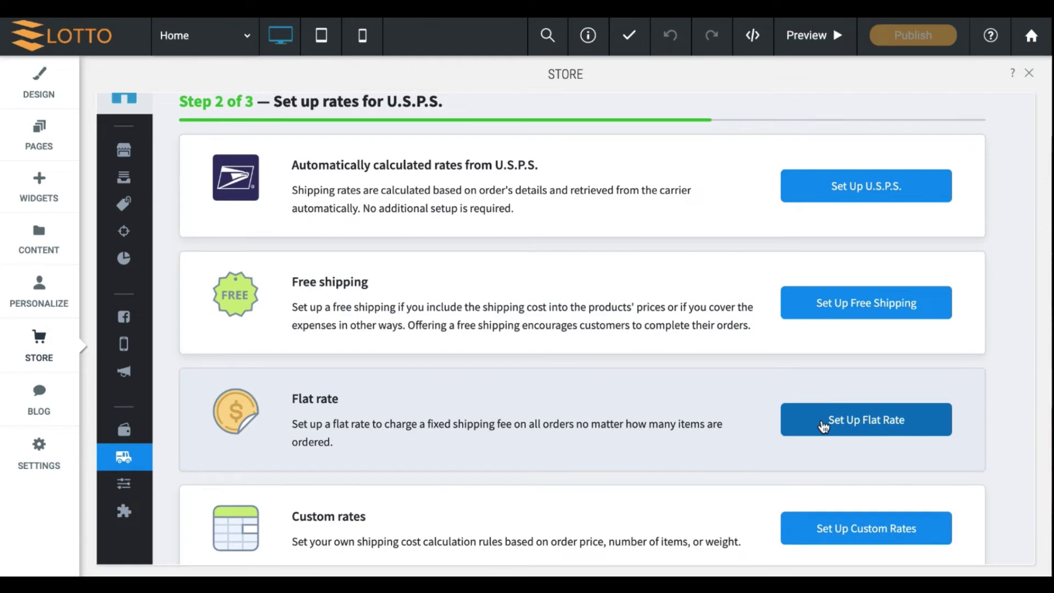
{"action": "scroll", "coordinate": [823, 427], "scroll_direction": "down", "scroll_amount": 1}
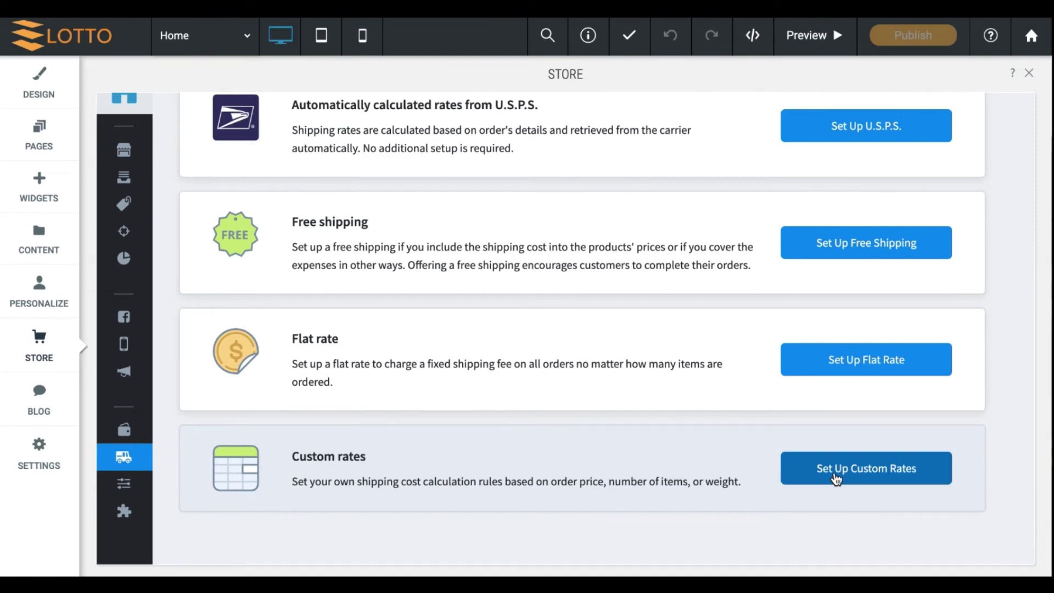
{"action": "scroll", "coordinate": [835, 479], "scroll_direction": "up", "scroll_amount": 3}
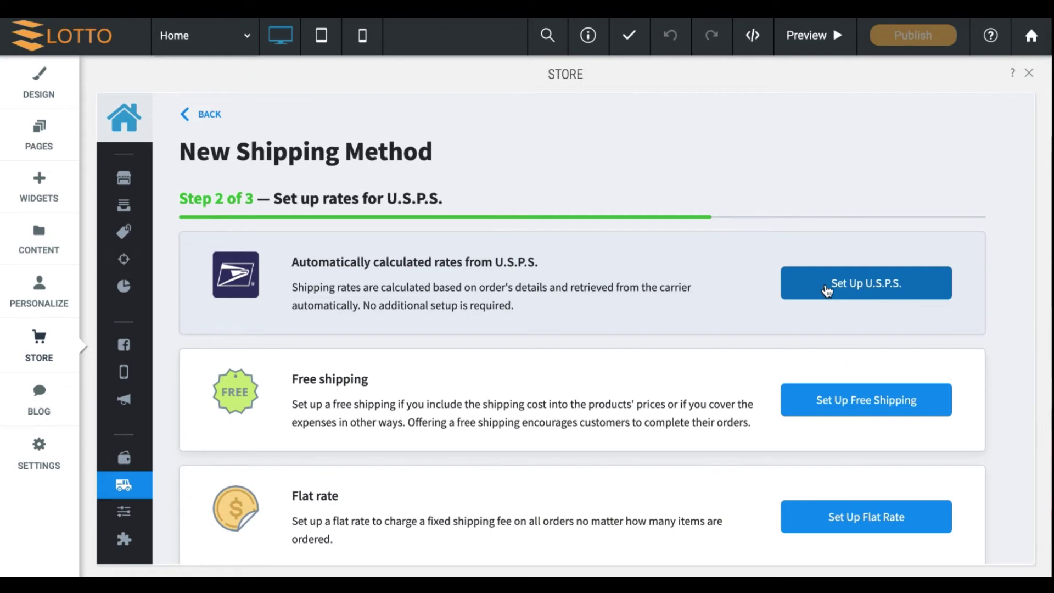
Browse the store add-ons available in the App Market.
{"action": "mouse_move", "coordinate": [126, 542]}
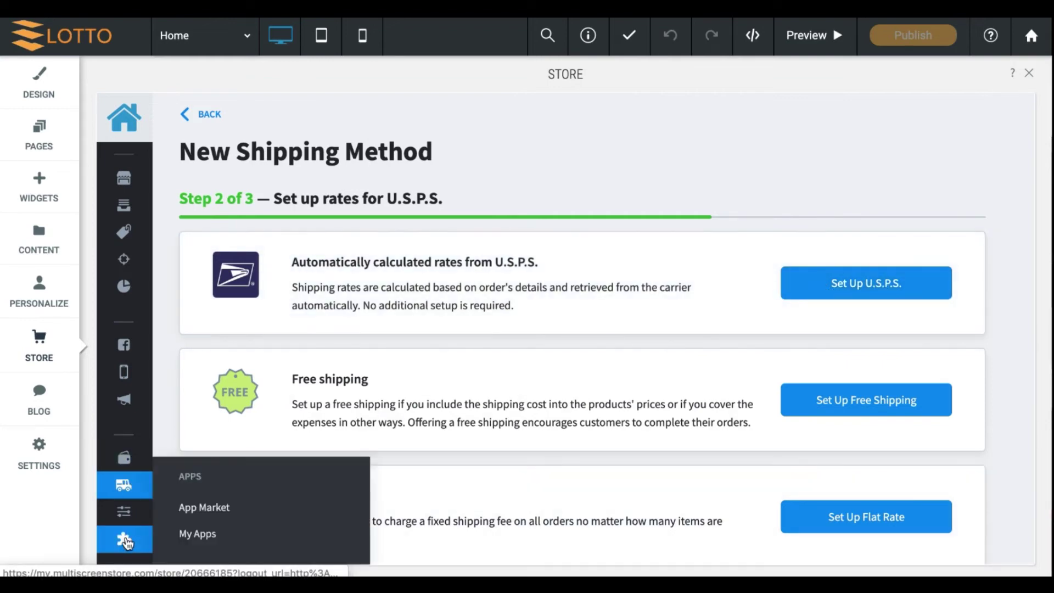
{"action": "left_click", "coordinate": [204, 507]}
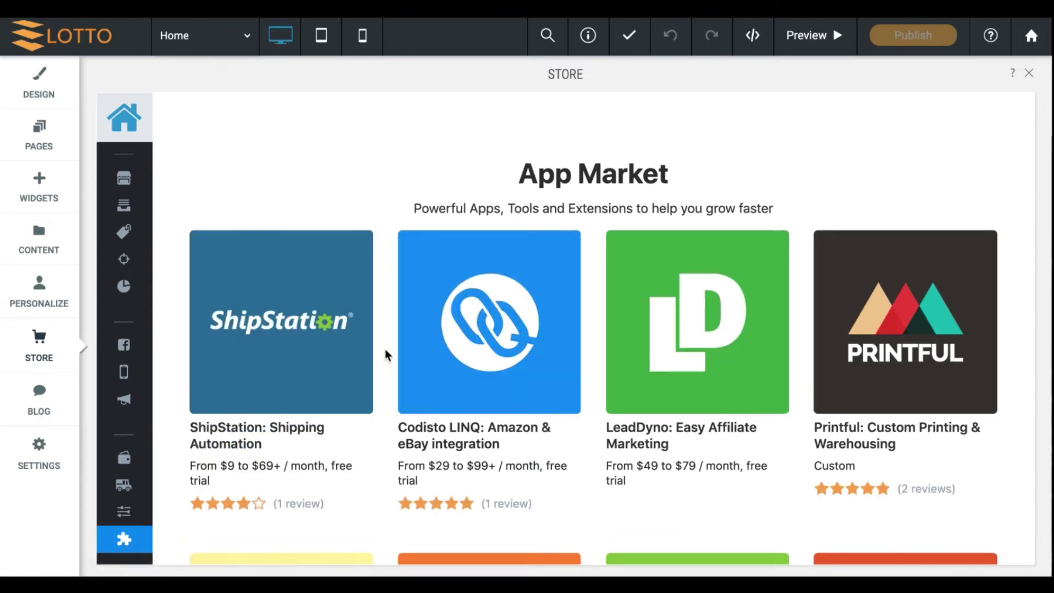
{"action": "scroll", "coordinate": [386, 354], "scroll_direction": "down", "scroll_amount": 3}
{"action": "scroll", "coordinate": [384, 348], "scroll_direction": "up", "scroll_amount": 2}
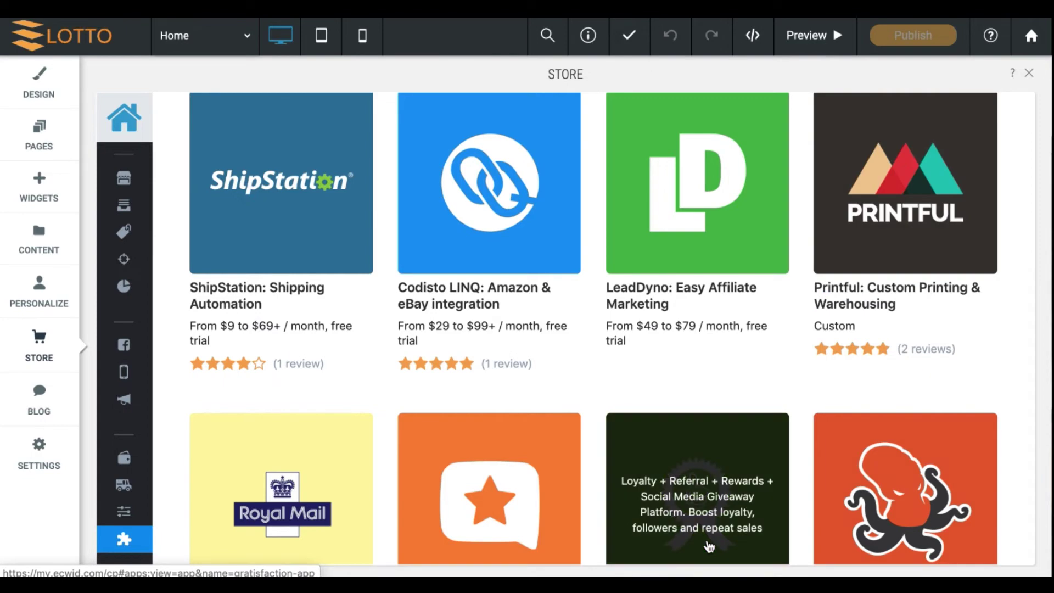
{"action": "scroll", "coordinate": [707, 546], "scroll_direction": "down", "scroll_amount": 6}
{"action": "scroll", "coordinate": [707, 545], "scroll_direction": "down", "scroll_amount": 2}
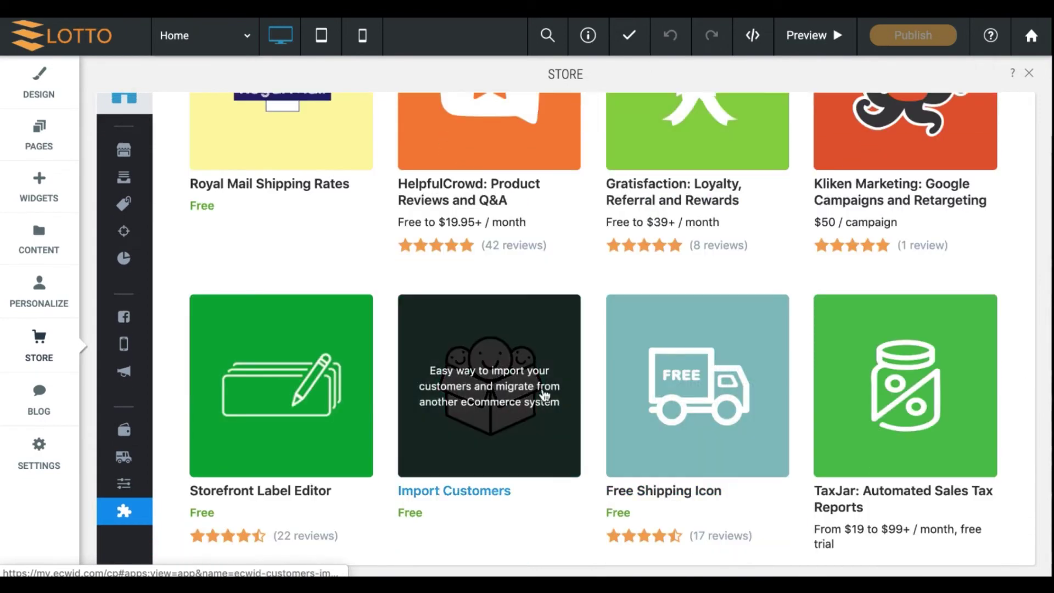
{"action": "scroll", "coordinate": [483, 329], "scroll_direction": "up", "scroll_amount": 2}
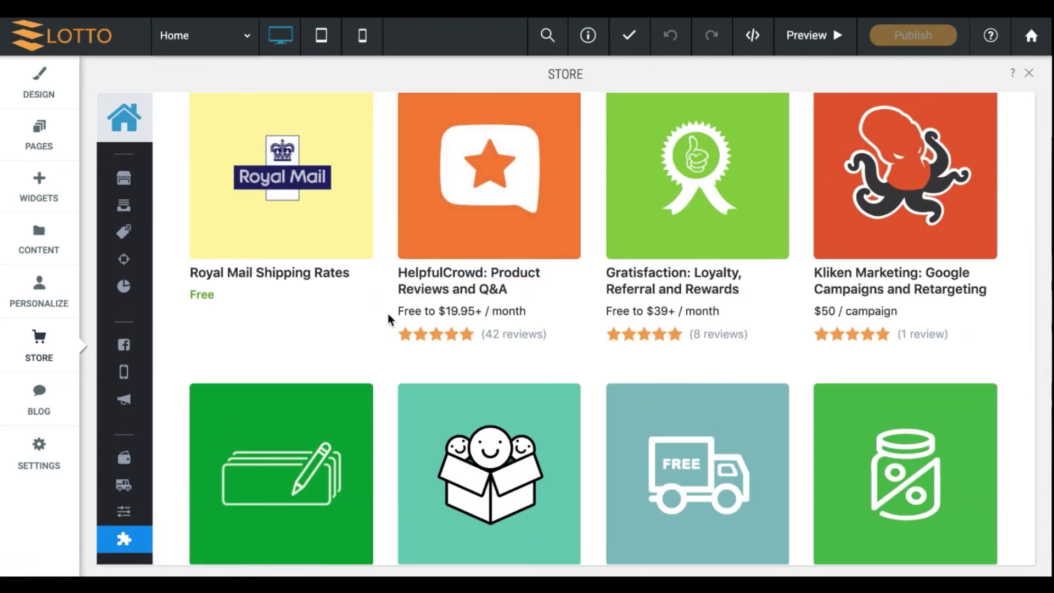
{"action": "scroll", "coordinate": [268, 284], "scroll_direction": "up", "scroll_amount": 1}
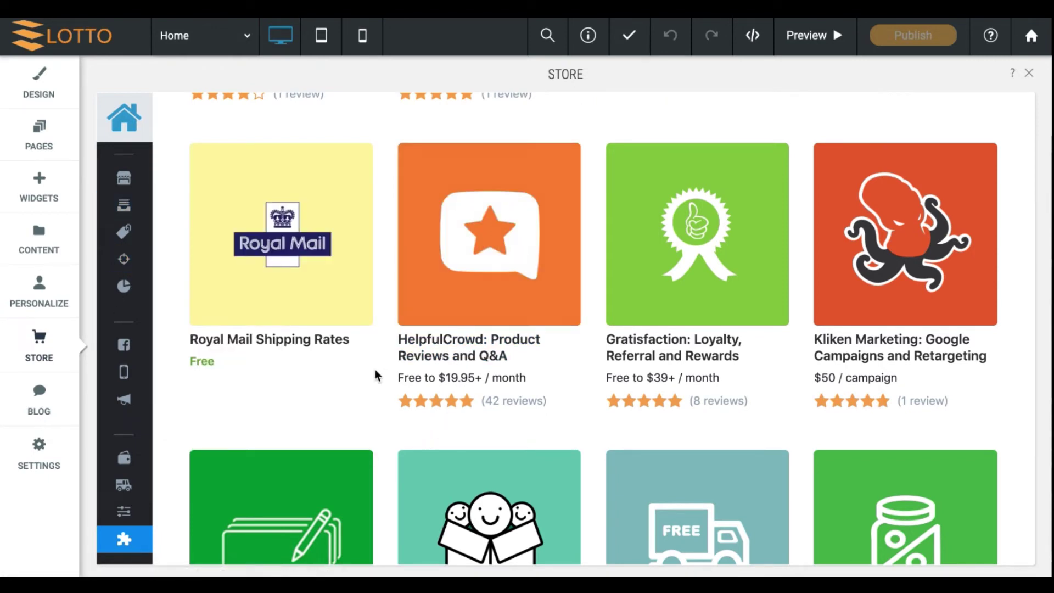
{"action": "scroll", "coordinate": [374, 371], "scroll_direction": "down", "scroll_amount": 8}
{"action": "scroll", "coordinate": [374, 369], "scroll_direction": "up", "scroll_amount": 3}
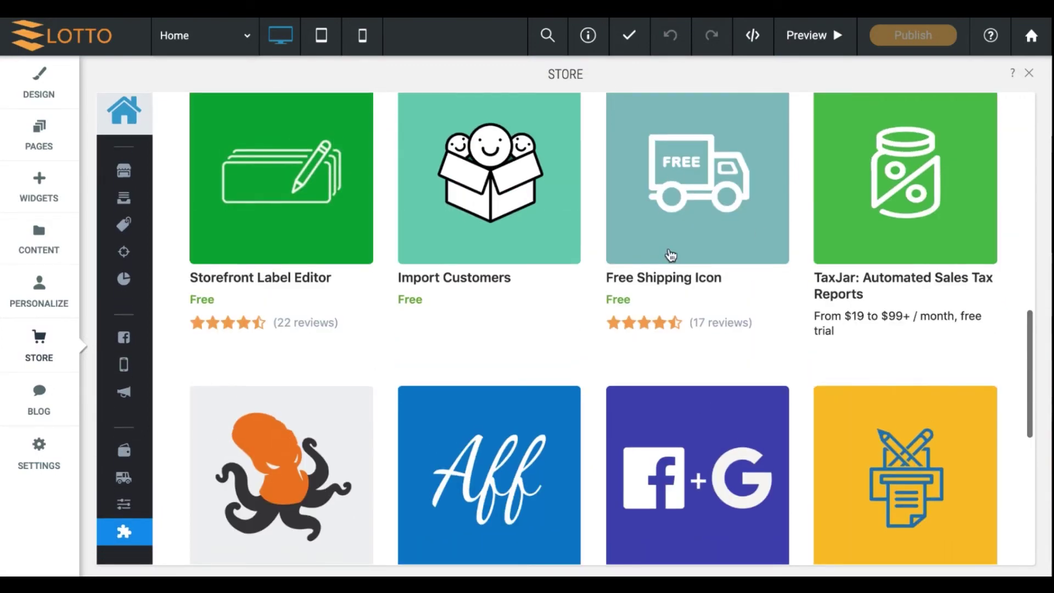
{"action": "scroll", "coordinate": [404, 340], "scroll_direction": "down", "scroll_amount": 5}
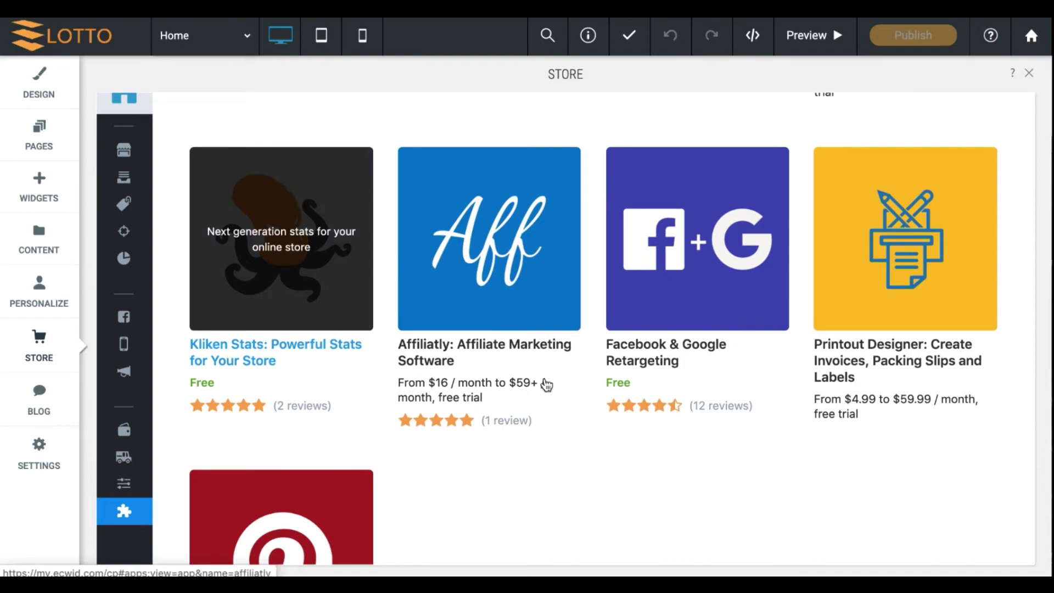
{"action": "mouse_move", "coordinate": [628, 570]}
{"action": "scroll", "coordinate": [565, 404], "scroll_direction": "down", "scroll_amount": 4}
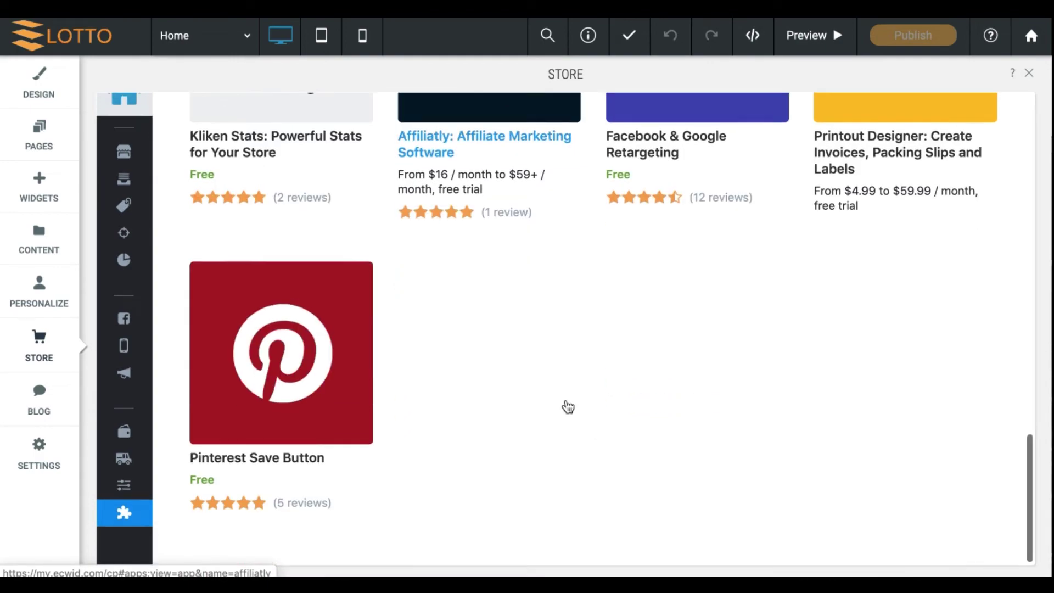
{"action": "scroll", "coordinate": [565, 404], "scroll_direction": "up", "scroll_amount": 15}
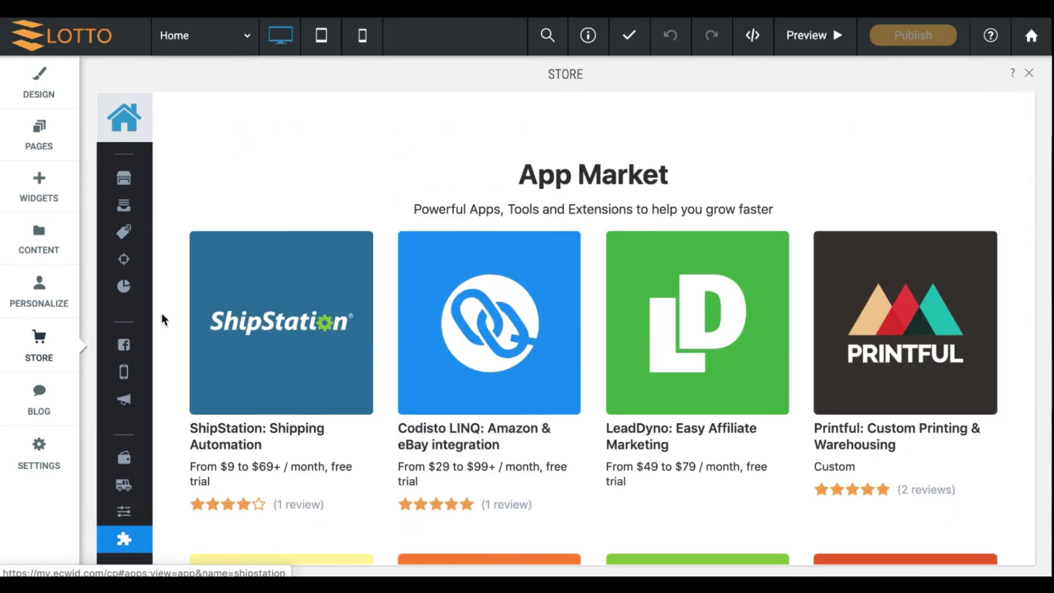
Return to the store dashboard, still at 40% setup, and close the store panel.
{"action": "left_click", "coordinate": [126, 125]}
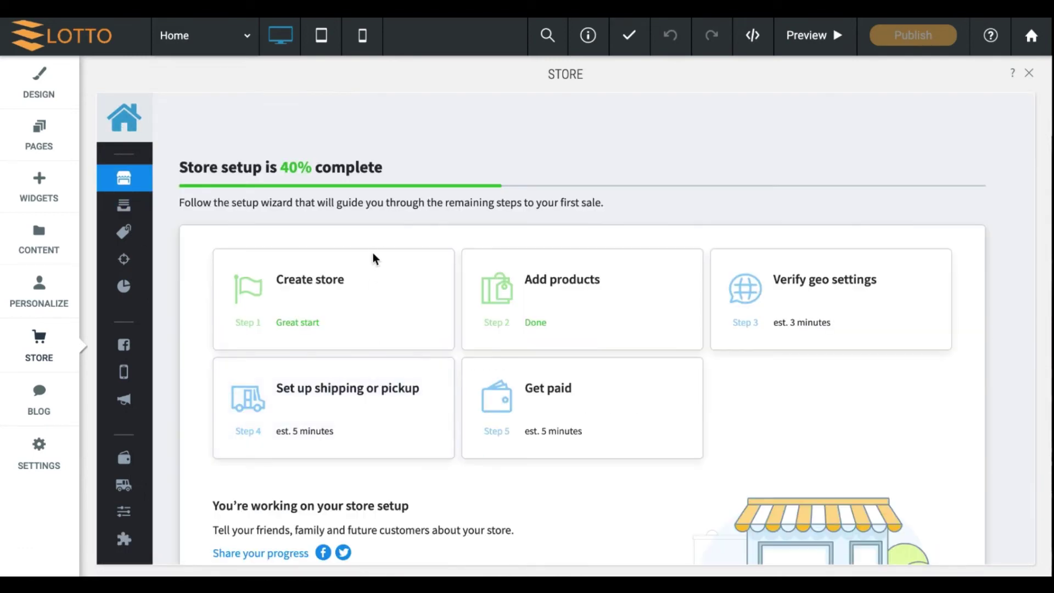
{"action": "mouse_move", "coordinate": [124, 399]}
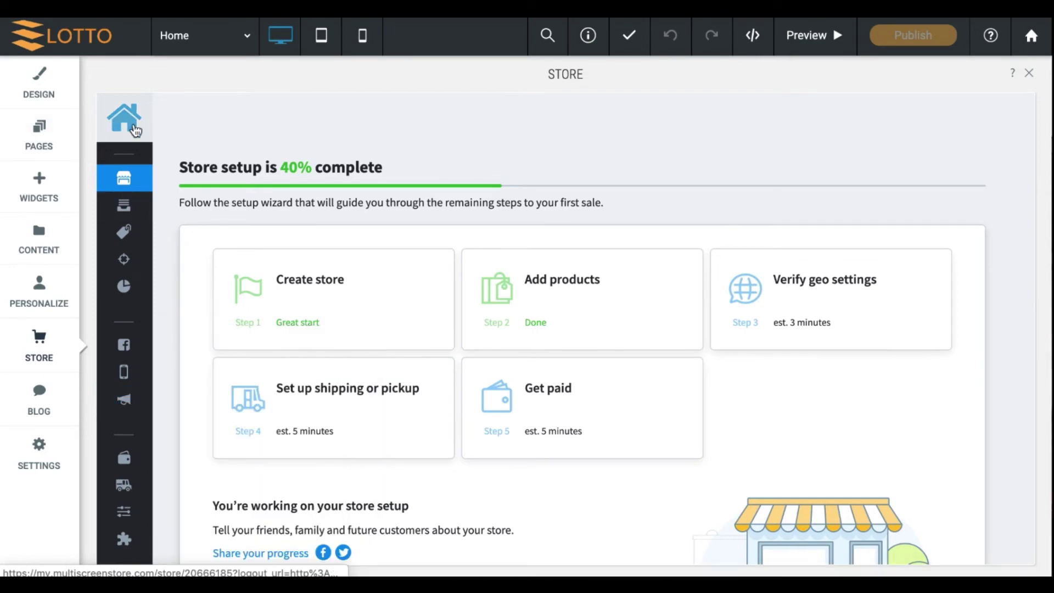
{"action": "scroll", "coordinate": [135, 130], "scroll_direction": "down", "scroll_amount": 3}
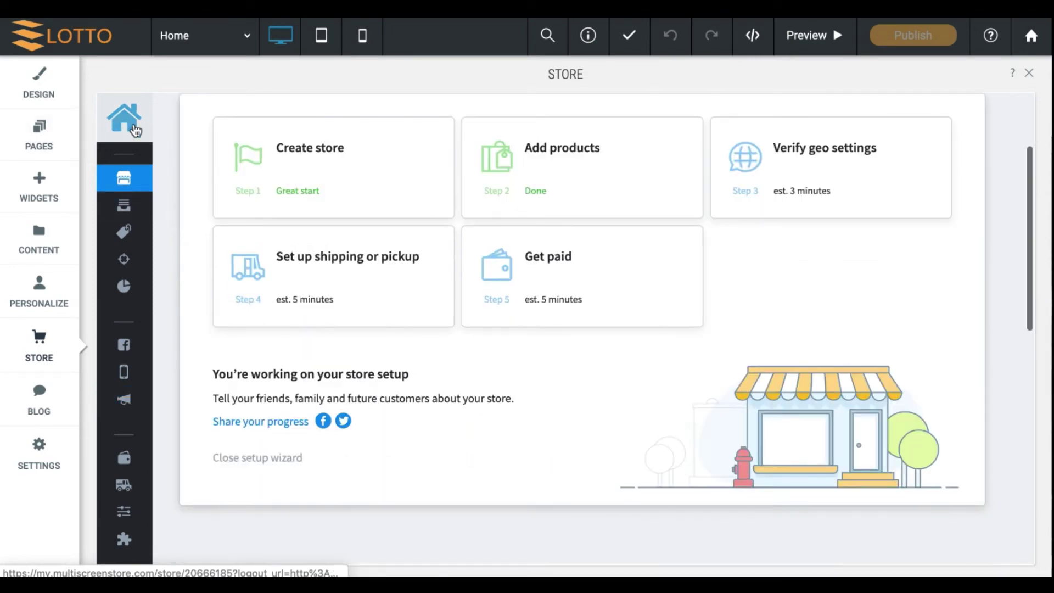
{"action": "left_click", "coordinate": [1032, 76]}
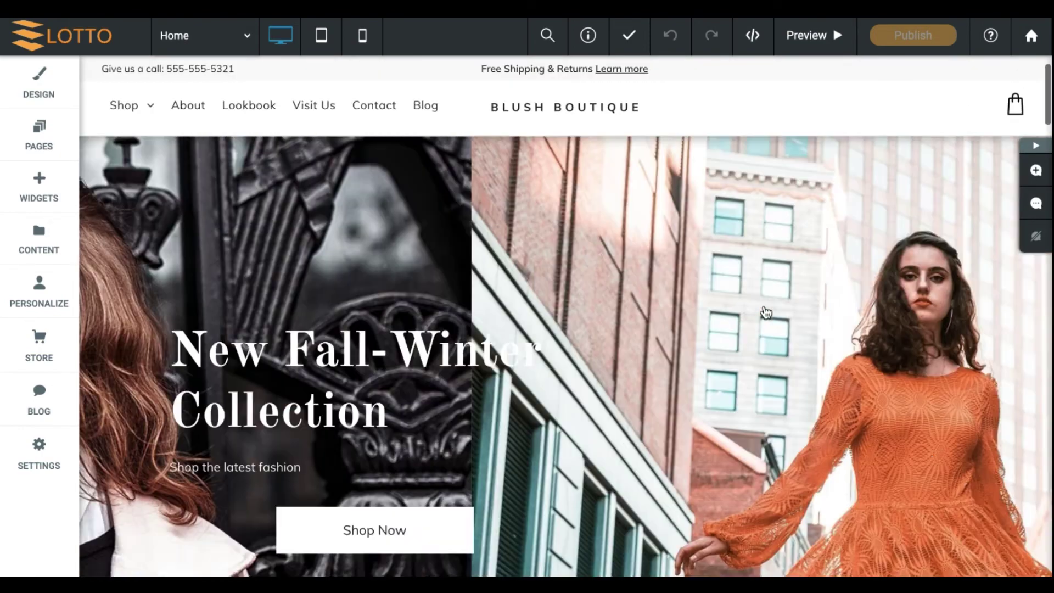
Delete the Work/Evening two-image row on the Shop page, leaving an empty row below the banner.
{"action": "scroll", "coordinate": [765, 312], "scroll_direction": "down", "scroll_amount": 5}
{"action": "scroll", "coordinate": [765, 312], "scroll_direction": "down", "scroll_amount": 6}
{"action": "scroll", "coordinate": [765, 310], "scroll_direction": "up", "scroll_amount": 3}
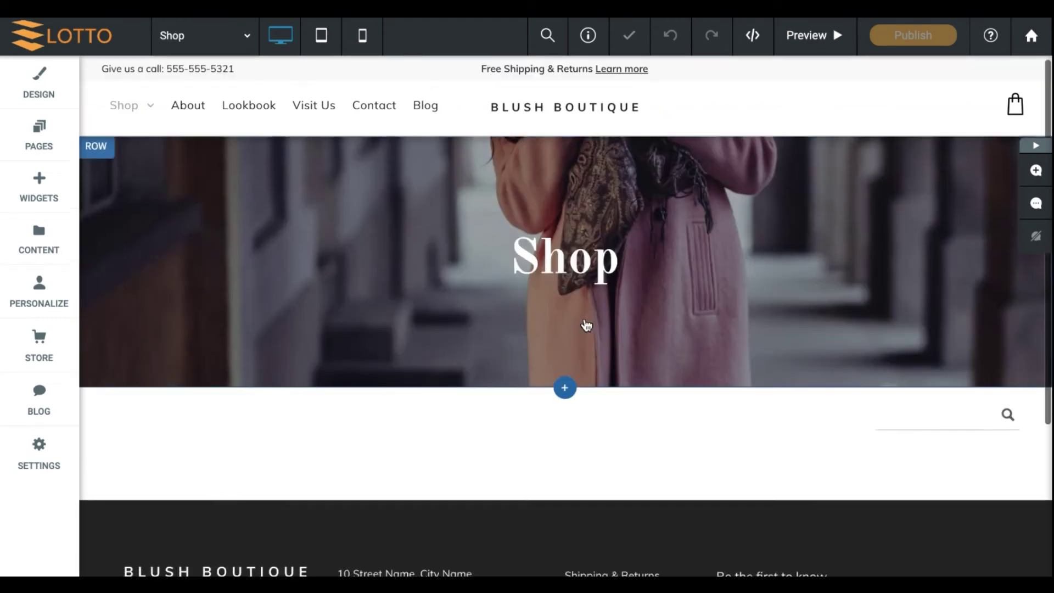
{"action": "scroll", "coordinate": [586, 326], "scroll_direction": "down", "scroll_amount": 3}
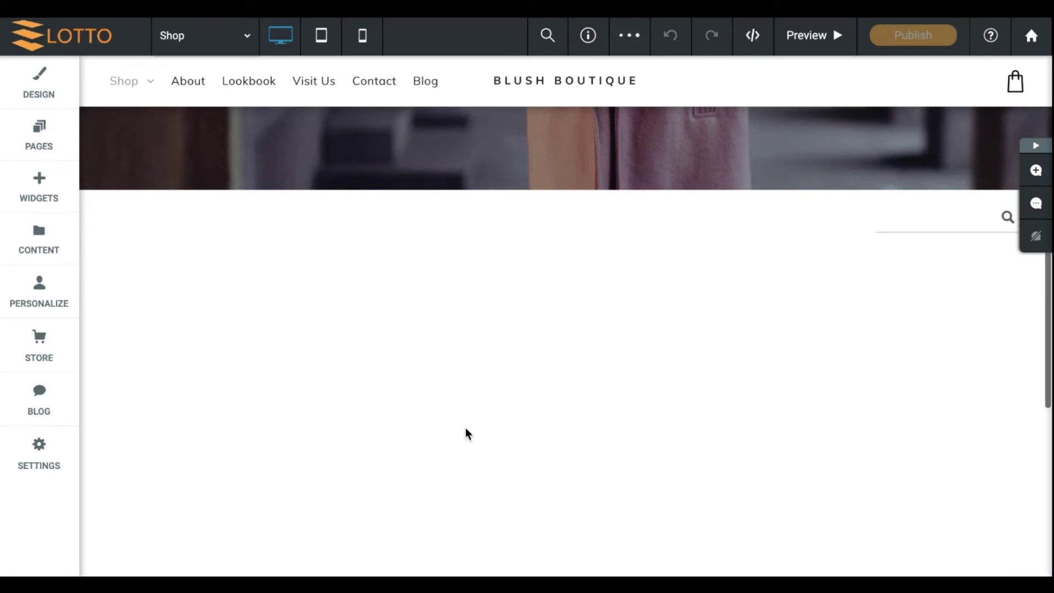
{"action": "scroll", "coordinate": [465, 426], "scroll_direction": "down", "scroll_amount": 1}
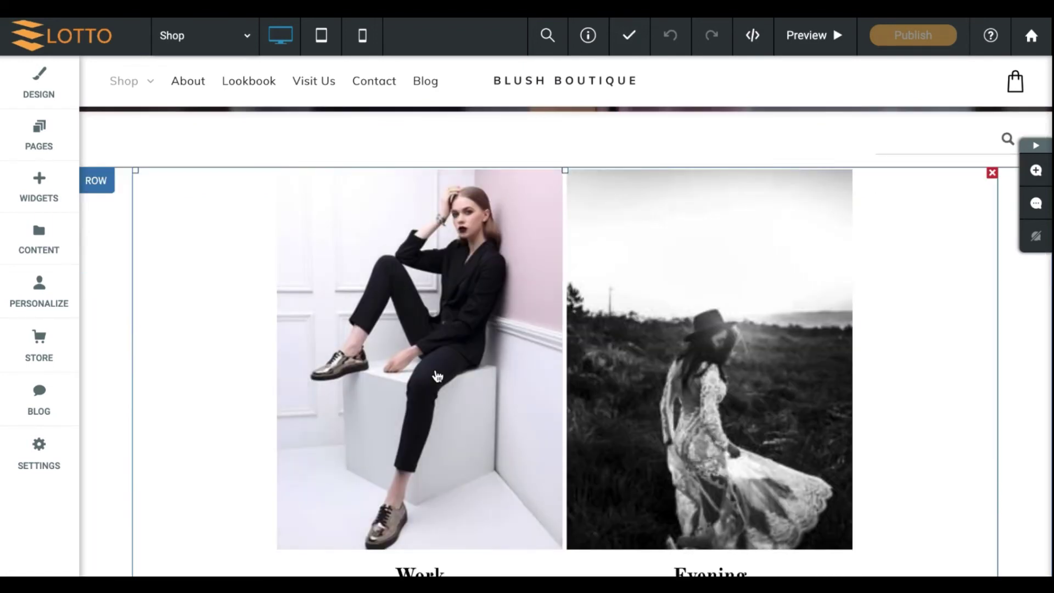
{"action": "scroll", "coordinate": [450, 375], "scroll_direction": "down", "scroll_amount": 1}
{"action": "scroll", "coordinate": [638, 358], "scroll_direction": "up", "scroll_amount": 2}
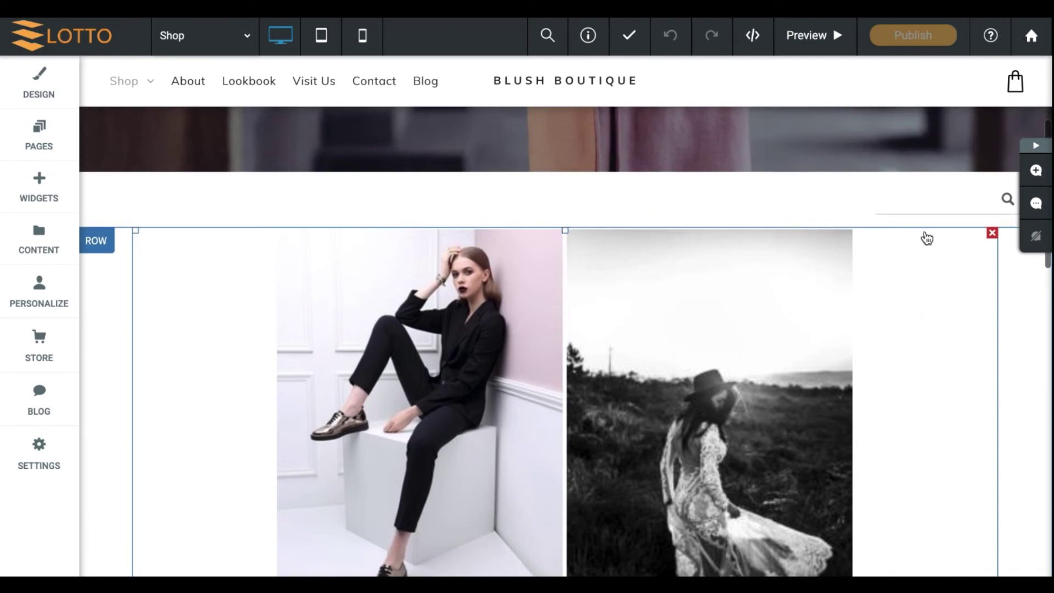
{"action": "left_click", "coordinate": [992, 233]}
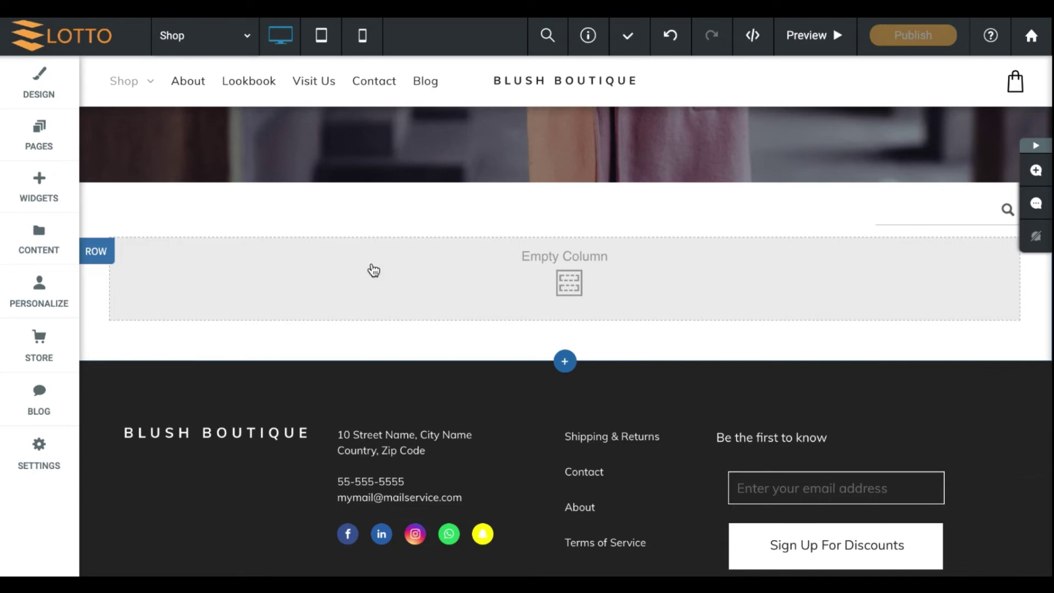
{"action": "scroll", "coordinate": [522, 439], "scroll_direction": "down", "scroll_amount": 2}
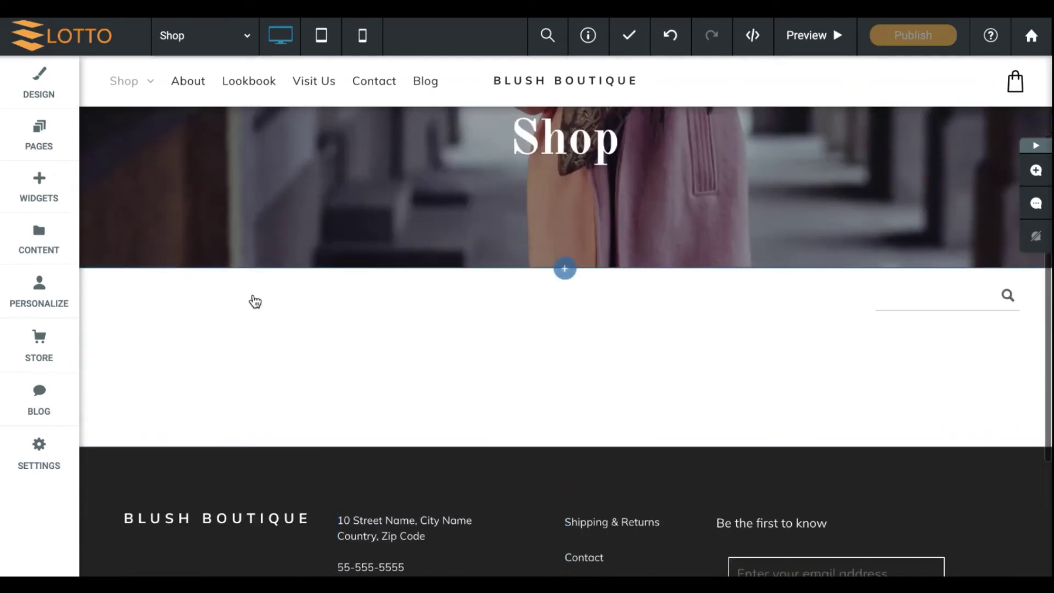
Drag a Main Store widget from the Store widgets into the empty row below the search bar.
{"action": "left_click", "coordinate": [39, 182]}
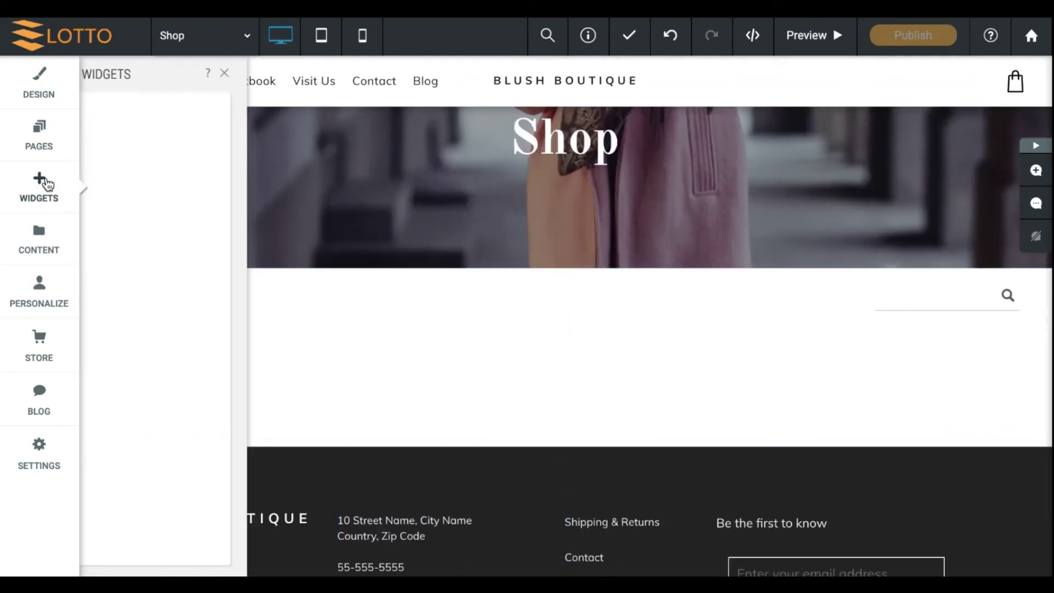
{"action": "scroll", "coordinate": [186, 271], "scroll_direction": "down", "scroll_amount": 8}
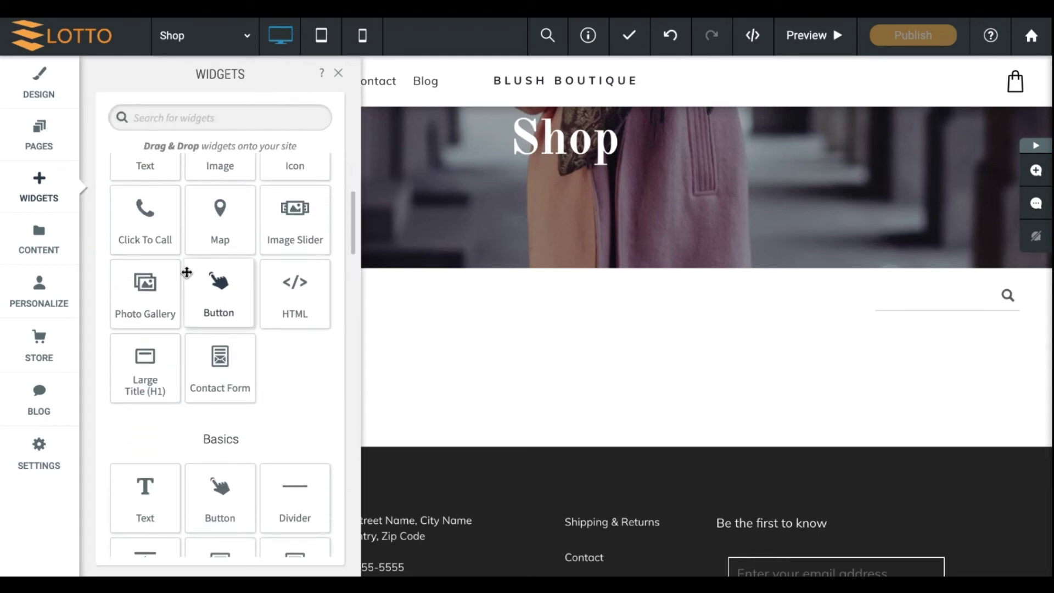
{"action": "scroll", "coordinate": [186, 271], "scroll_direction": "down", "scroll_amount": 10}
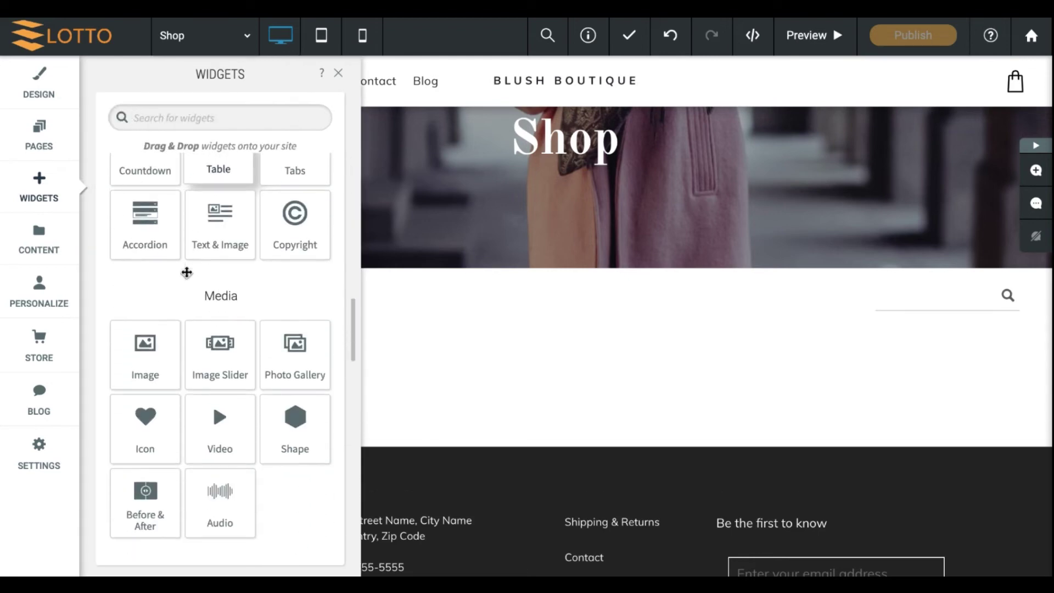
{"action": "scroll", "coordinate": [186, 271], "scroll_direction": "down", "scroll_amount": 5}
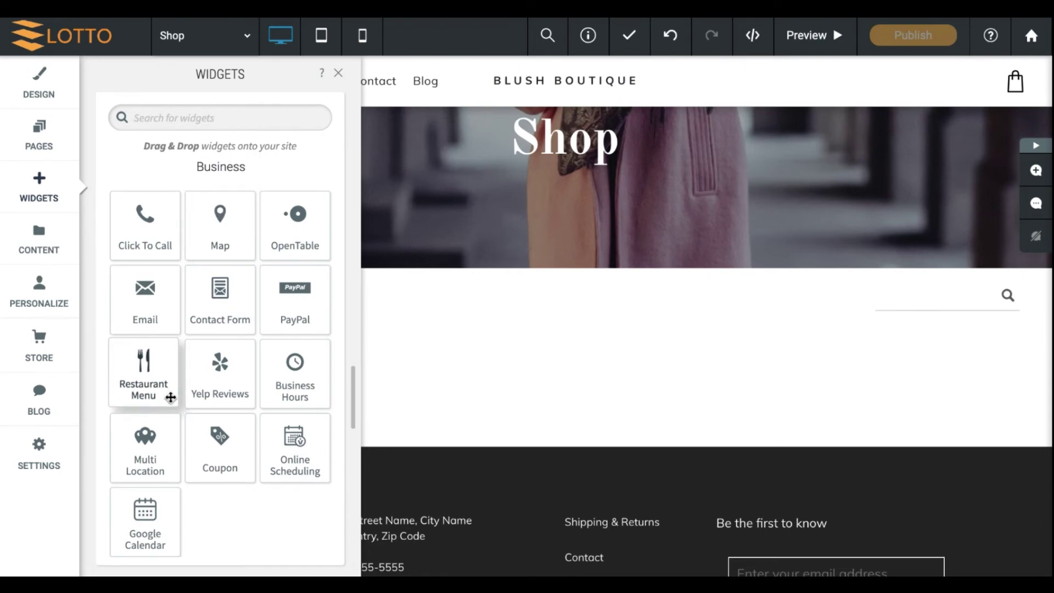
{"action": "scroll", "coordinate": [171, 396], "scroll_direction": "down", "scroll_amount": 10}
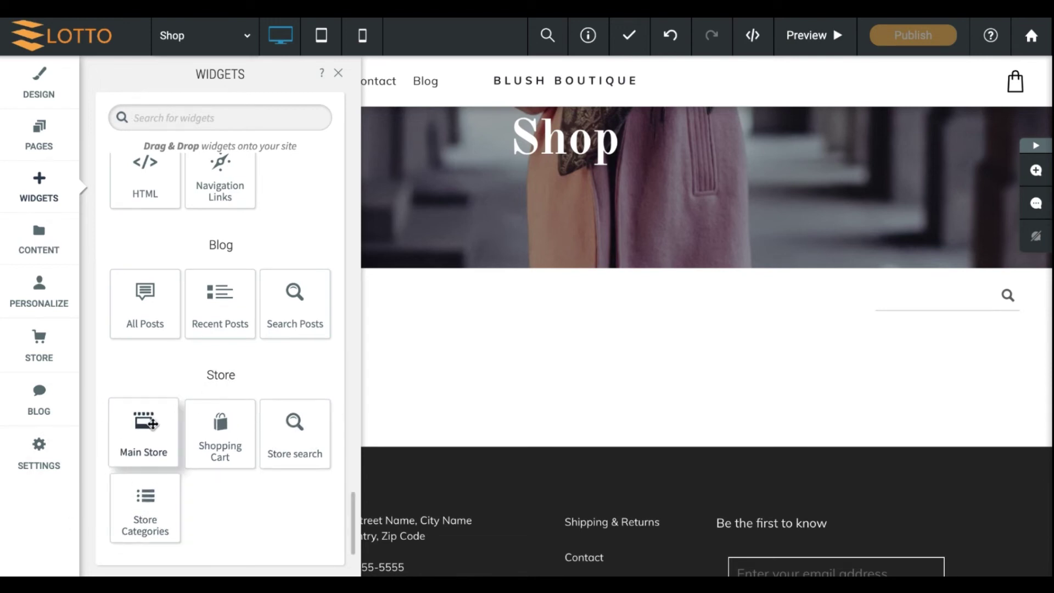
{"action": "left_click_drag", "start_coordinate": [383, 404], "coordinate": [549, 346]}
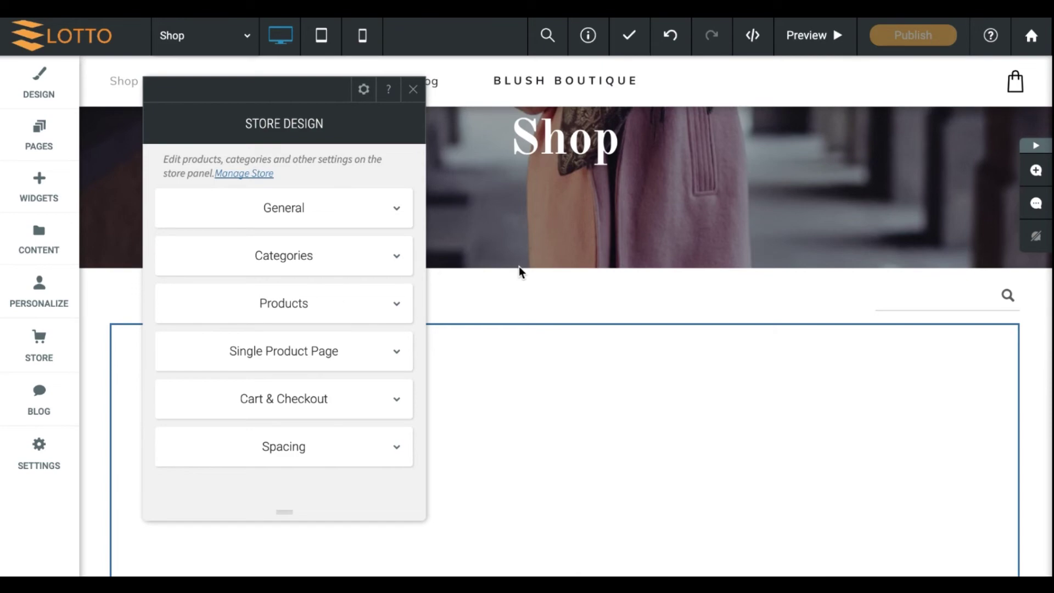
Set the store's Initial screen to Main Store under General settings.
{"action": "scroll", "coordinate": [569, 296], "scroll_direction": "down", "scroll_amount": 4}
{"action": "scroll", "coordinate": [569, 296], "scroll_direction": "down", "scroll_amount": 5}
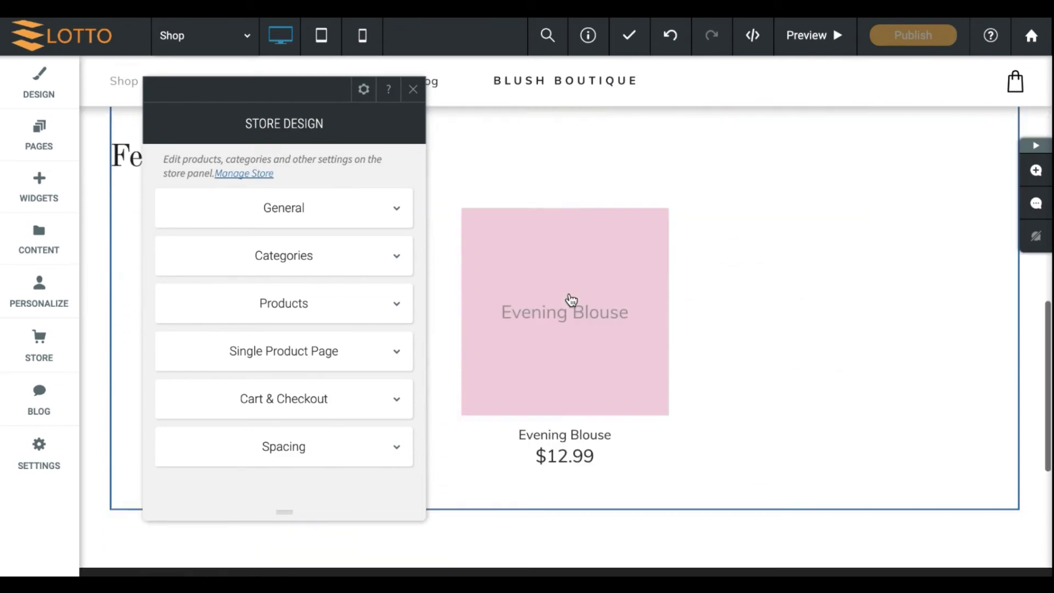
{"action": "scroll", "coordinate": [551, 266], "scroll_direction": "up", "scroll_amount": 3}
{"action": "scroll", "coordinate": [553, 265], "scroll_direction": "down", "scroll_amount": 1}
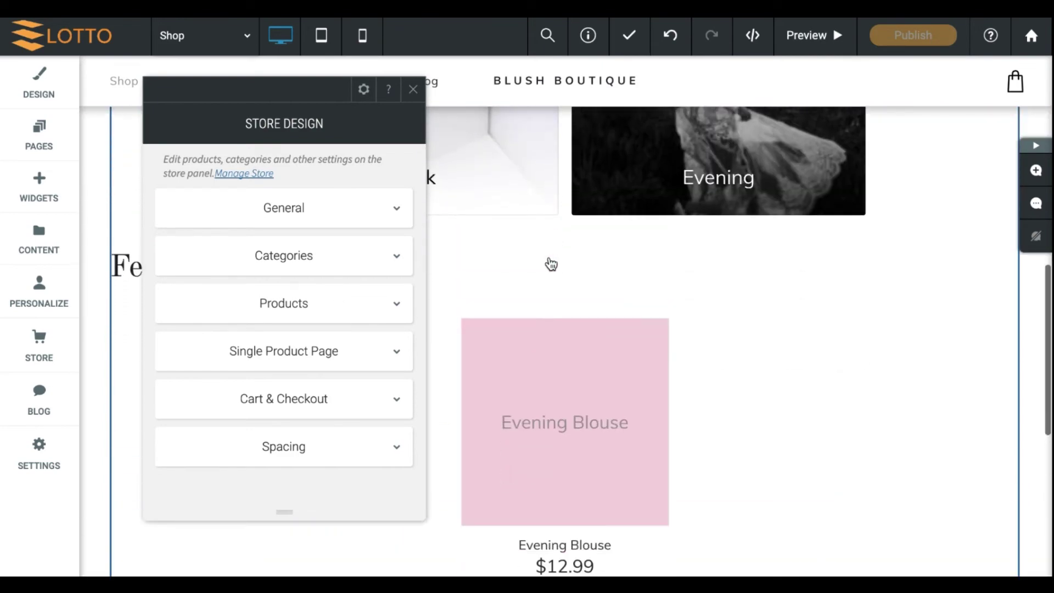
{"action": "left_click", "coordinate": [373, 210]}
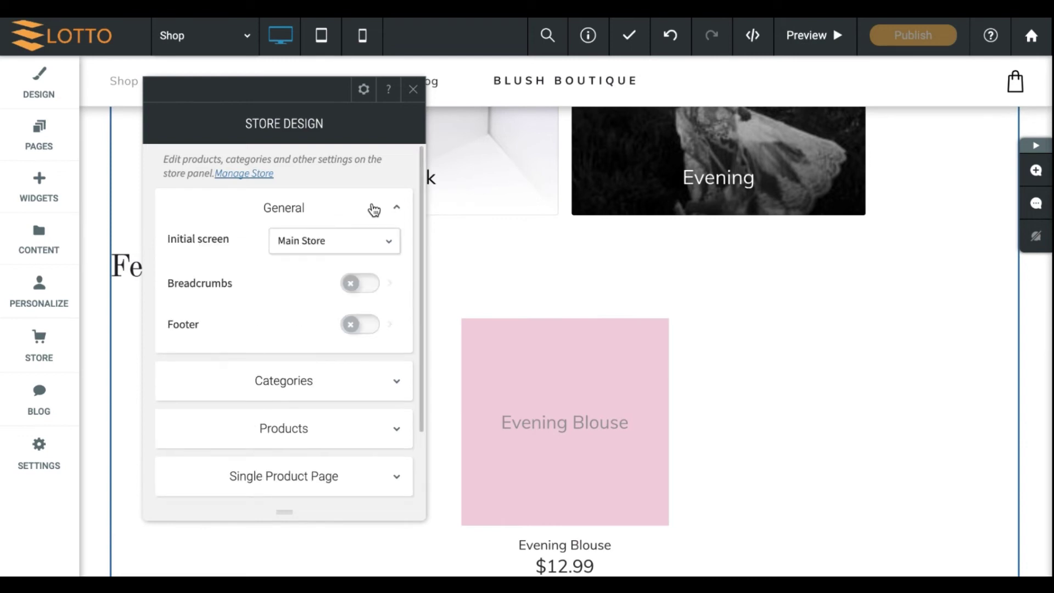
{"action": "left_click", "coordinate": [335, 238]}
{"action": "scroll", "coordinate": [332, 343], "scroll_direction": "down", "scroll_amount": 3}
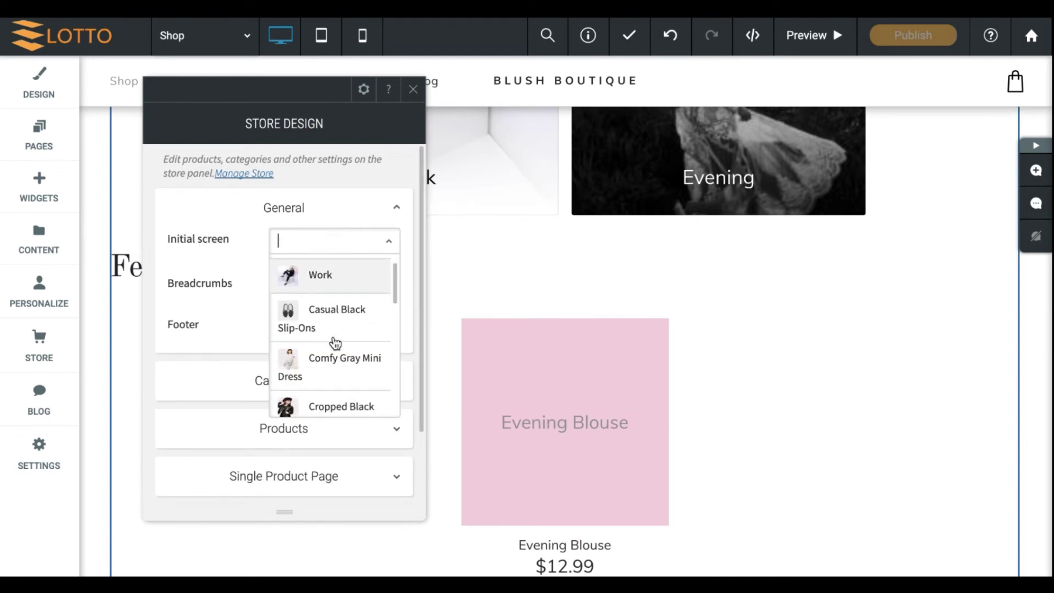
{"action": "scroll", "coordinate": [338, 318], "scroll_direction": "up", "scroll_amount": 3}
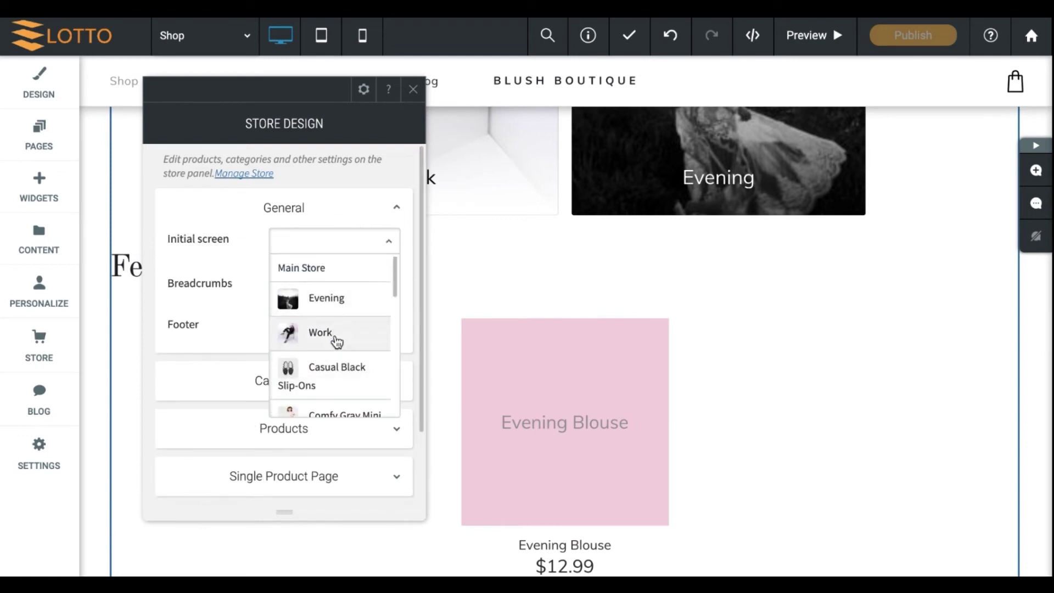
{"action": "left_click", "coordinate": [330, 298]}
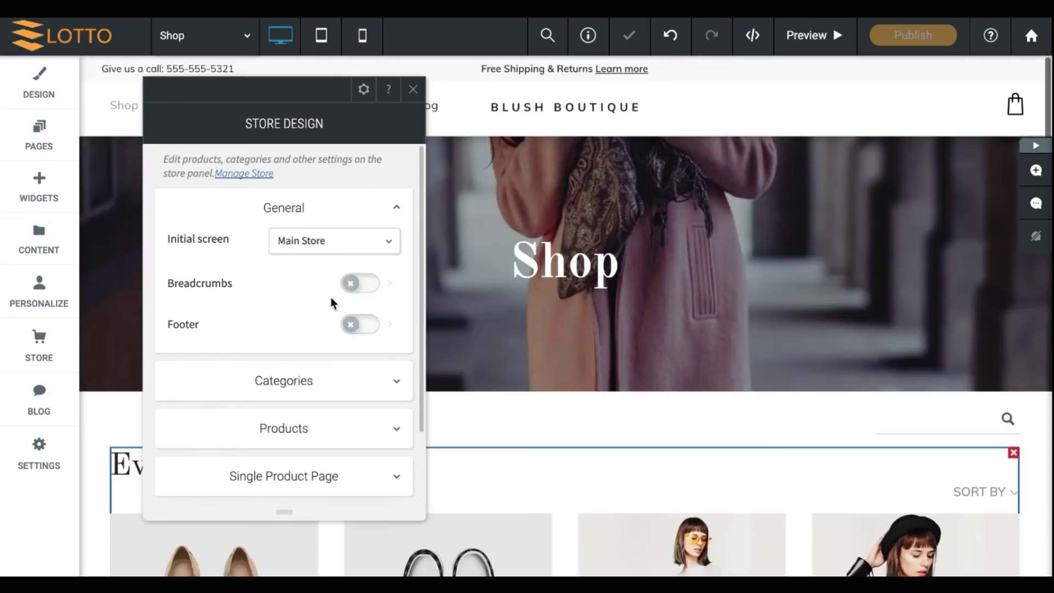
Turn Breadcrumbs on, then undo so they stay off.
{"action": "scroll", "coordinate": [537, 337], "scroll_direction": "down", "scroll_amount": 10}
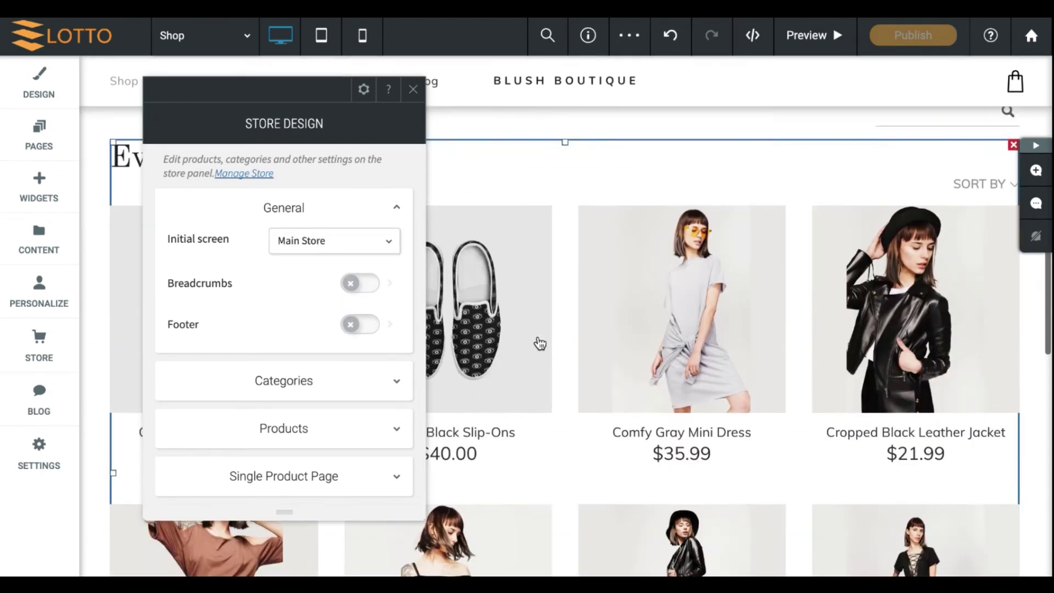
{"action": "scroll", "coordinate": [537, 337], "scroll_direction": "up", "scroll_amount": 10}
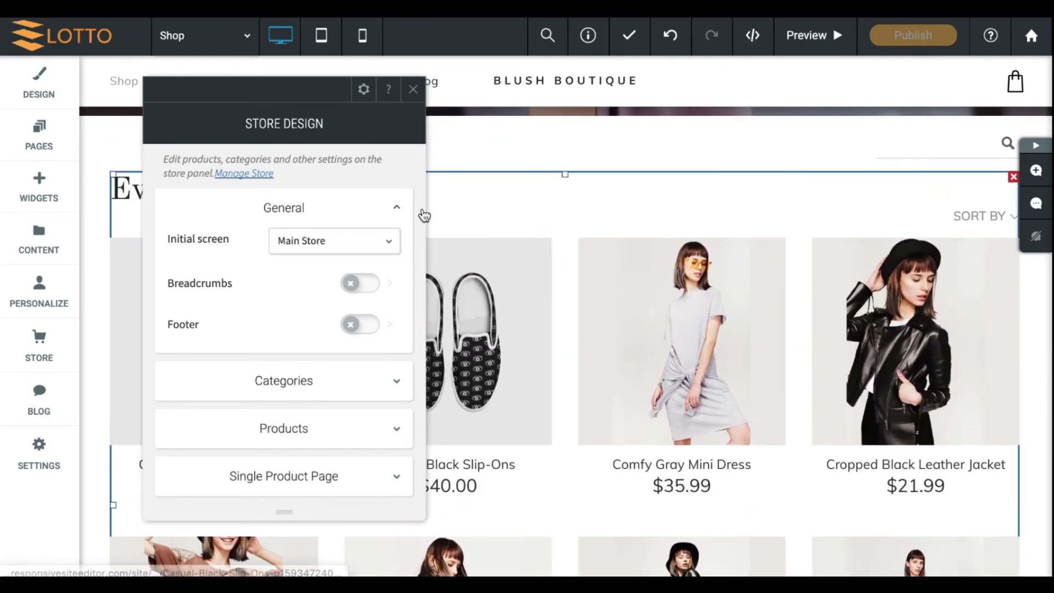
{"action": "left_click", "coordinate": [363, 284]}
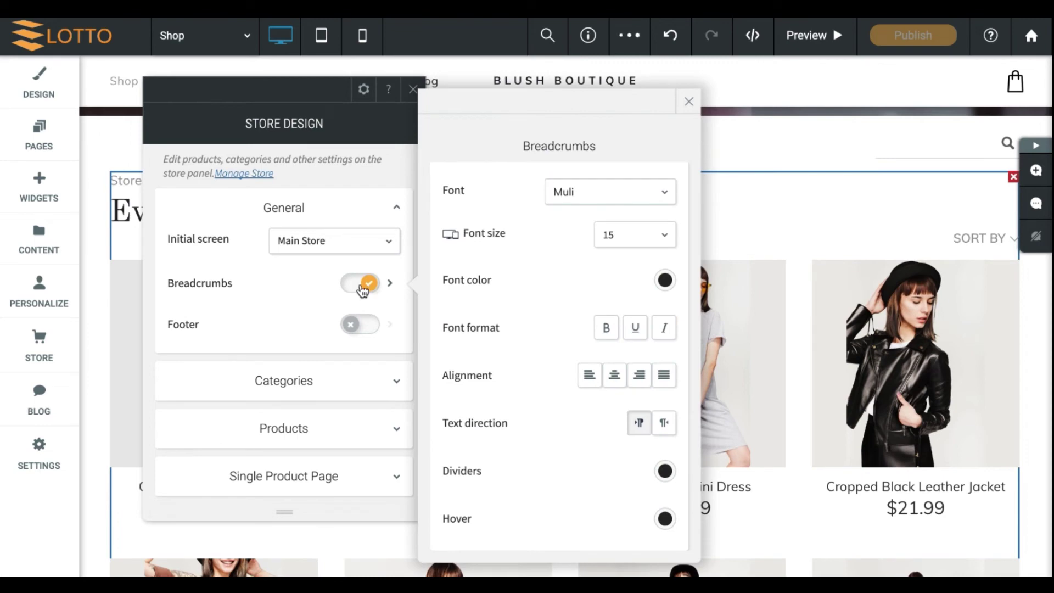
{"action": "key", "text": "ctrl+z"}
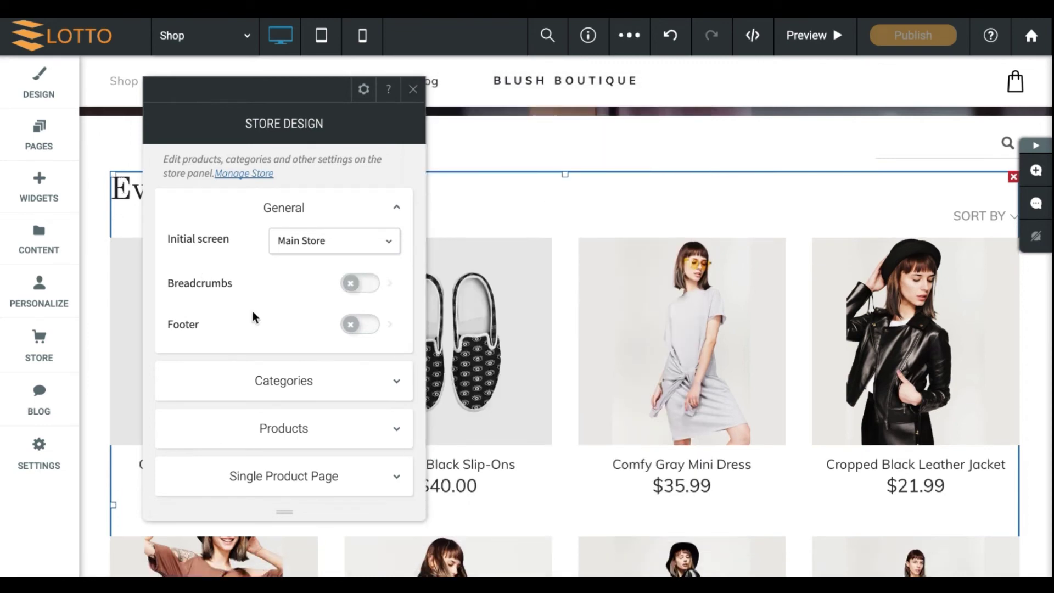
{"action": "scroll", "coordinate": [324, 391], "scroll_direction": "down", "scroll_amount": 1}
Try the category layouts and choose the compact one with captions beneath images.
{"action": "left_click", "coordinate": [319, 340]}
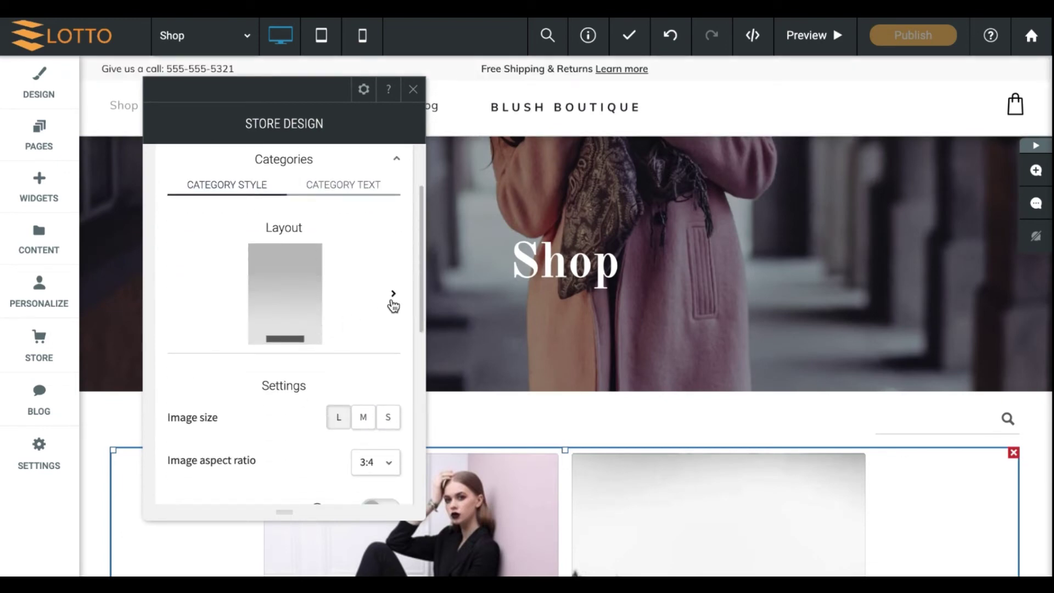
{"action": "left_click", "coordinate": [392, 301]}
{"action": "left_click", "coordinate": [565, 233]}
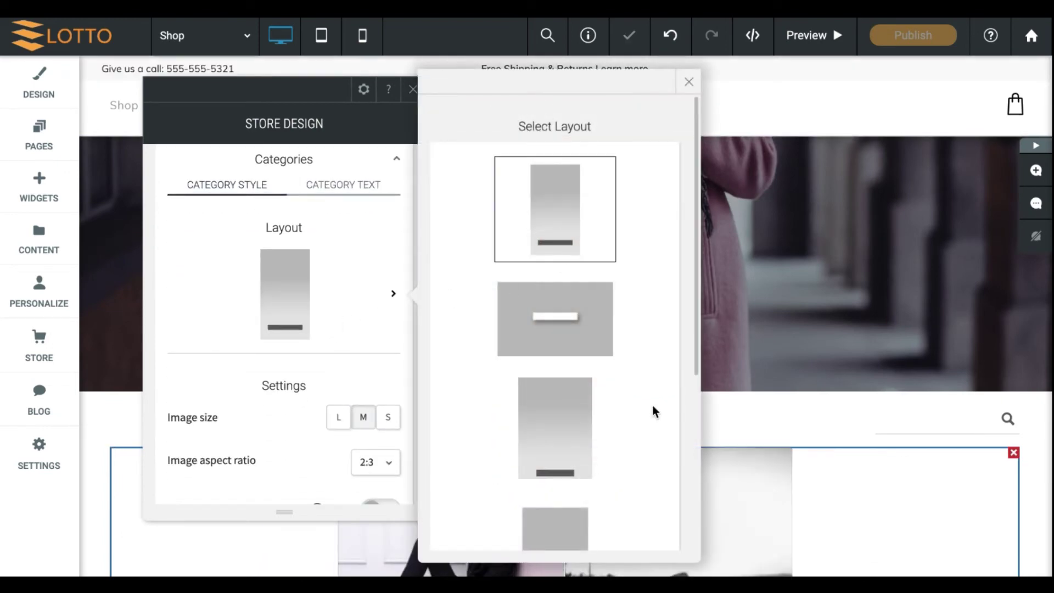
{"action": "left_click", "coordinate": [578, 369]}
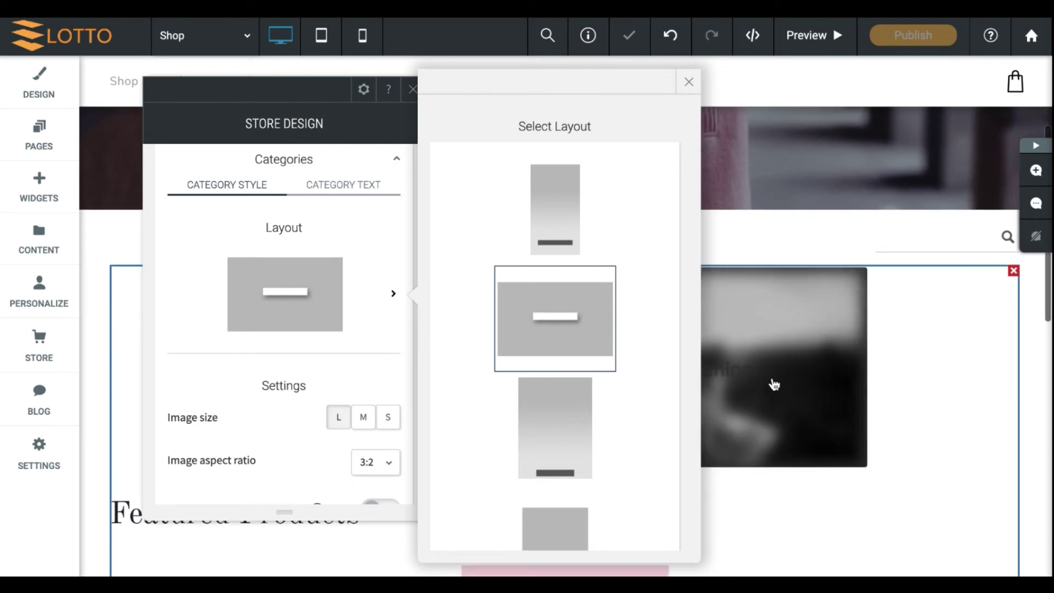
{"action": "left_click", "coordinate": [568, 443]}
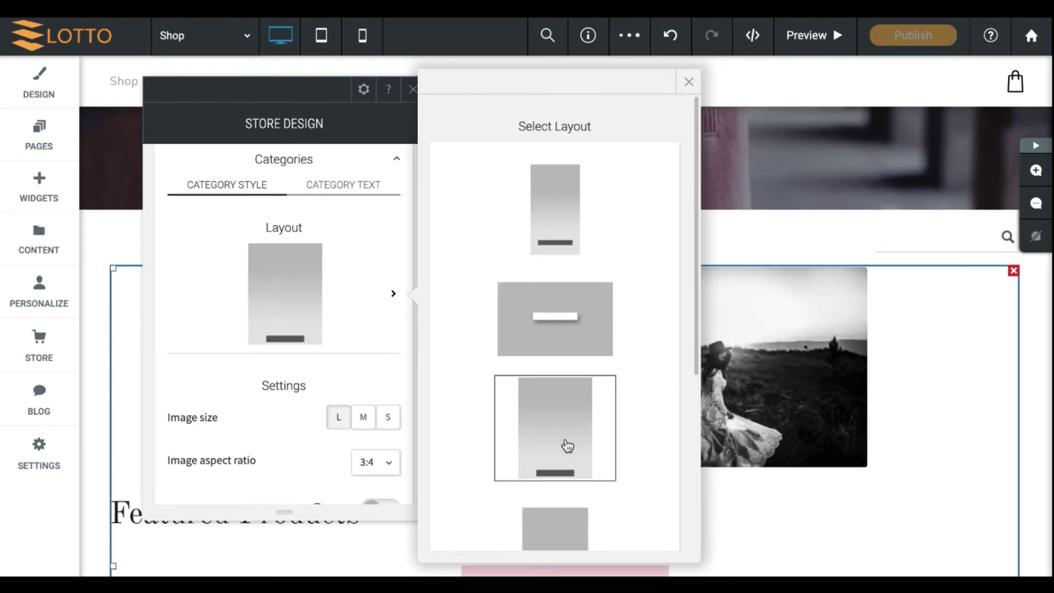
{"action": "left_click", "coordinate": [556, 525]}
Close and reopen Store Design, collapsing Categories and expanding the General settings.
{"action": "left_click", "coordinate": [409, 90]}
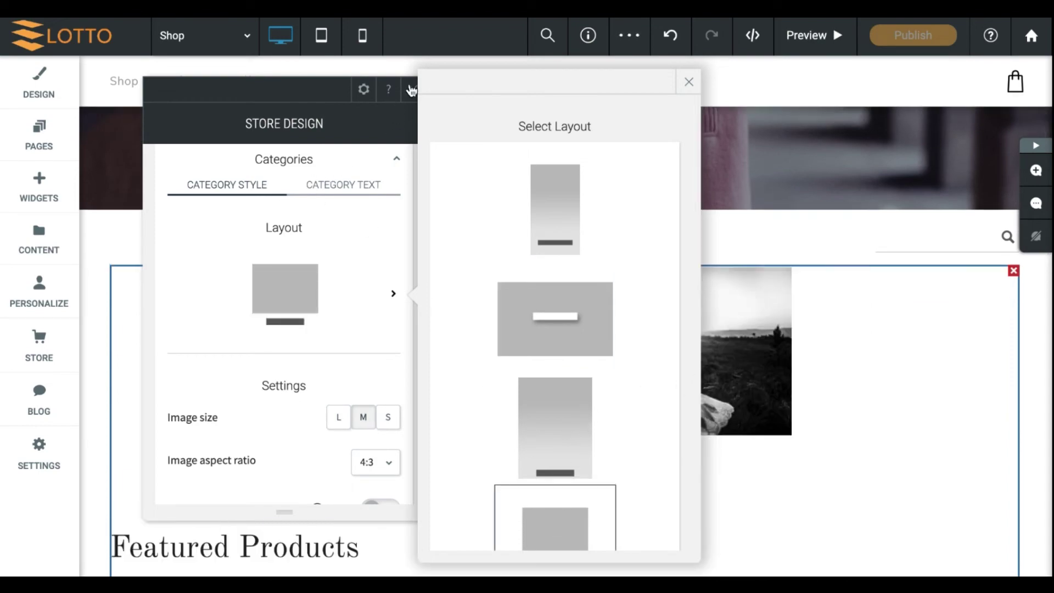
{"action": "scroll", "coordinate": [527, 427], "scroll_direction": "down", "scroll_amount": 5}
{"action": "scroll", "coordinate": [527, 427], "scroll_direction": "down", "scroll_amount": 3}
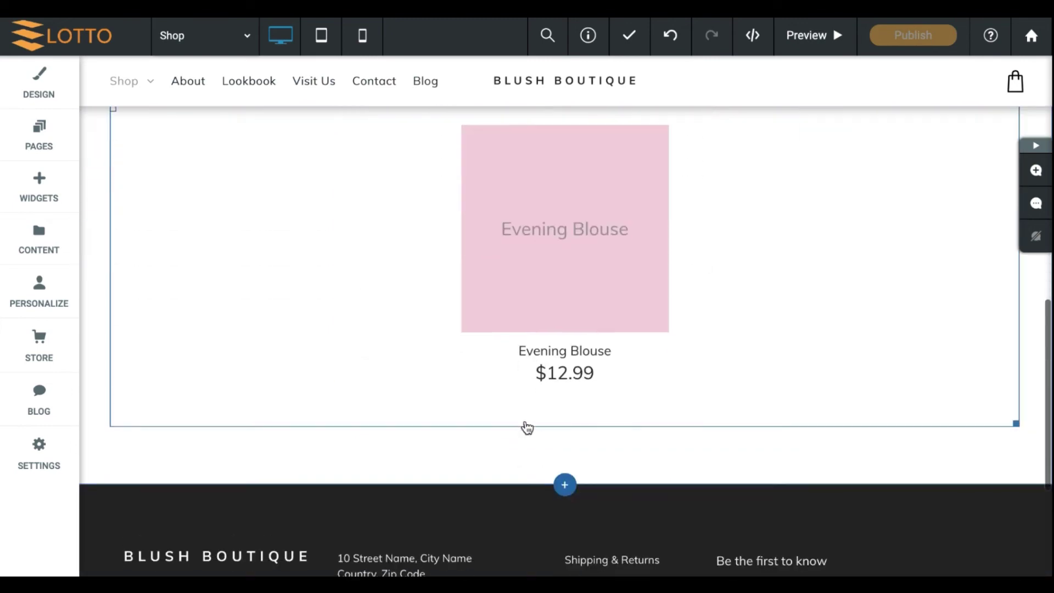
{"action": "scroll", "coordinate": [527, 425], "scroll_direction": "up", "scroll_amount": 7}
{"action": "left_click", "coordinate": [898, 277]}
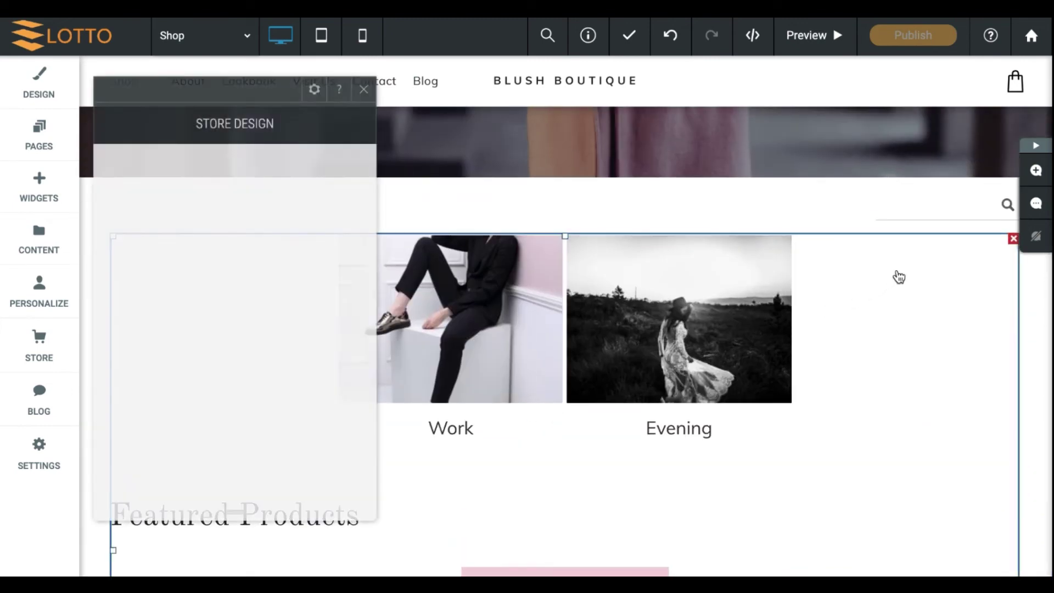
{"action": "scroll", "coordinate": [301, 270], "scroll_direction": "down", "scroll_amount": 1}
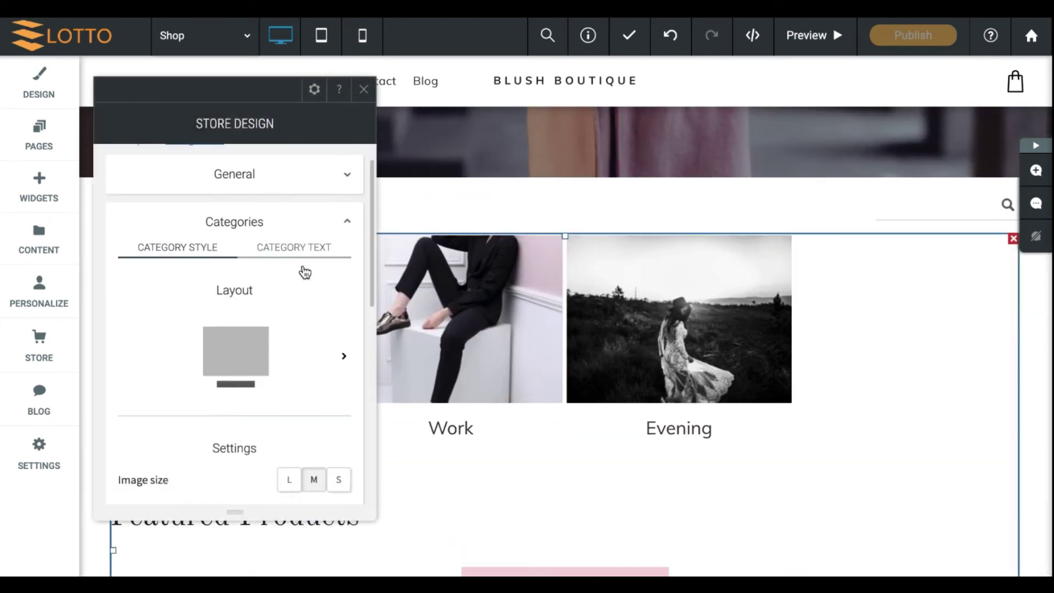
{"action": "scroll", "coordinate": [313, 266], "scroll_direction": "up", "scroll_amount": 1}
{"action": "left_click", "coordinate": [328, 257]}
{"action": "left_click", "coordinate": [324, 213]}
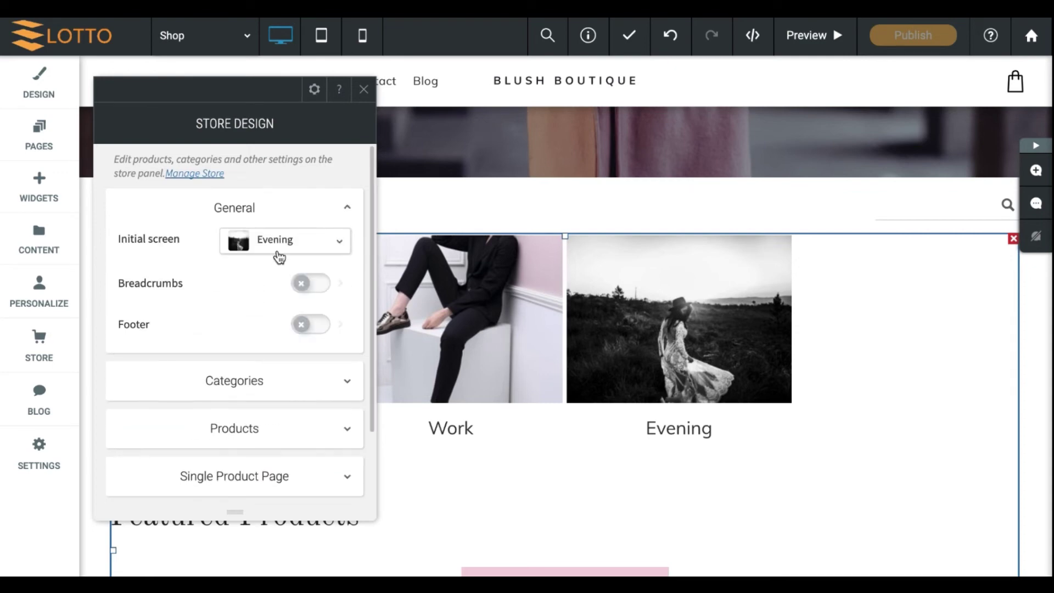
Make the store open on the Evening category and expand the Products settings.
{"action": "left_click", "coordinate": [281, 255]}
{"action": "scroll", "coordinate": [280, 373], "scroll_direction": "down", "scroll_amount": 3}
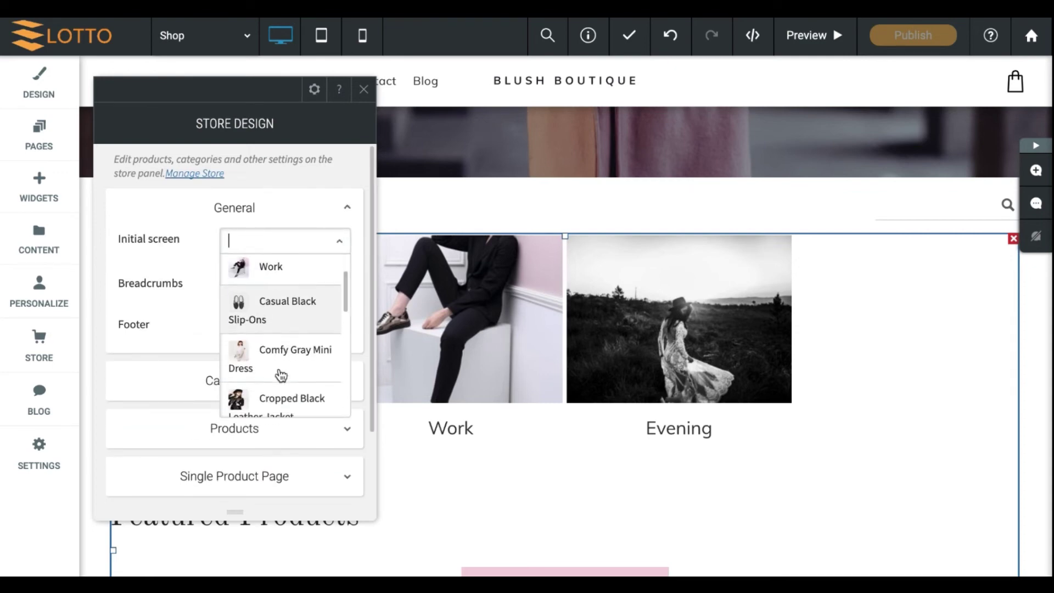
{"action": "scroll", "coordinate": [289, 340], "scroll_direction": "down", "scroll_amount": 3}
{"action": "scroll", "coordinate": [293, 340], "scroll_direction": "up", "scroll_amount": 6}
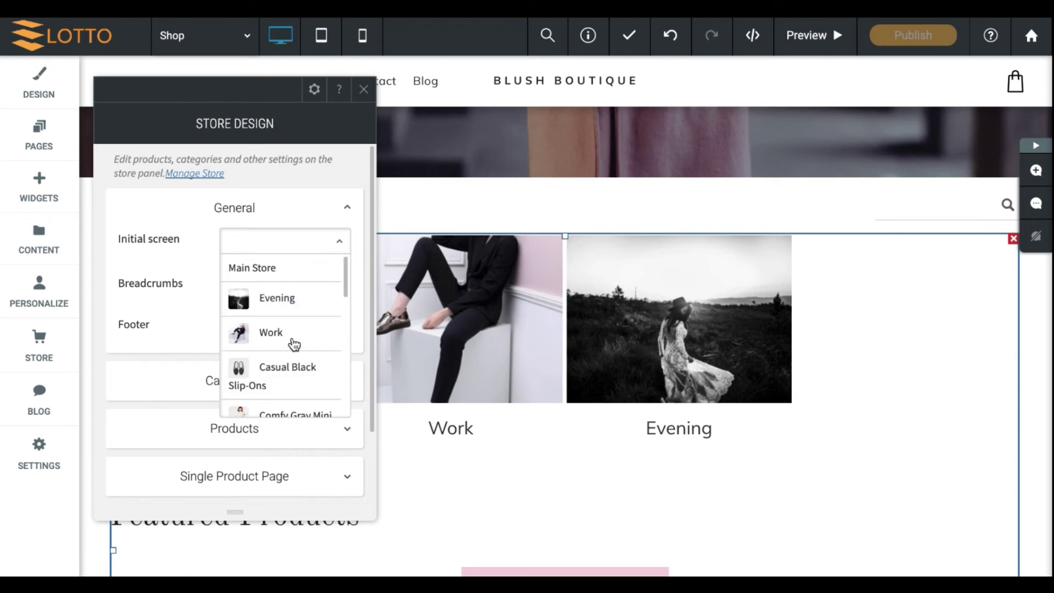
{"action": "left_click", "coordinate": [270, 299]}
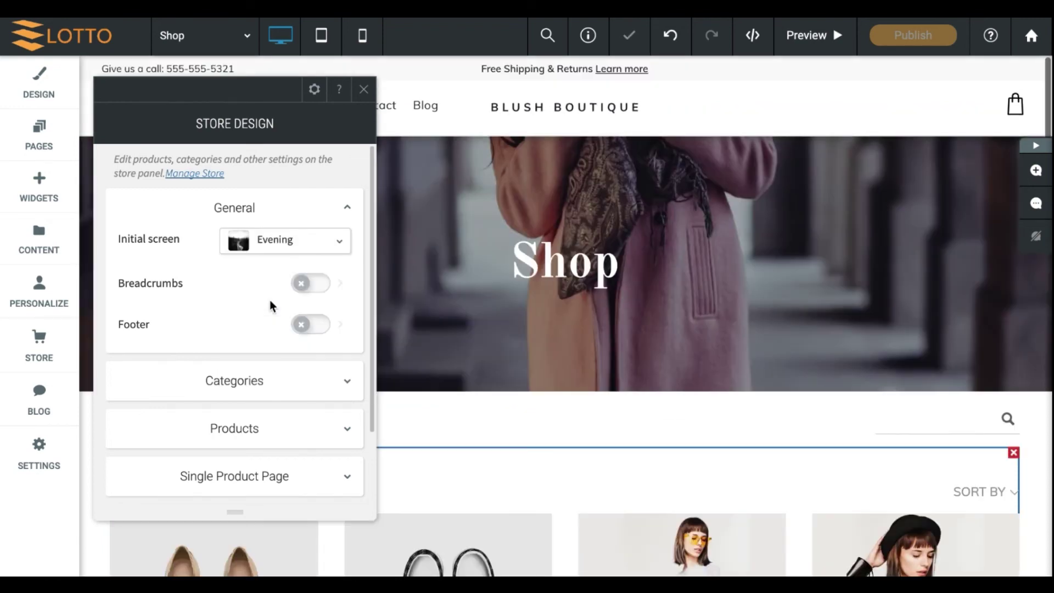
{"action": "scroll", "coordinate": [240, 368], "scroll_direction": "down", "scroll_amount": 2}
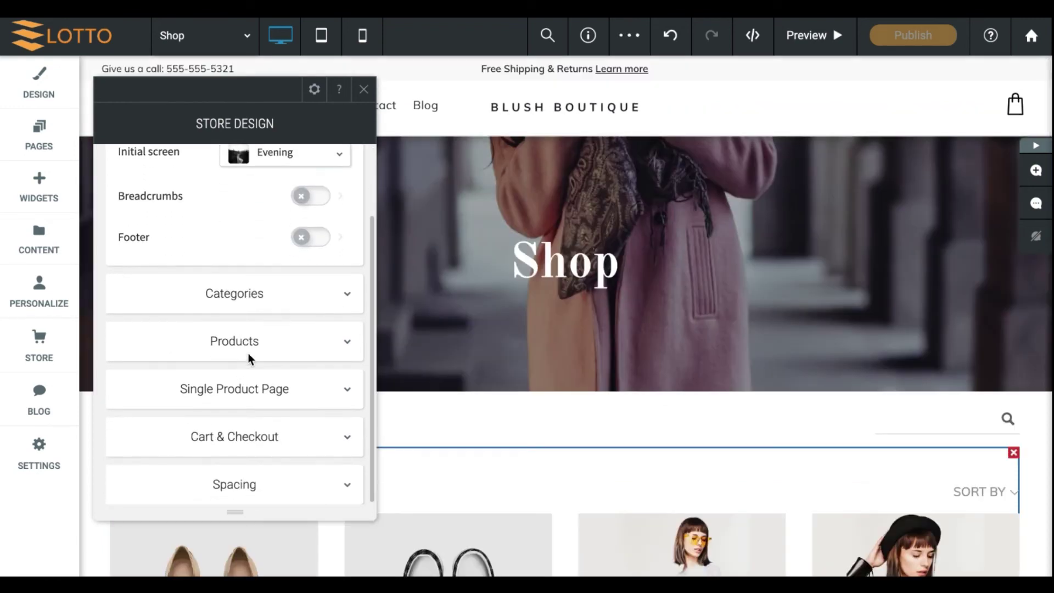
{"action": "left_click", "coordinate": [251, 342]}
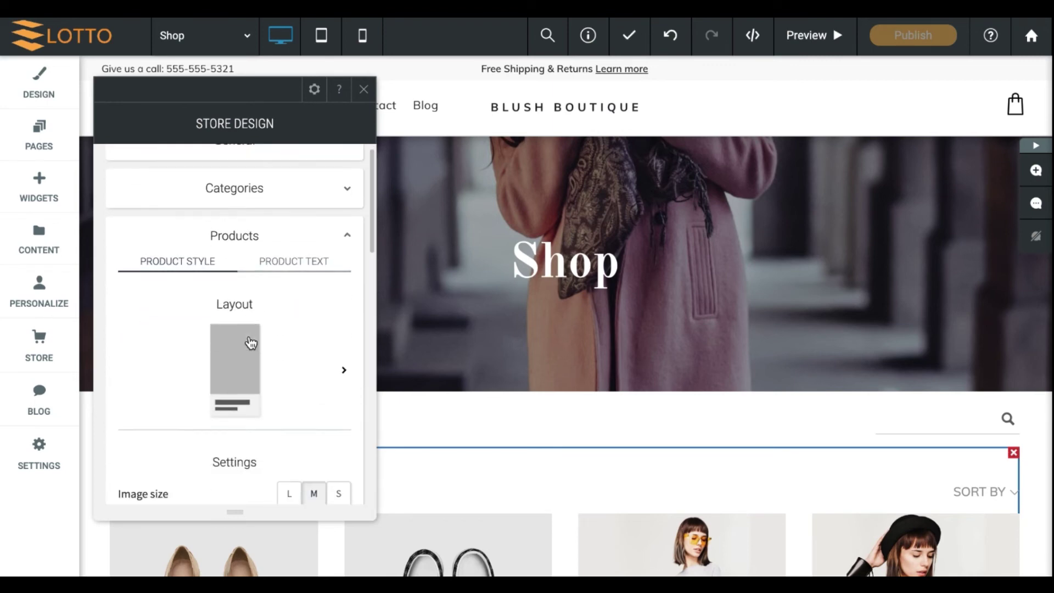
{"action": "scroll", "coordinate": [528, 408], "scroll_direction": "down", "scroll_amount": 5}
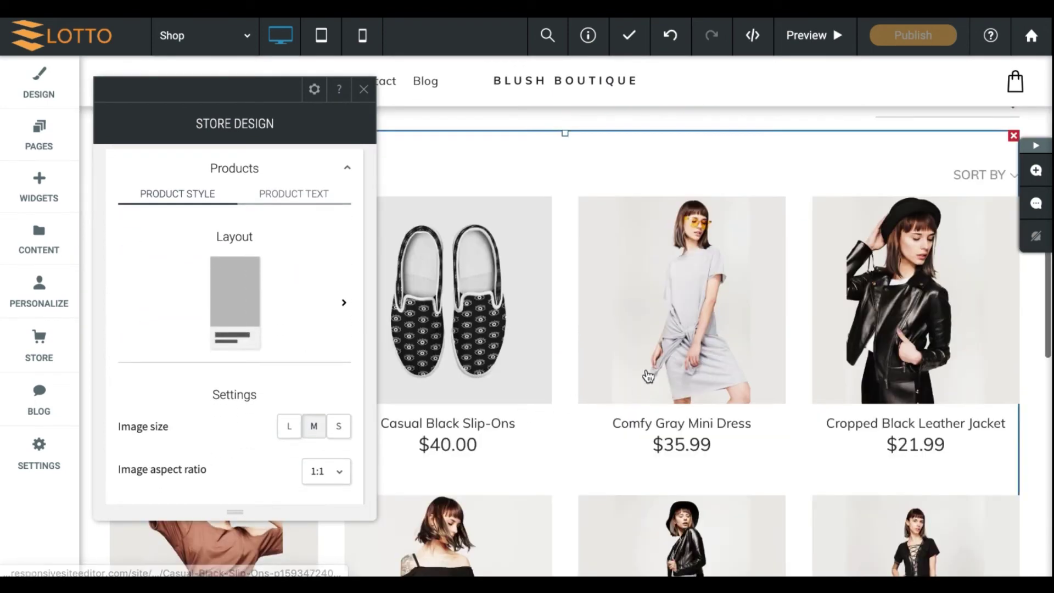
Try several product layouts and settle on the wide-image card layout.
{"action": "left_click", "coordinate": [343, 303]}
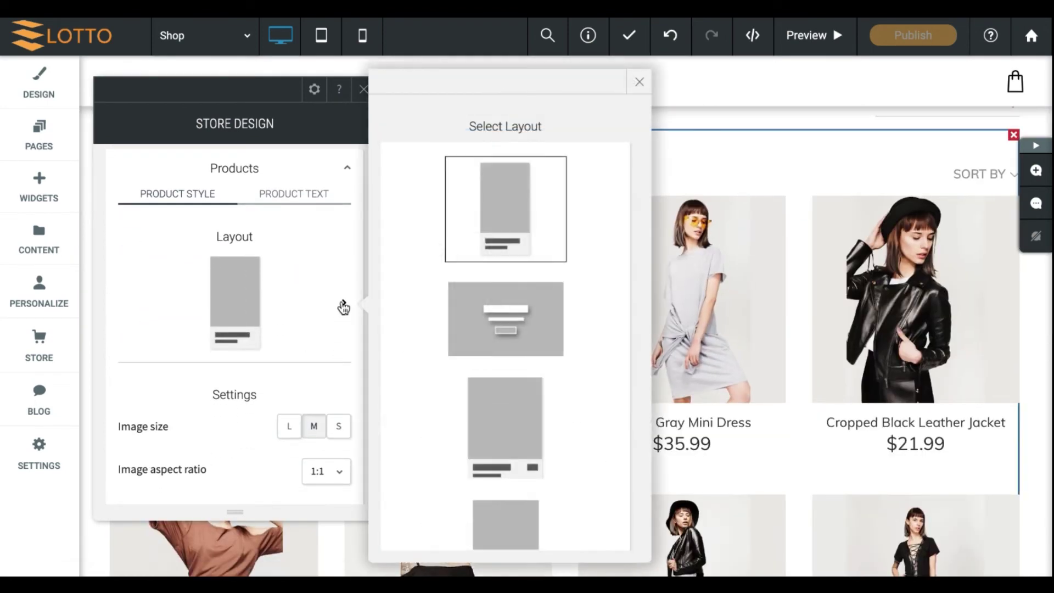
{"action": "left_click", "coordinate": [478, 301]}
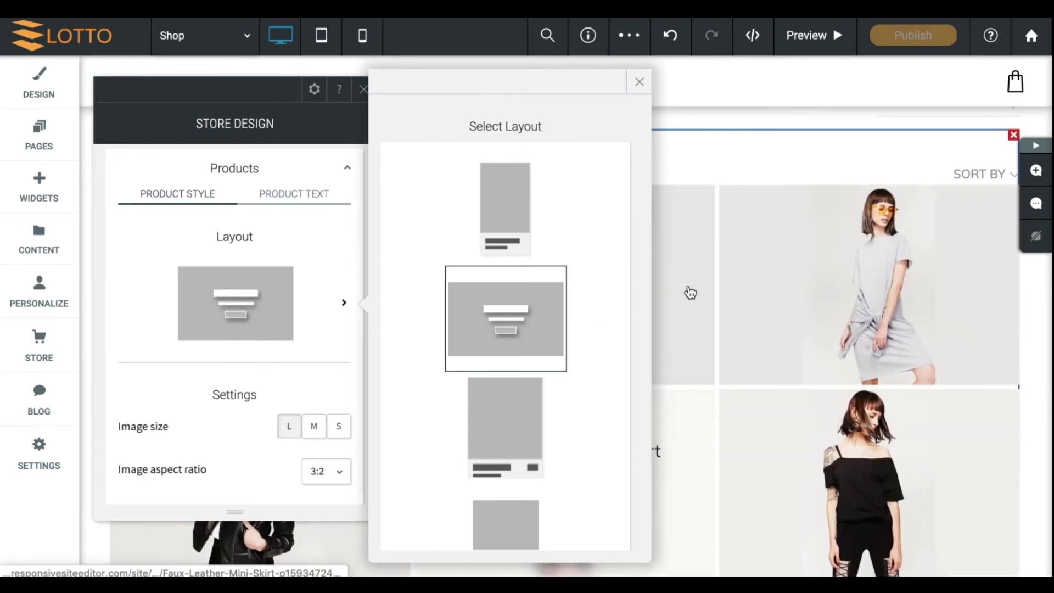
{"action": "scroll", "coordinate": [690, 293], "scroll_direction": "down", "scroll_amount": 6}
{"action": "scroll", "coordinate": [705, 268], "scroll_direction": "up", "scroll_amount": 4}
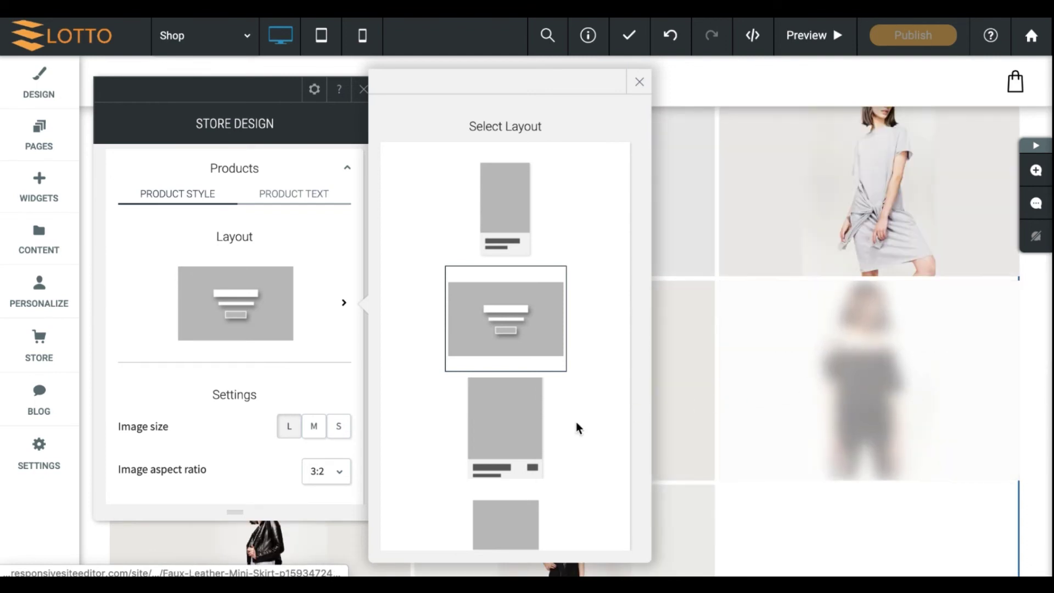
{"action": "left_click", "coordinate": [516, 423]}
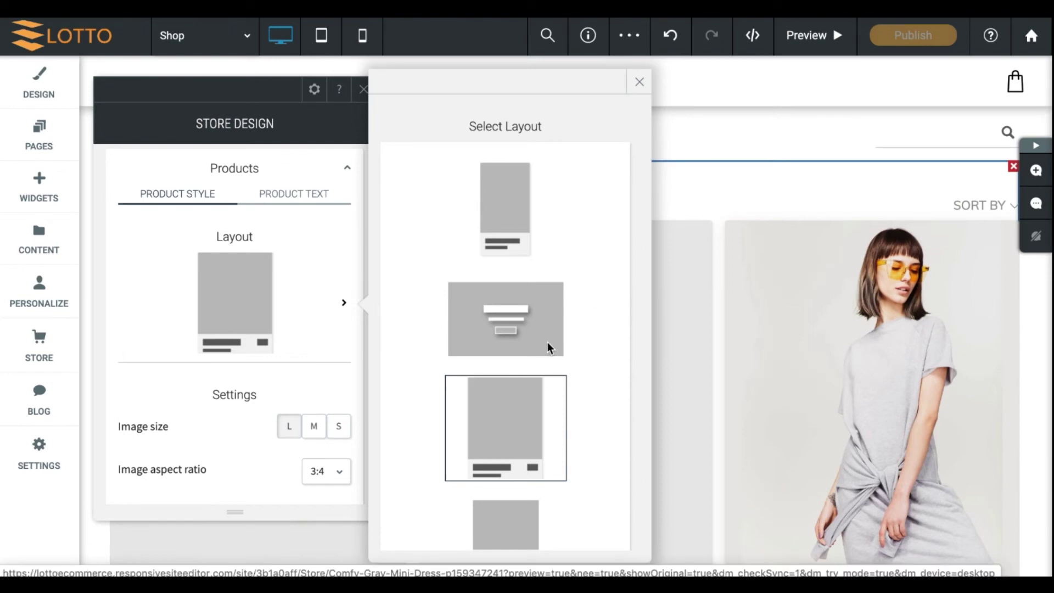
{"action": "left_click", "coordinate": [519, 232]}
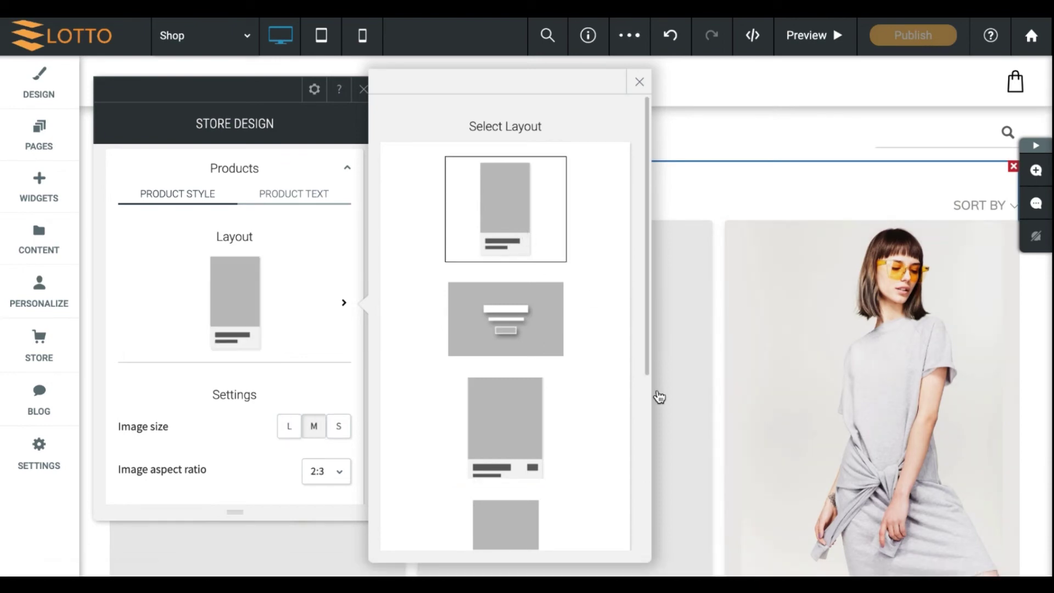
{"action": "scroll", "coordinate": [554, 413], "scroll_direction": "down", "scroll_amount": 4}
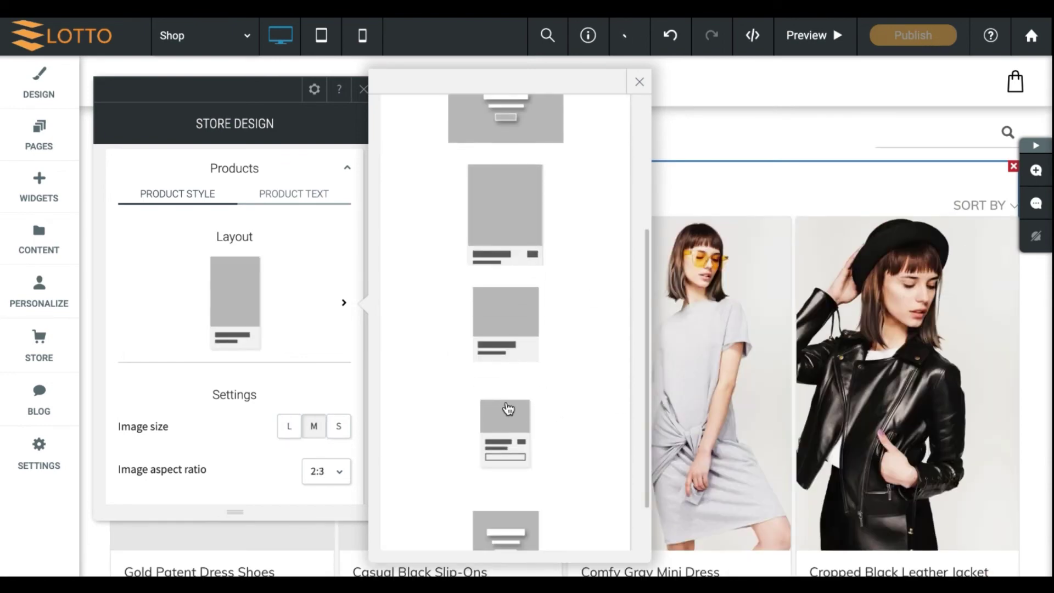
{"action": "left_click", "coordinate": [508, 408]}
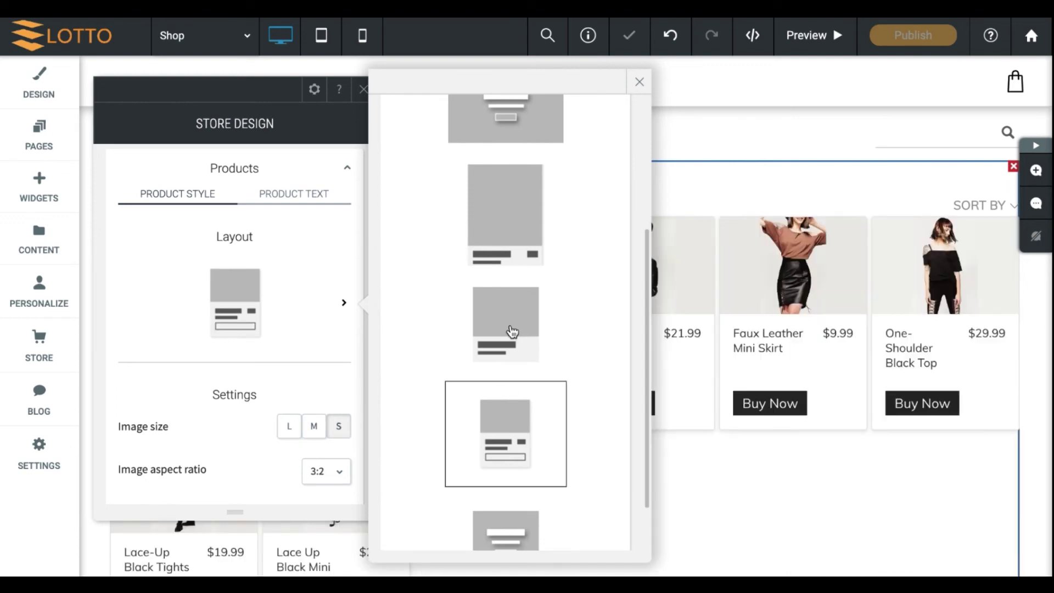
{"action": "left_click", "coordinate": [512, 330]}
Set the product image size to M after briefly trying L.
{"action": "scroll", "coordinate": [512, 331], "scroll_direction": "down", "scroll_amount": 1}
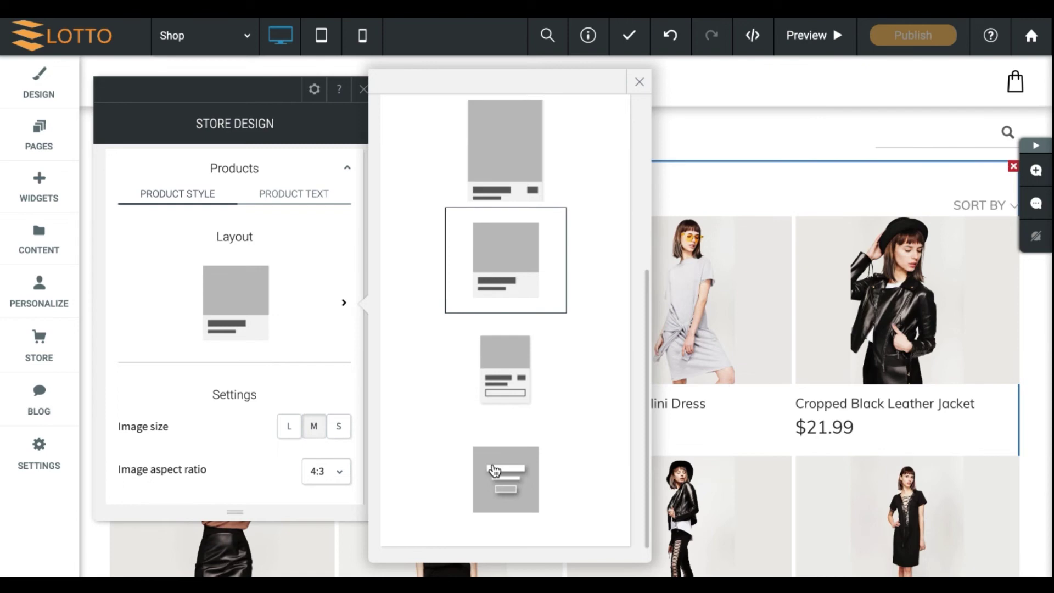
{"action": "left_click", "coordinate": [286, 431]}
{"action": "left_click", "coordinate": [315, 428]}
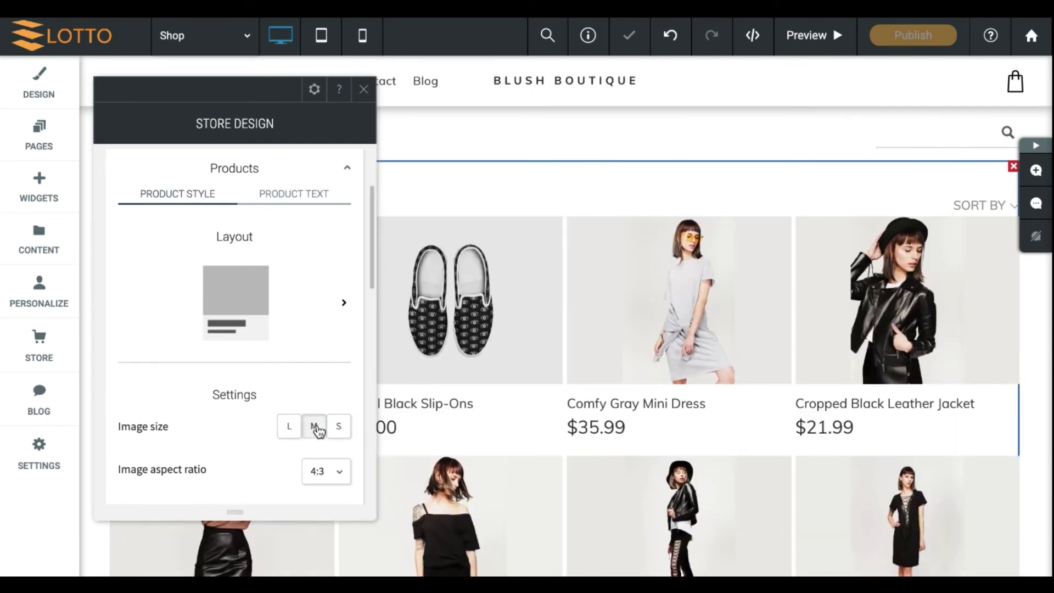
Set the product image aspect ratio to 3:2.
{"action": "scroll", "coordinate": [281, 443], "scroll_direction": "down", "scroll_amount": 2}
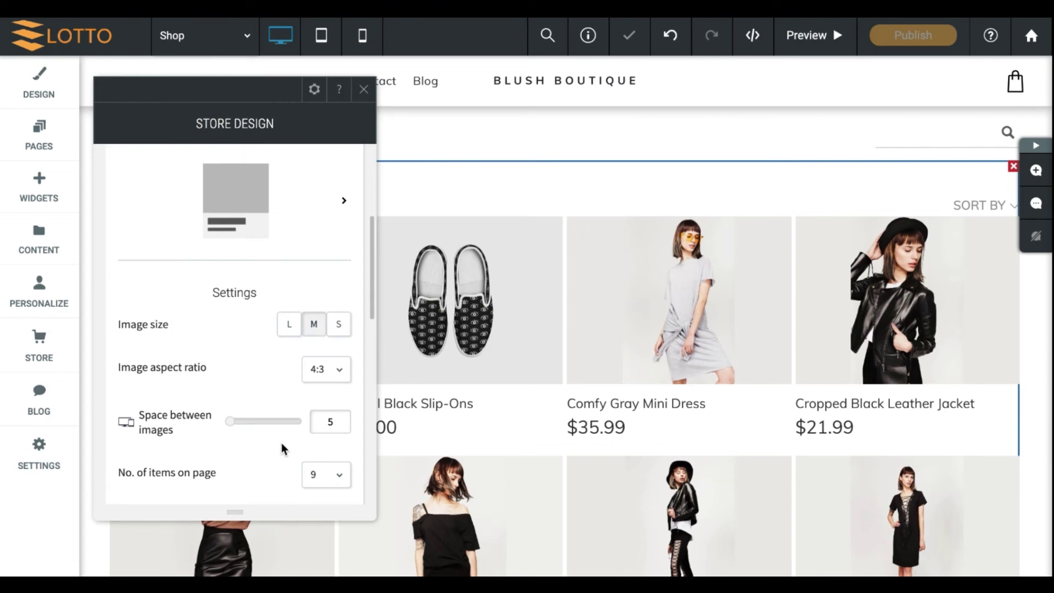
{"action": "left_click", "coordinate": [321, 377]}
{"action": "scroll", "coordinate": [321, 483], "scroll_direction": "down", "scroll_amount": 1}
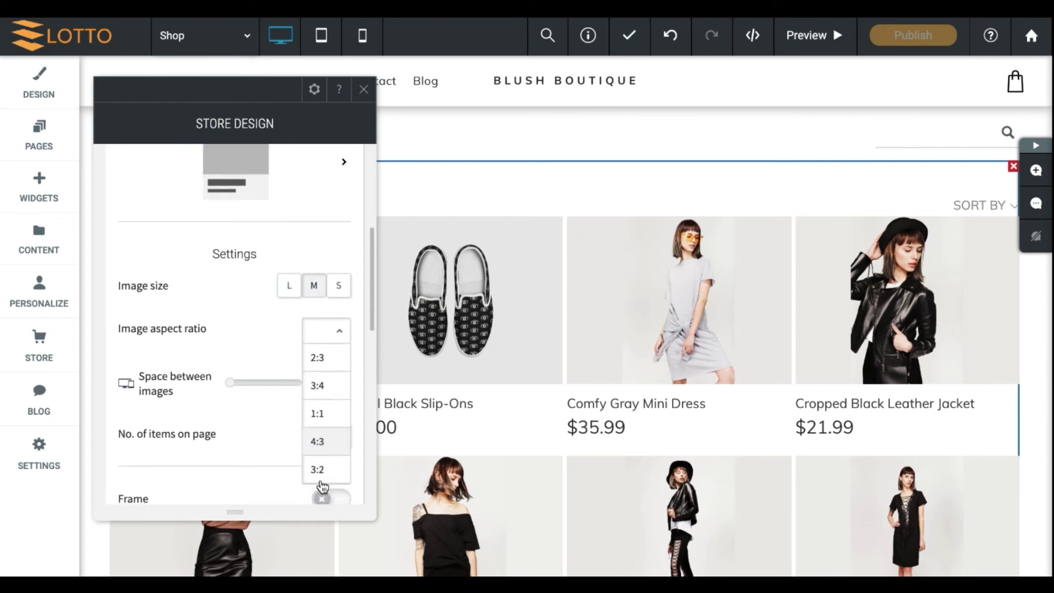
{"action": "left_click", "coordinate": [323, 471]}
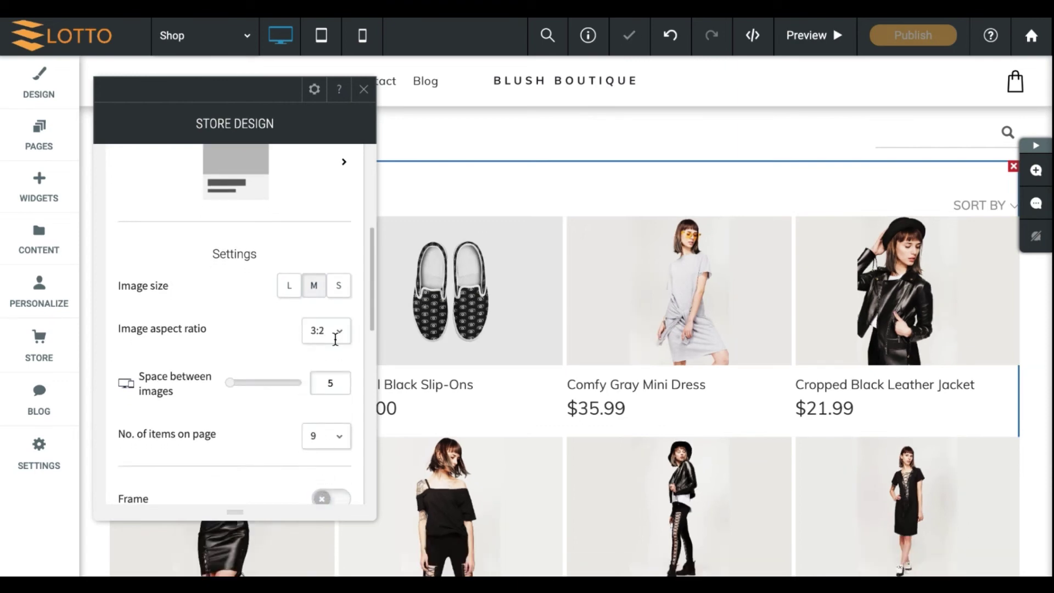
Keep 9 items per page and move down to the Title options.
{"action": "scroll", "coordinate": [269, 410], "scroll_direction": "down", "scroll_amount": 4}
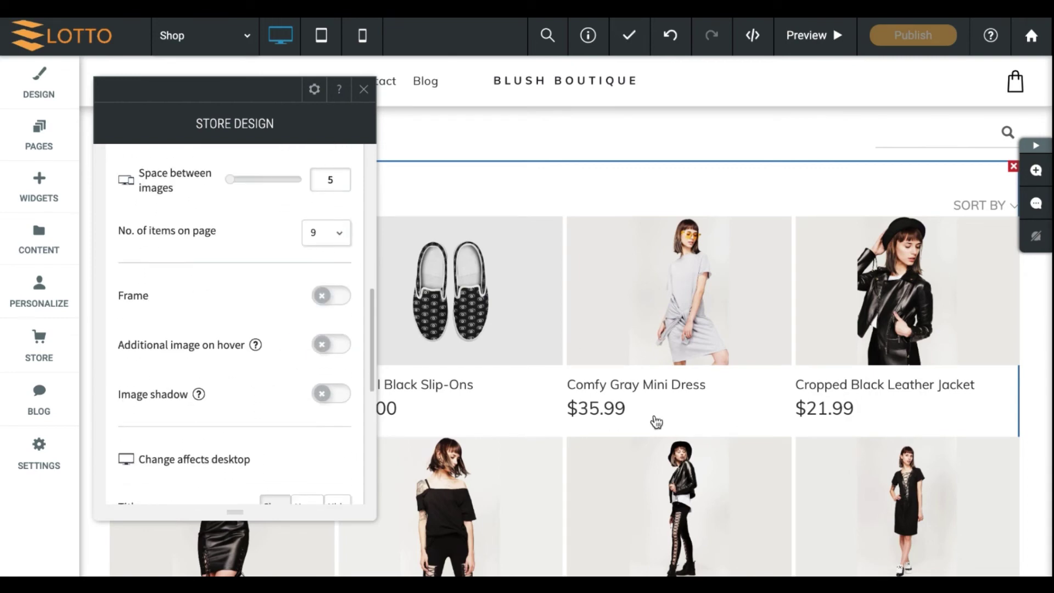
{"action": "scroll", "coordinate": [660, 430], "scroll_direction": "down", "scroll_amount": 5}
{"action": "scroll", "coordinate": [660, 430], "scroll_direction": "up", "scroll_amount": 4}
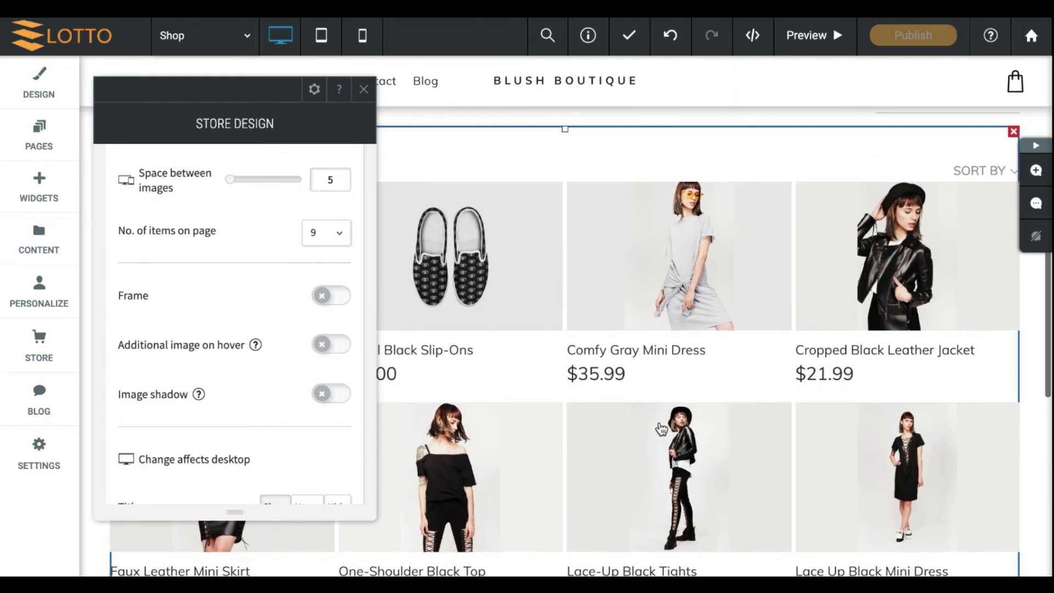
{"action": "scroll", "coordinate": [660, 428], "scroll_direction": "down", "scroll_amount": 1}
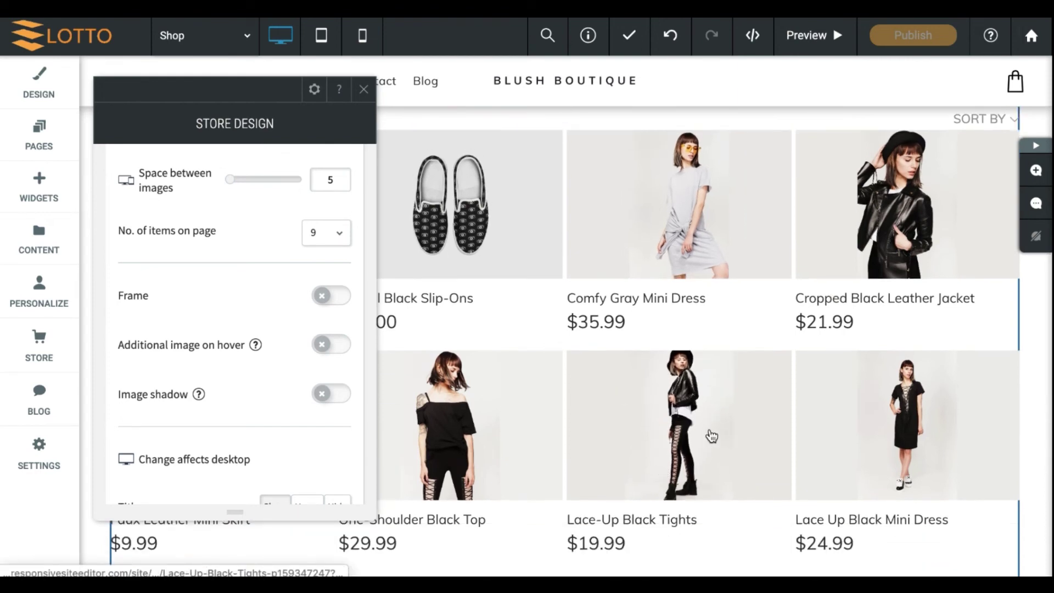
{"action": "scroll", "coordinate": [711, 437], "scroll_direction": "up", "scroll_amount": 1}
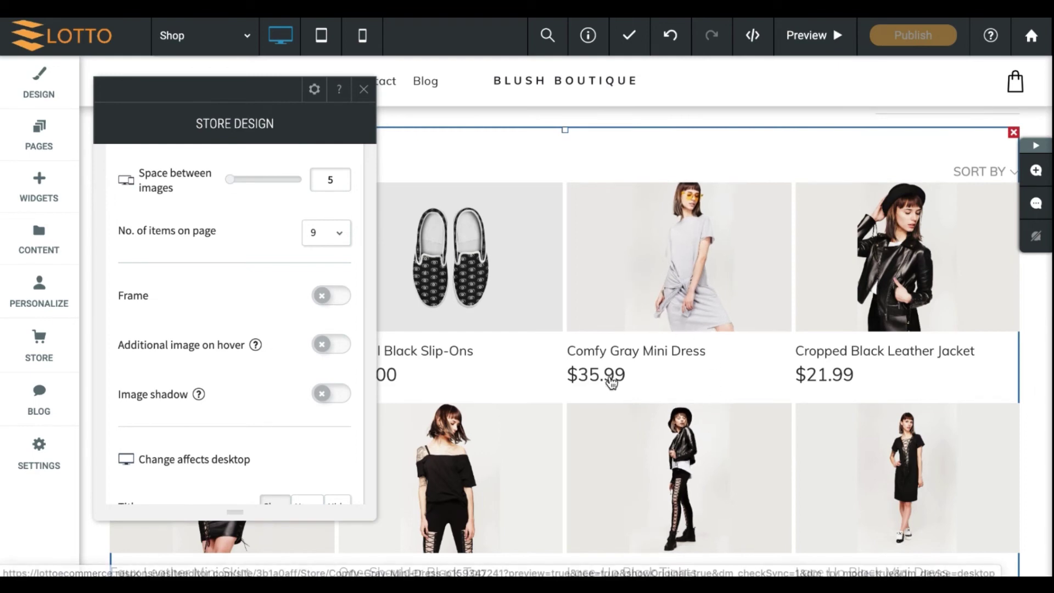
{"action": "scroll", "coordinate": [611, 378], "scroll_direction": "down", "scroll_amount": 3}
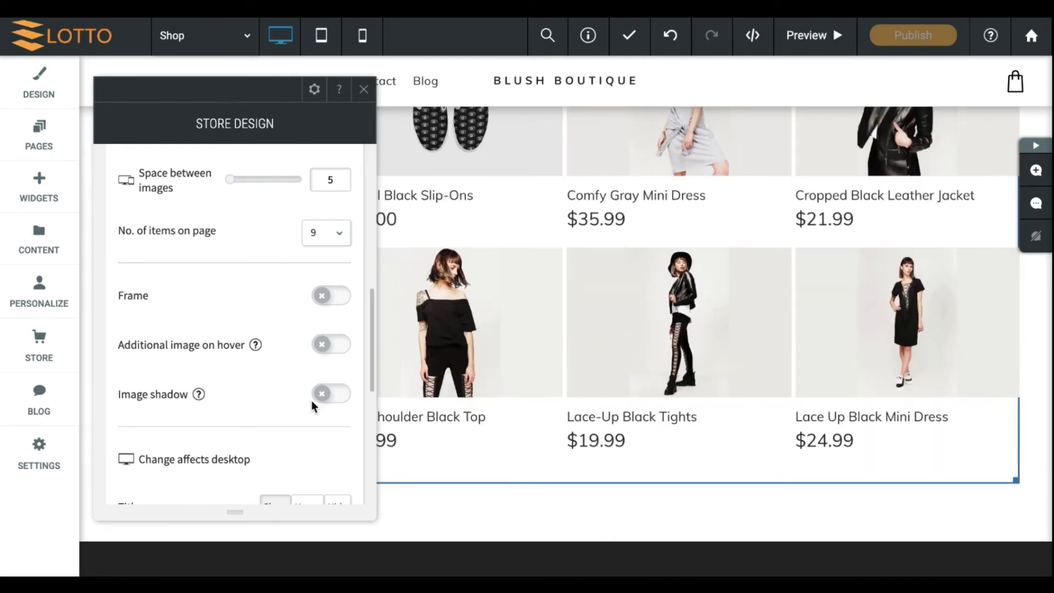
{"action": "left_click", "coordinate": [340, 237]}
{"action": "scroll", "coordinate": [324, 362], "scroll_direction": "down", "scroll_amount": 1}
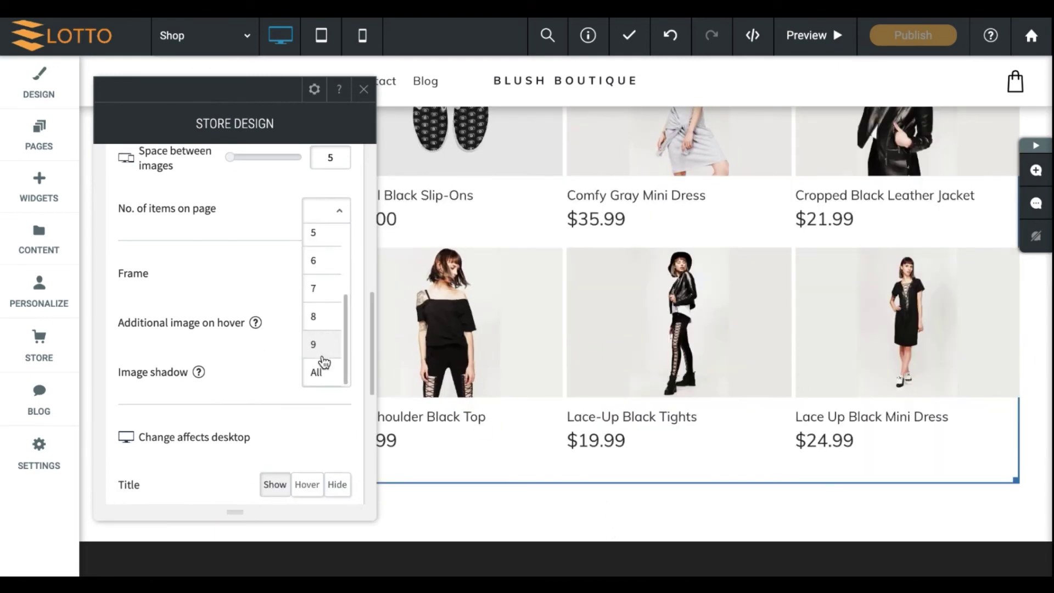
{"action": "left_click", "coordinate": [322, 373]}
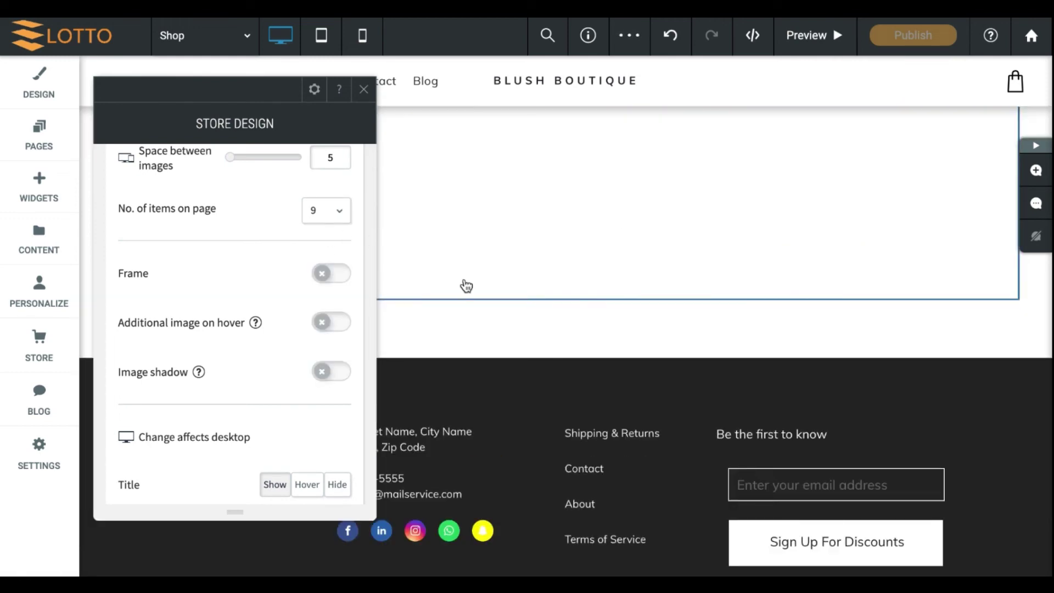
{"action": "scroll", "coordinate": [465, 284], "scroll_direction": "down", "scroll_amount": 7}
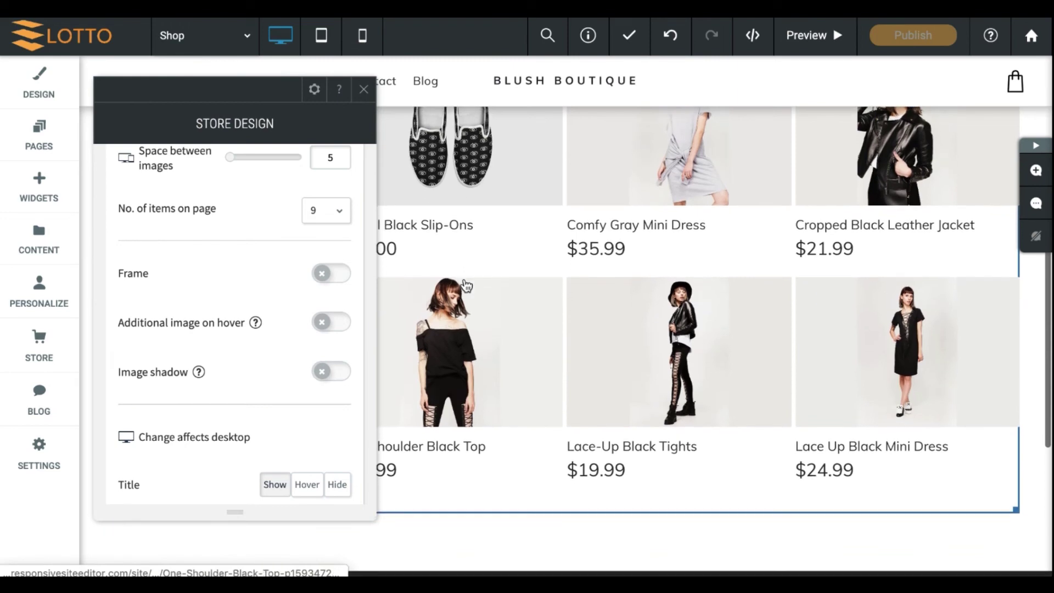
{"action": "scroll", "coordinate": [255, 333], "scroll_direction": "down", "scroll_amount": 5}
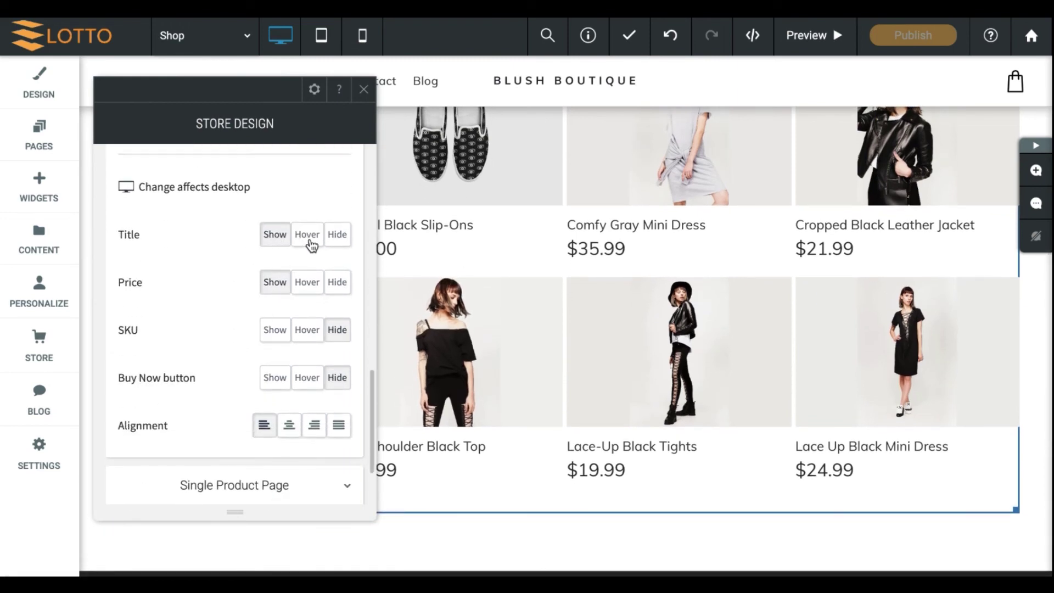
{"action": "left_click", "coordinate": [307, 234]}
{"action": "mouse_move", "coordinate": [448, 339]}
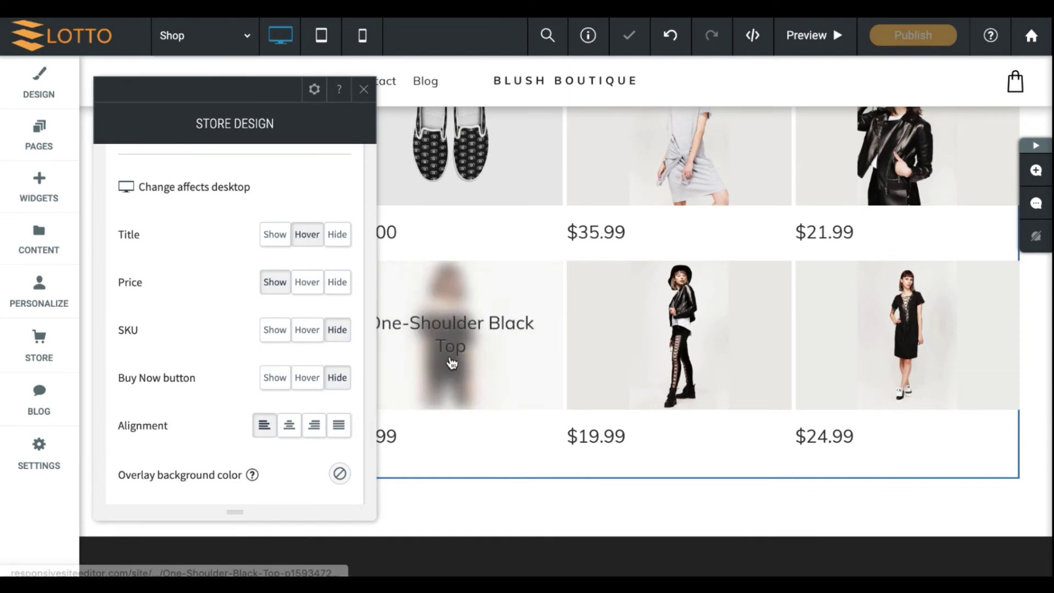
{"action": "left_click", "coordinate": [337, 236]}
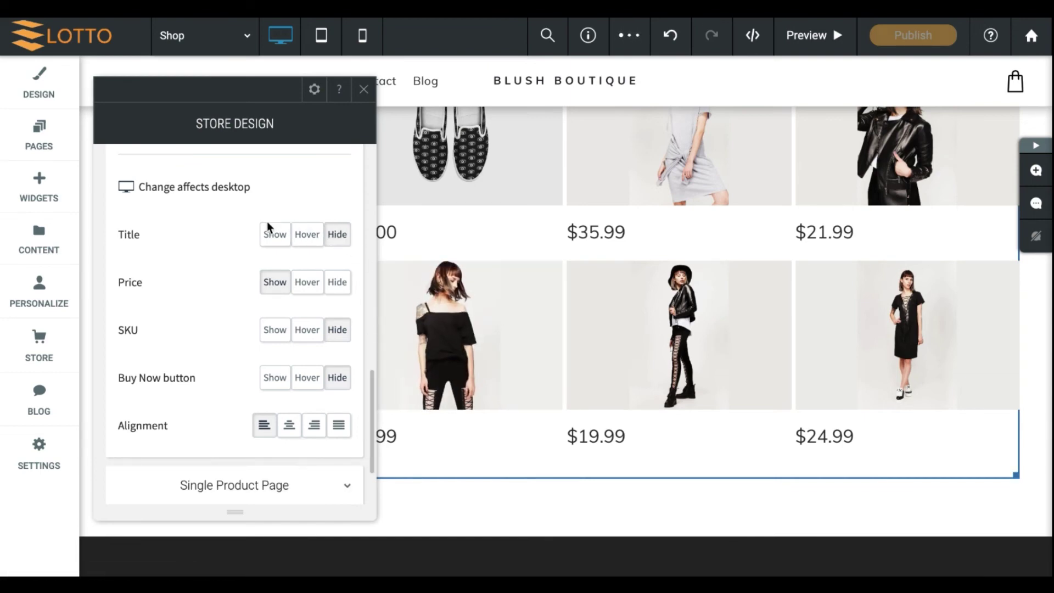
{"action": "left_click", "coordinate": [273, 234]}
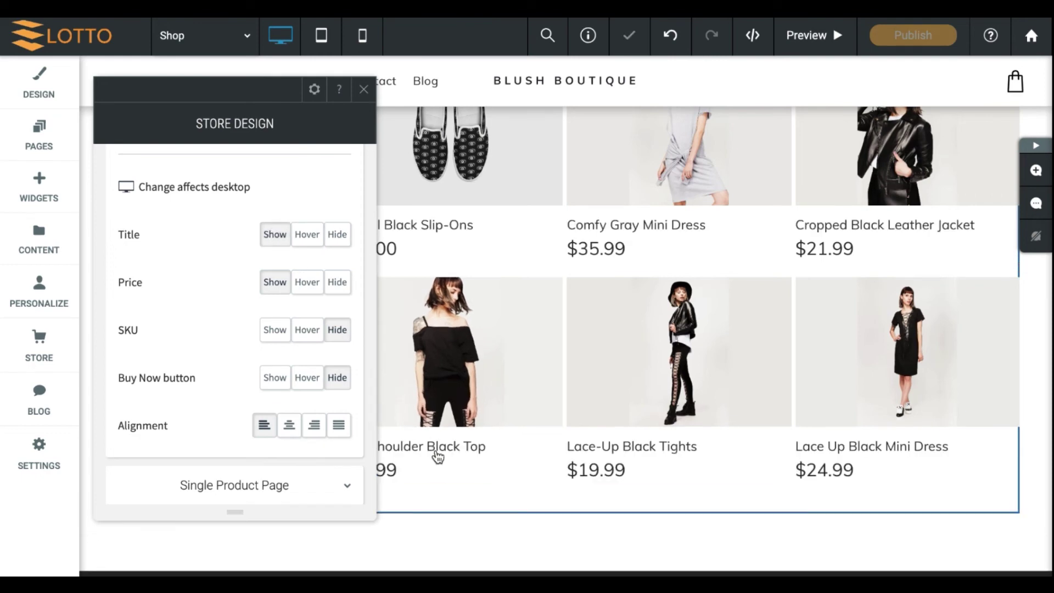
{"action": "scroll", "coordinate": [226, 413], "scroll_direction": "down", "scroll_amount": 3}
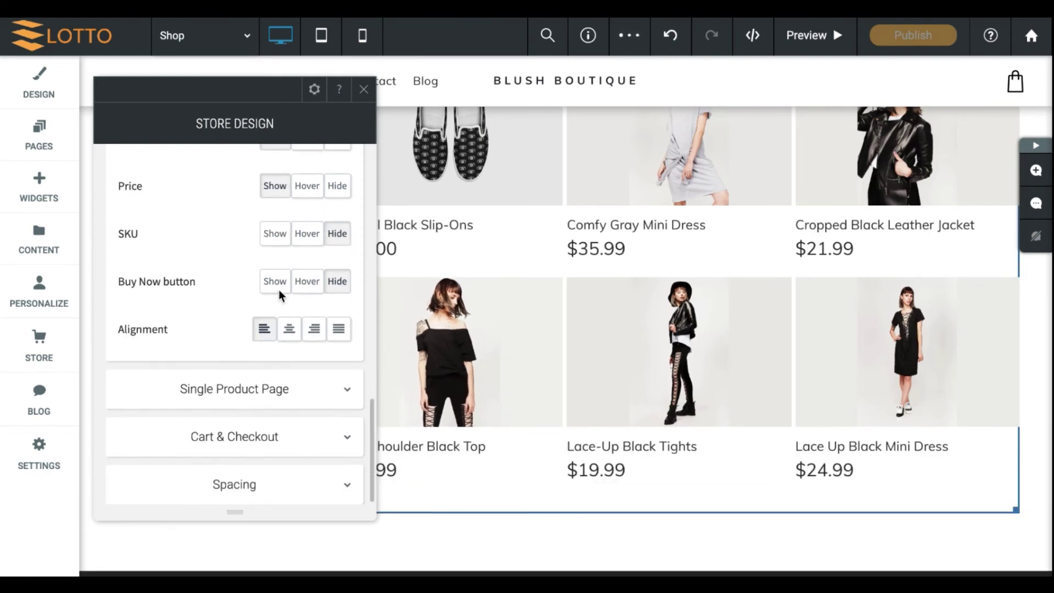
{"action": "left_click", "coordinate": [272, 282]}
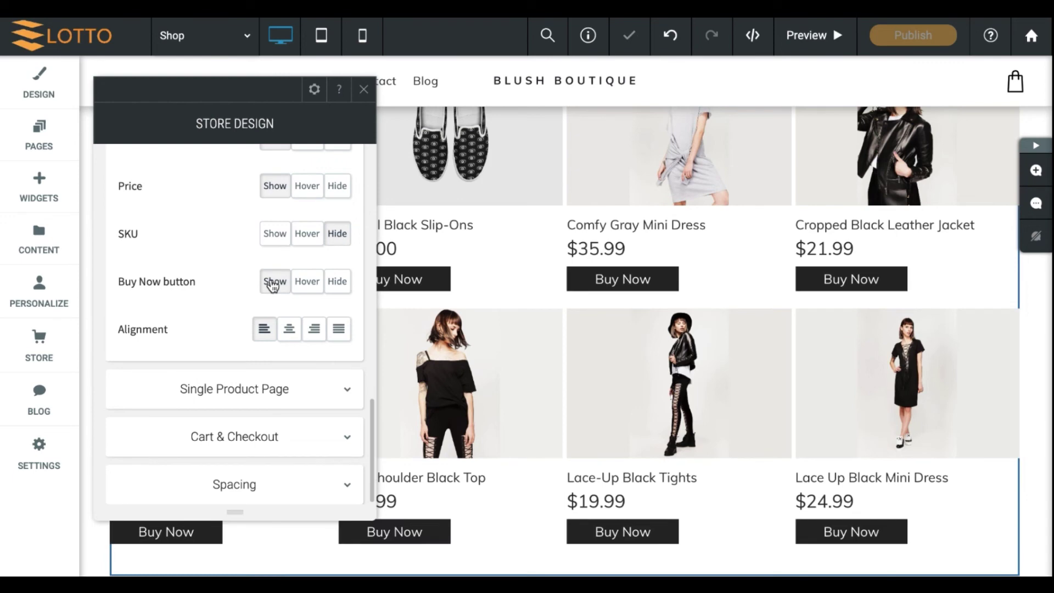
{"action": "left_click", "coordinate": [309, 284]}
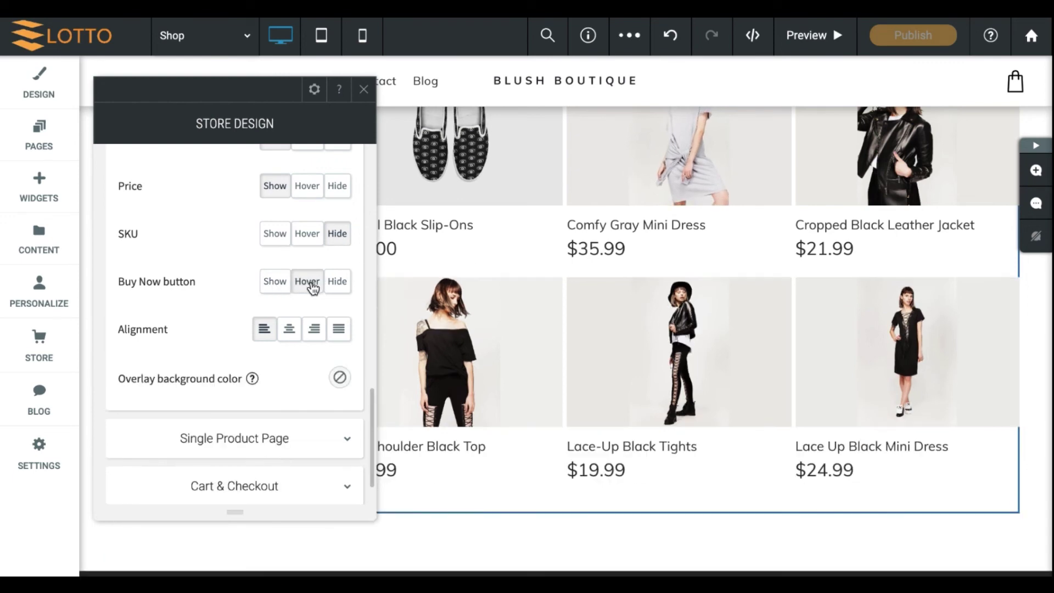
{"action": "mouse_move", "coordinate": [450, 346]}
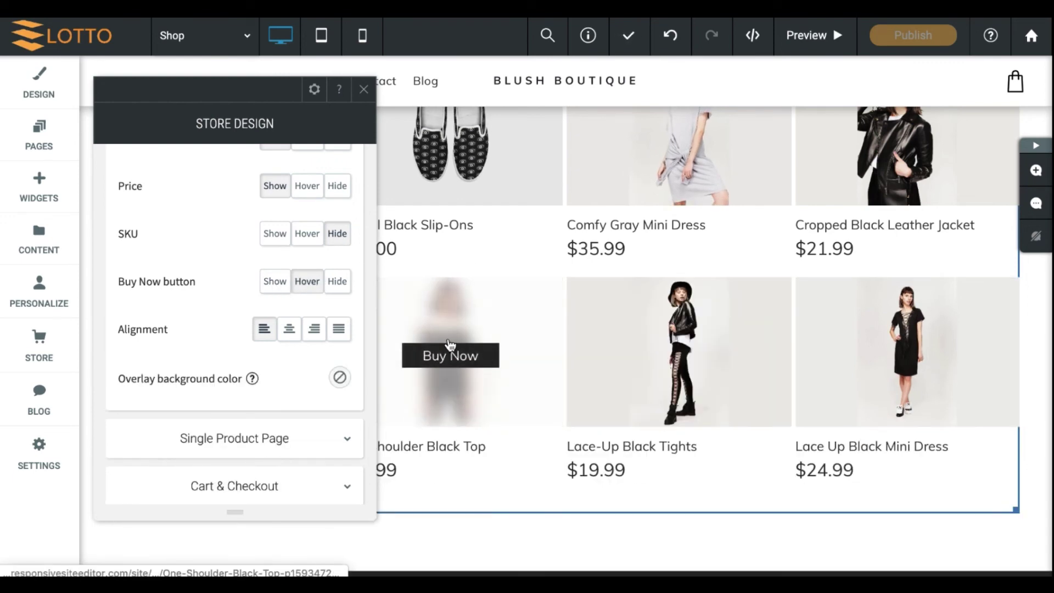
{"action": "left_click", "coordinate": [337, 281]}
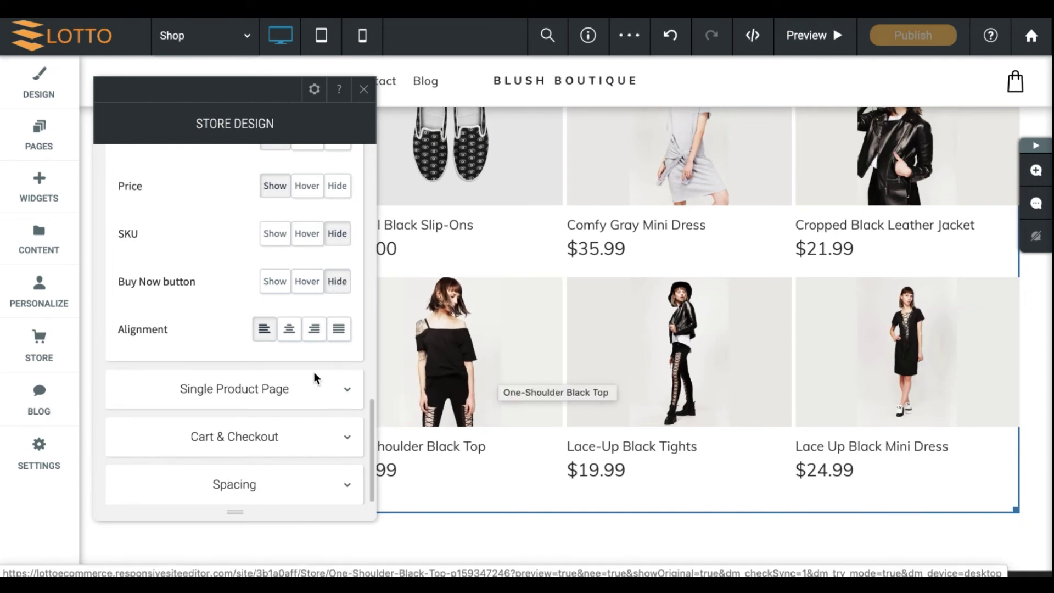
Preview the Shopping cart and Checkout view via Cart & Checkout, then close Store Design.
{"action": "left_click", "coordinate": [296, 451]}
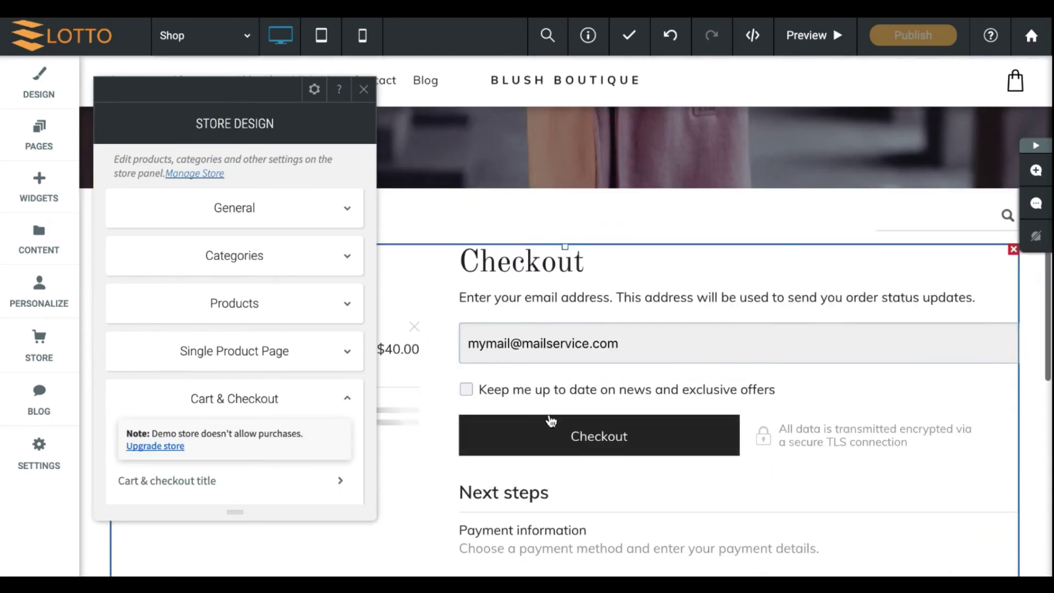
{"action": "scroll", "coordinate": [551, 421], "scroll_direction": "down", "scroll_amount": 2}
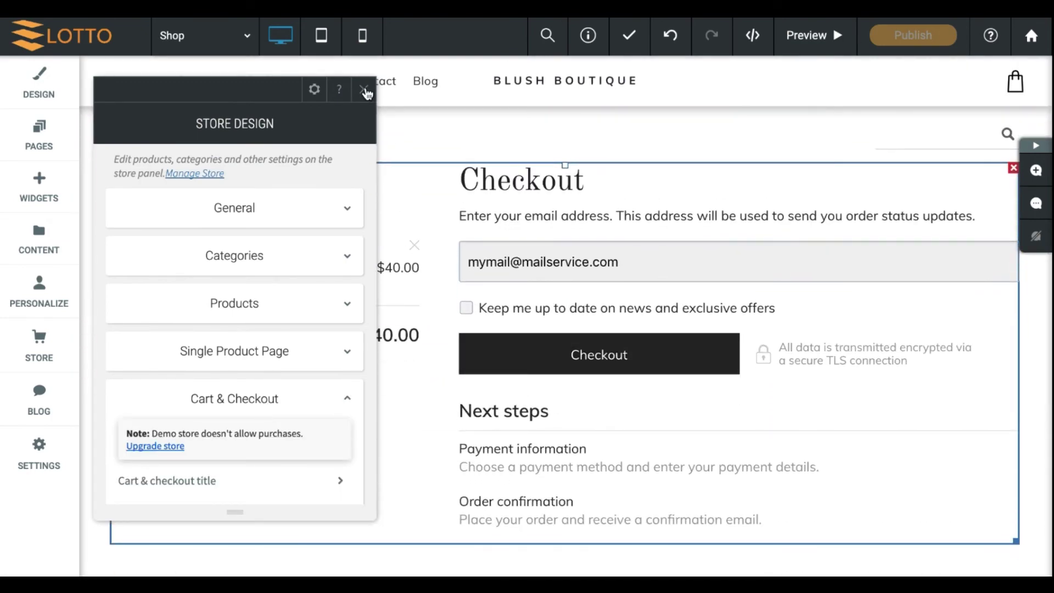
{"action": "left_click", "coordinate": [364, 91]}
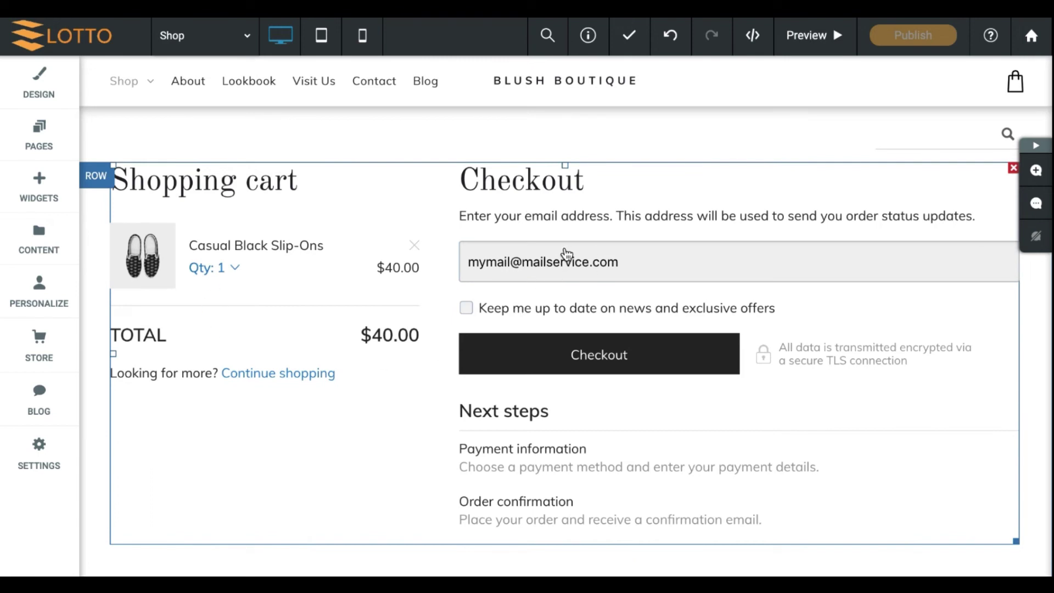
Reopen Store Design from the checkout preview and close it again.
{"action": "scroll", "coordinate": [588, 406], "scroll_direction": "down", "scroll_amount": 2}
{"action": "left_click", "coordinate": [585, 262]}
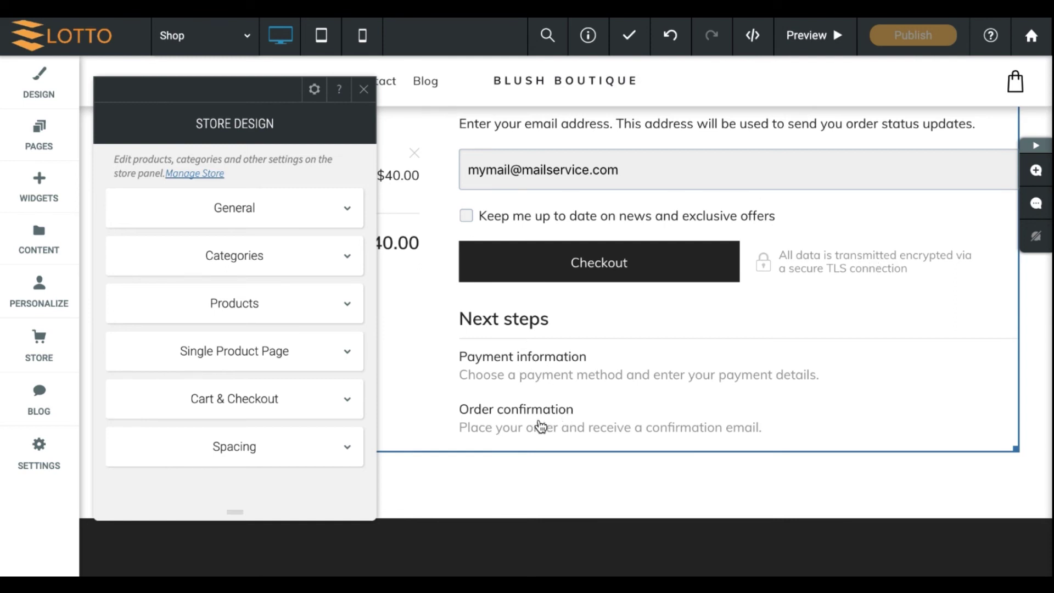
{"action": "left_click", "coordinate": [362, 90]}
{"action": "scroll", "coordinate": [411, 340], "scroll_direction": "up", "scroll_amount": 2}
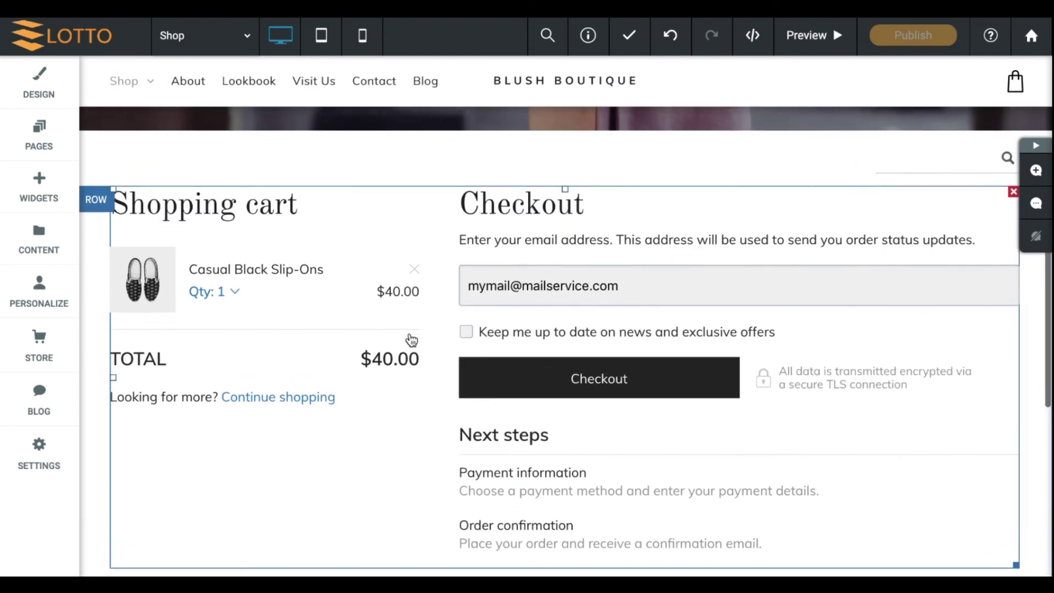
{"action": "scroll", "coordinate": [411, 340], "scroll_direction": "down", "scroll_amount": 1}
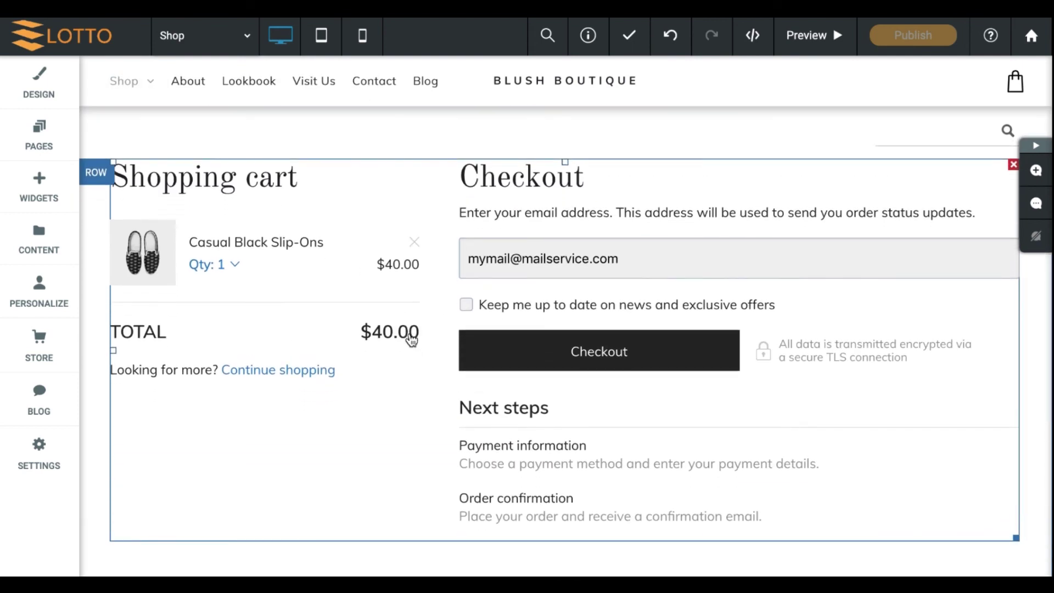
{"action": "scroll", "coordinate": [464, 129], "scroll_direction": "up", "scroll_amount": 5}
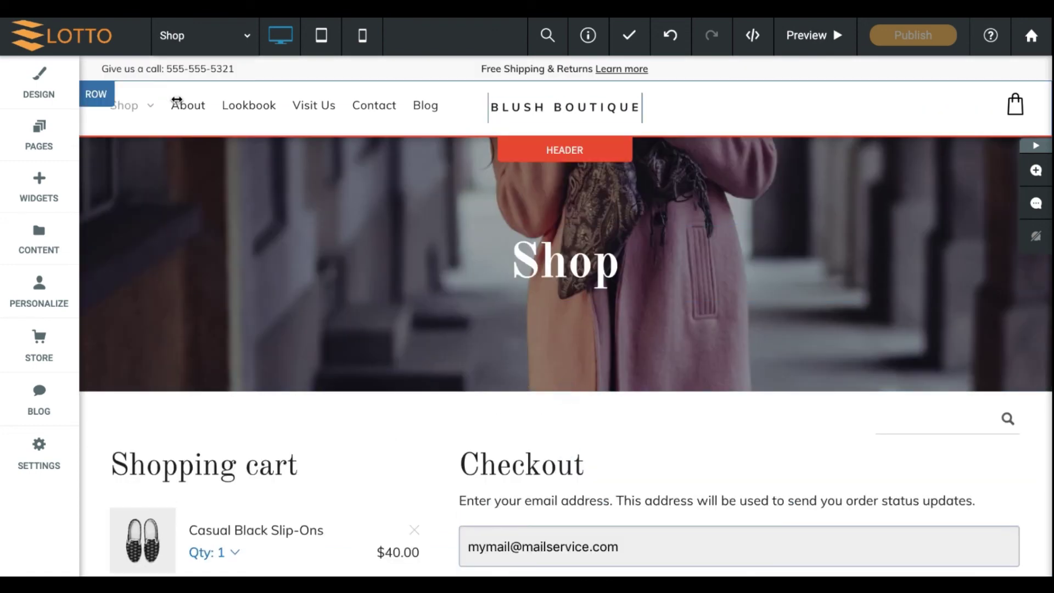
{"action": "scroll", "coordinate": [467, 481], "scroll_direction": "down", "scroll_amount": 3}
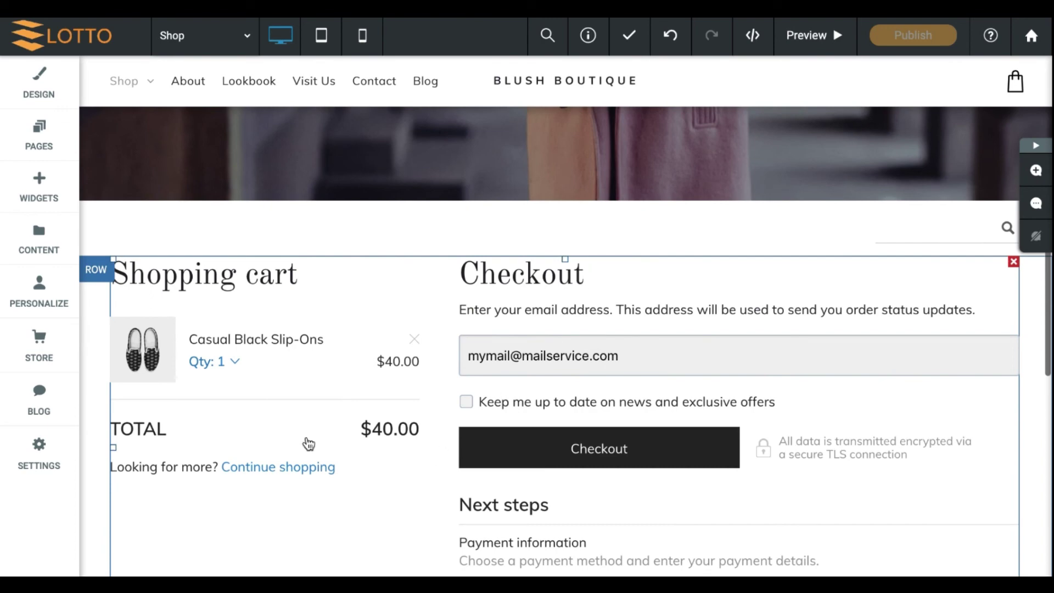
{"action": "left_click", "coordinate": [189, 29]}
Switch to the Home page and scroll to the Work, Lookbook, Evening and Visit Us tiles.
{"action": "left_click", "coordinate": [190, 77]}
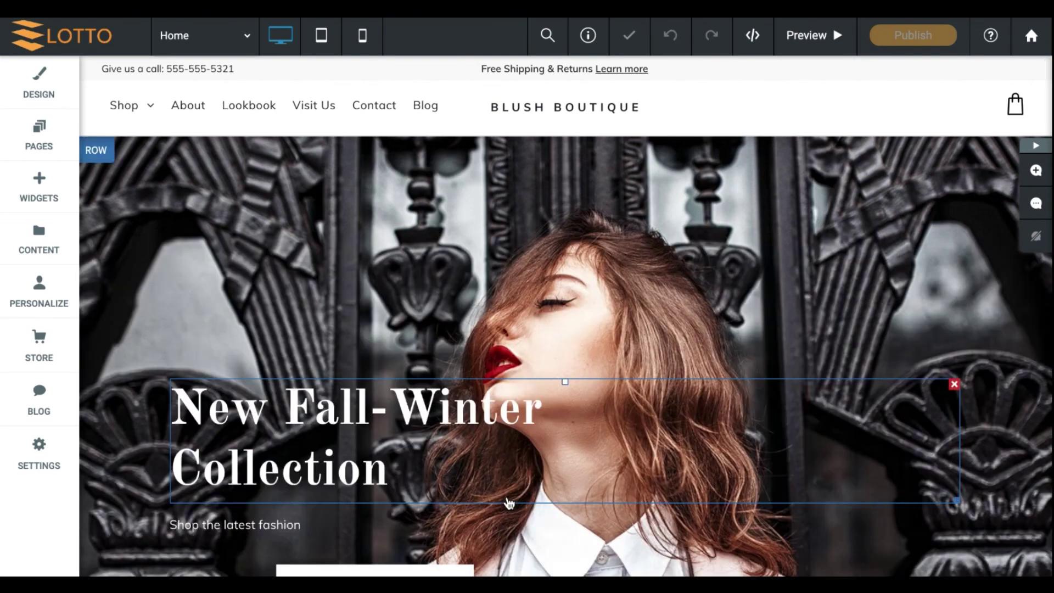
{"action": "scroll", "coordinate": [509, 502], "scroll_direction": "down", "scroll_amount": 10}
{"action": "scroll", "coordinate": [509, 502], "scroll_direction": "down", "scroll_amount": 3}
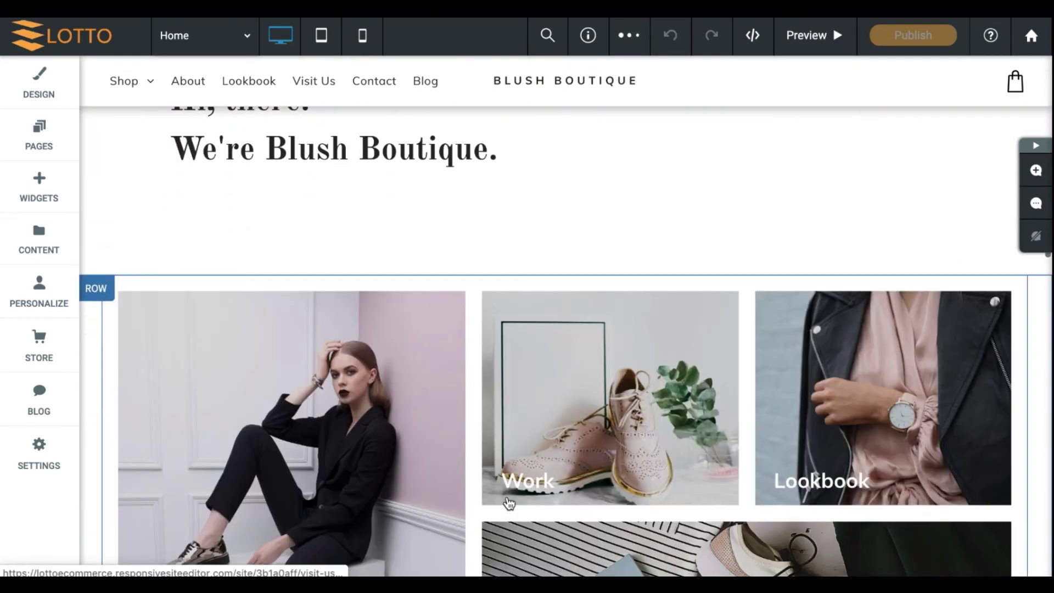
{"action": "scroll", "coordinate": [509, 502], "scroll_direction": "down", "scroll_amount": 4}
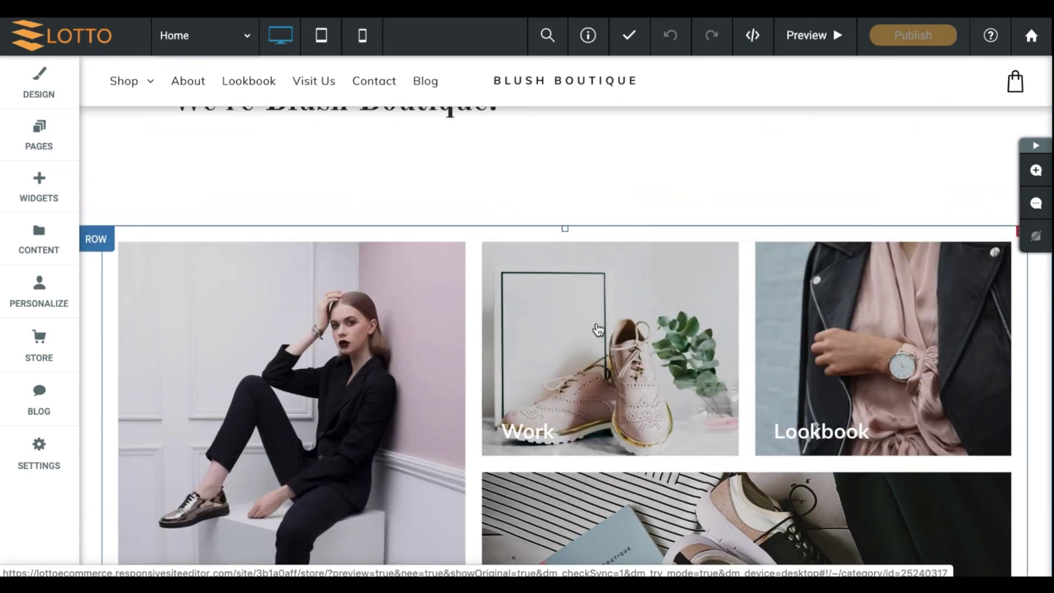
Drag a 1 Column widget below the 'We're Blush Boutique.' heading to add an empty row above the image tiles.
{"action": "scroll", "coordinate": [598, 329], "scroll_direction": "down", "scroll_amount": 2}
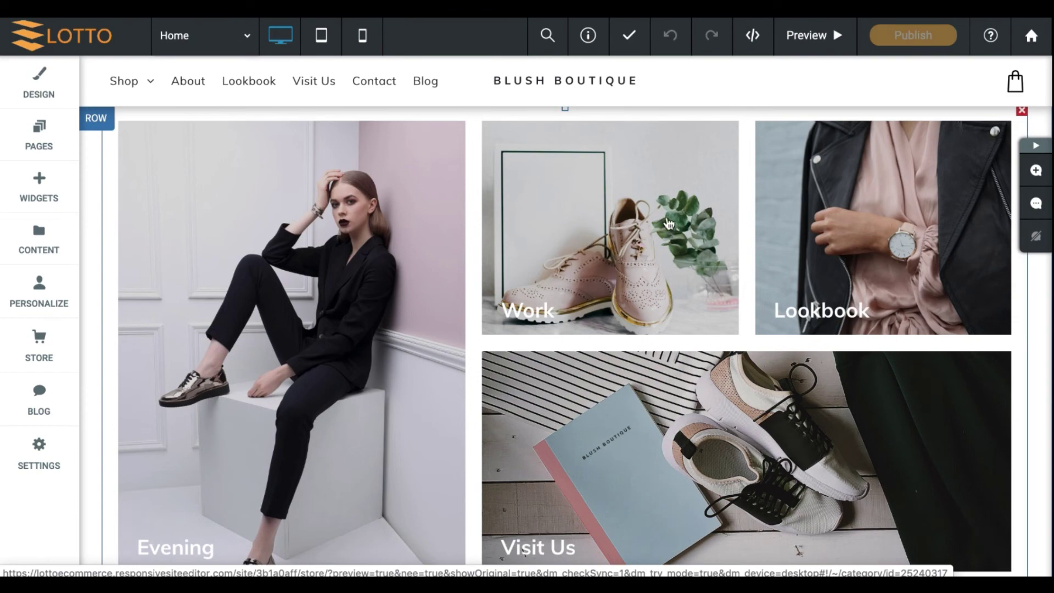
{"action": "scroll", "coordinate": [668, 223], "scroll_direction": "up", "scroll_amount": 3}
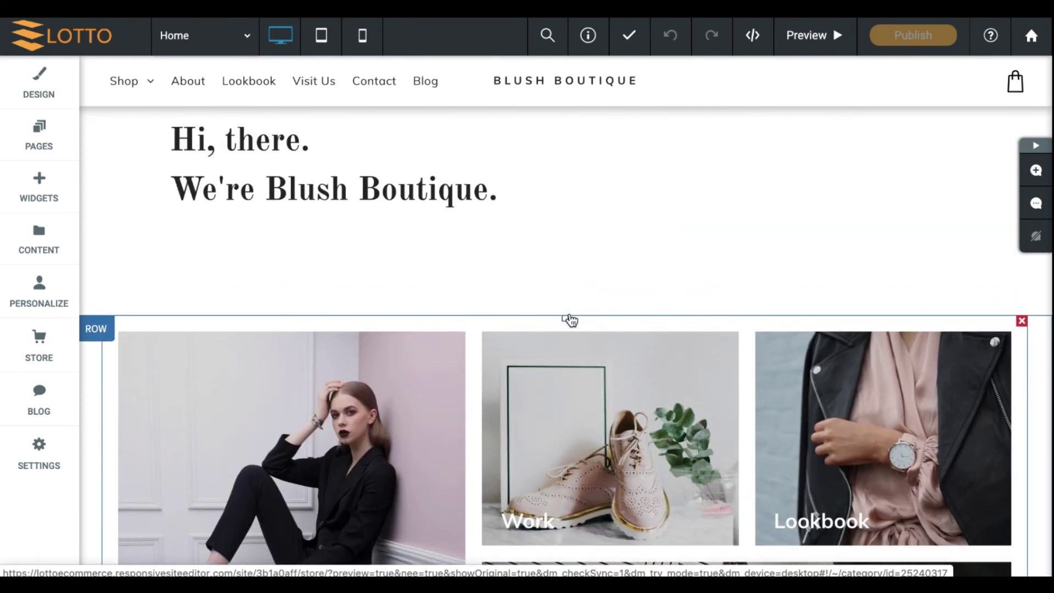
{"action": "left_click", "coordinate": [39, 186]}
{"action": "left_click_drag", "start_coordinate": [289, 337], "coordinate": [584, 417]}
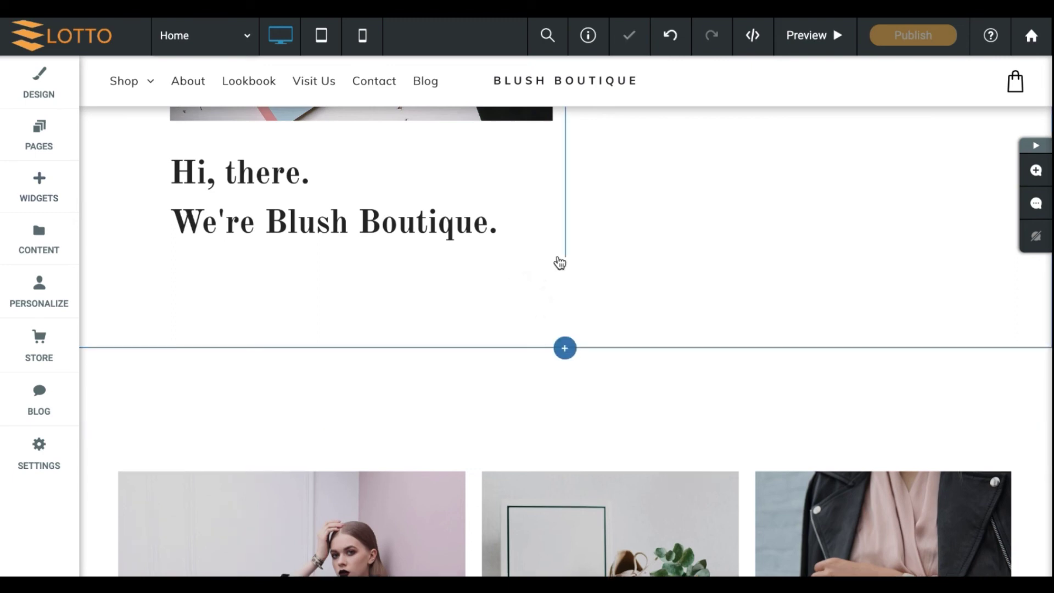
{"action": "left_click", "coordinate": [631, 39]}
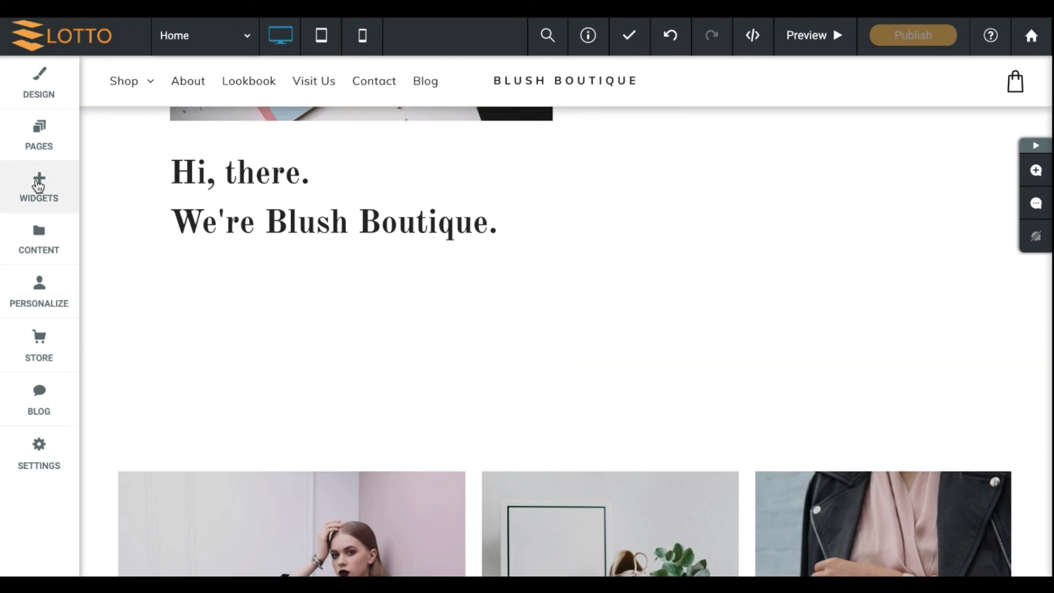
{"action": "left_click", "coordinate": [38, 185]}
Place the Main Store widget into the new row so it shows the Work and Evening category tiles.
{"action": "scroll", "coordinate": [224, 468], "scroll_direction": "down", "scroll_amount": 10}
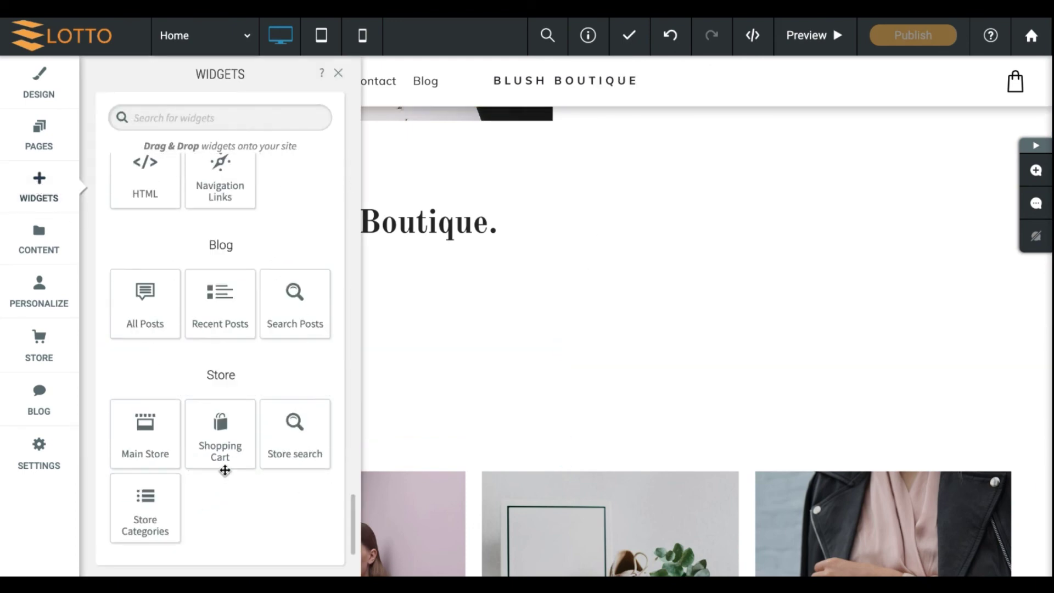
{"action": "left_click_drag", "start_coordinate": [148, 447], "coordinate": [533, 411]}
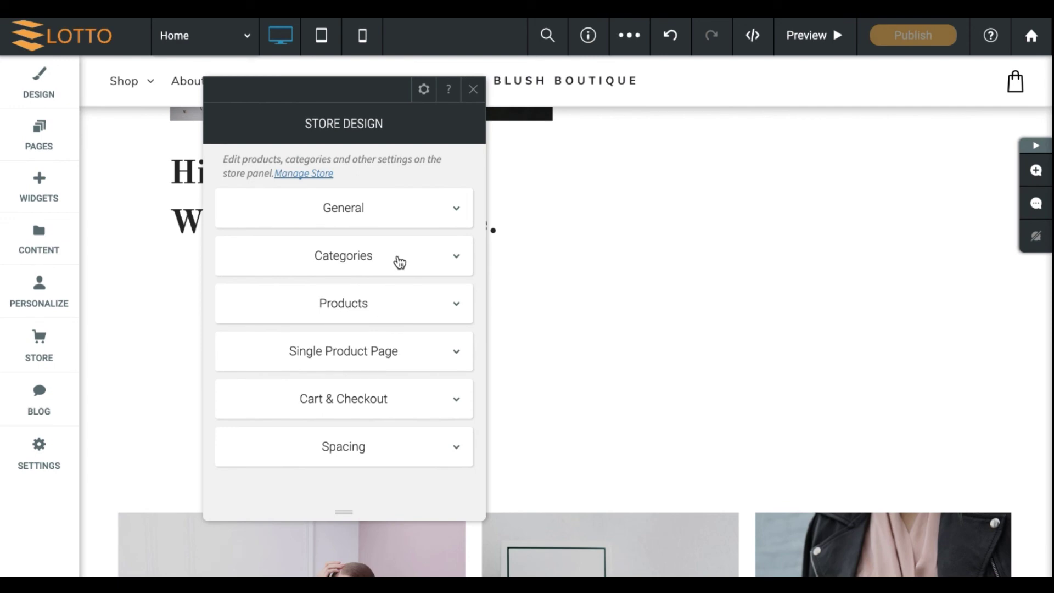
{"action": "scroll", "coordinate": [456, 289], "scroll_direction": "down", "scroll_amount": 5}
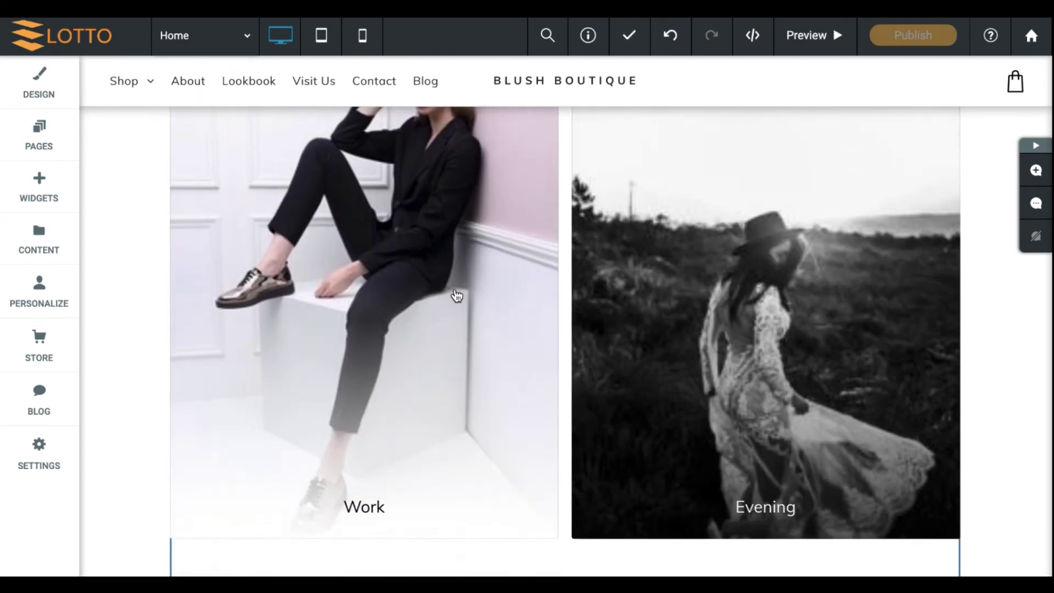
{"action": "scroll", "coordinate": [456, 295], "scroll_direction": "up", "scroll_amount": 3}
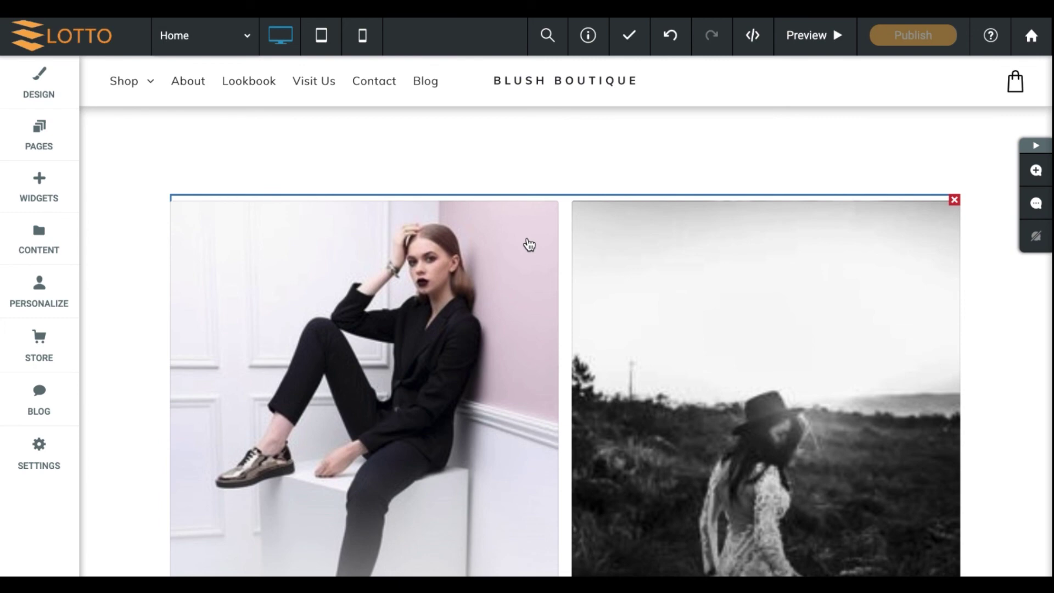
Set the store widget's initial screen to the Work category in its design settings.
{"action": "left_click", "coordinate": [699, 214]}
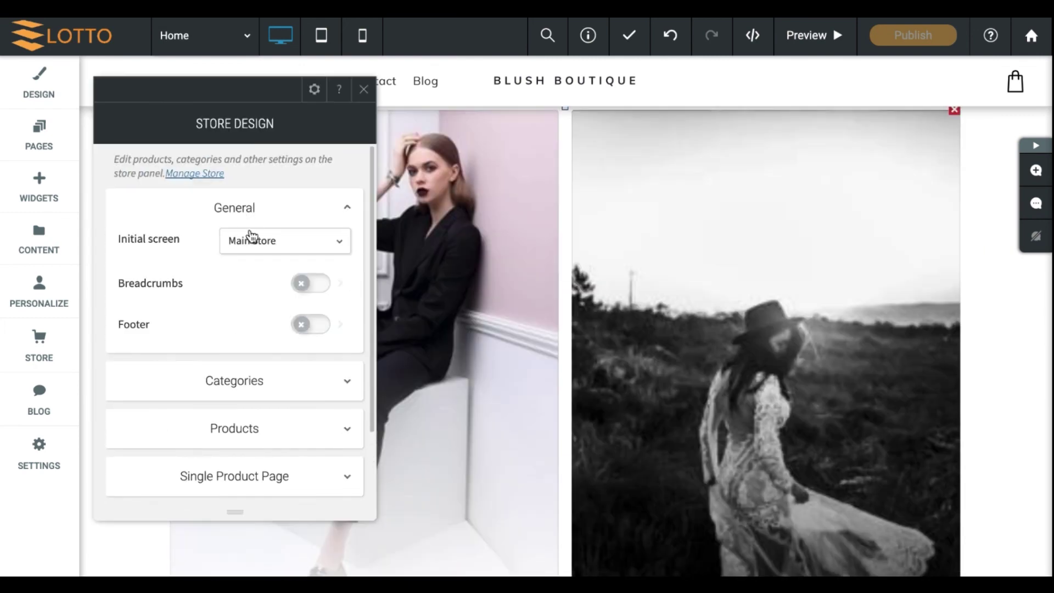
{"action": "left_click", "coordinate": [252, 237]}
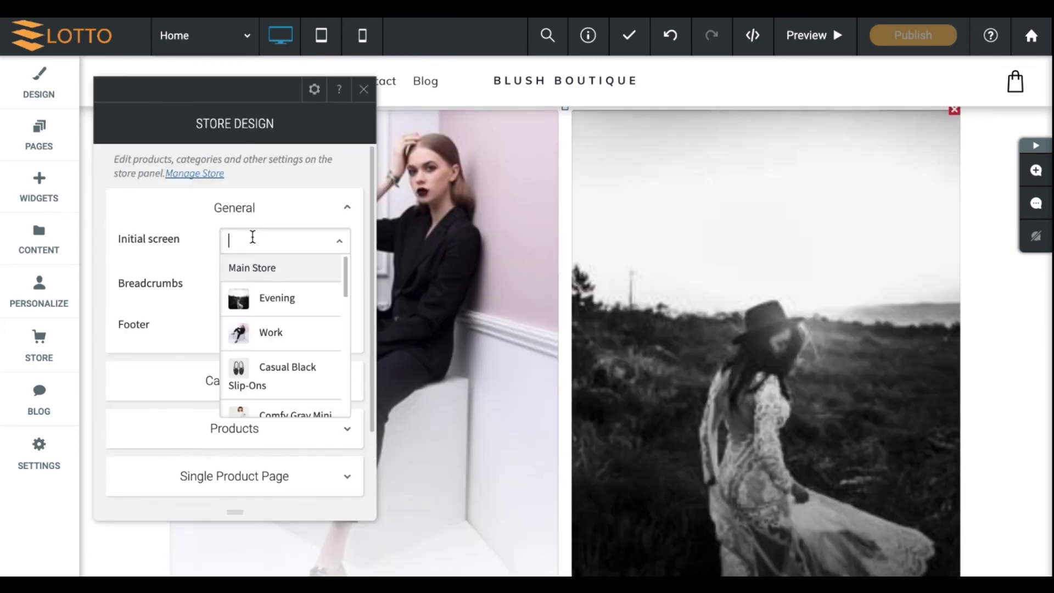
{"action": "left_click", "coordinate": [271, 342]}
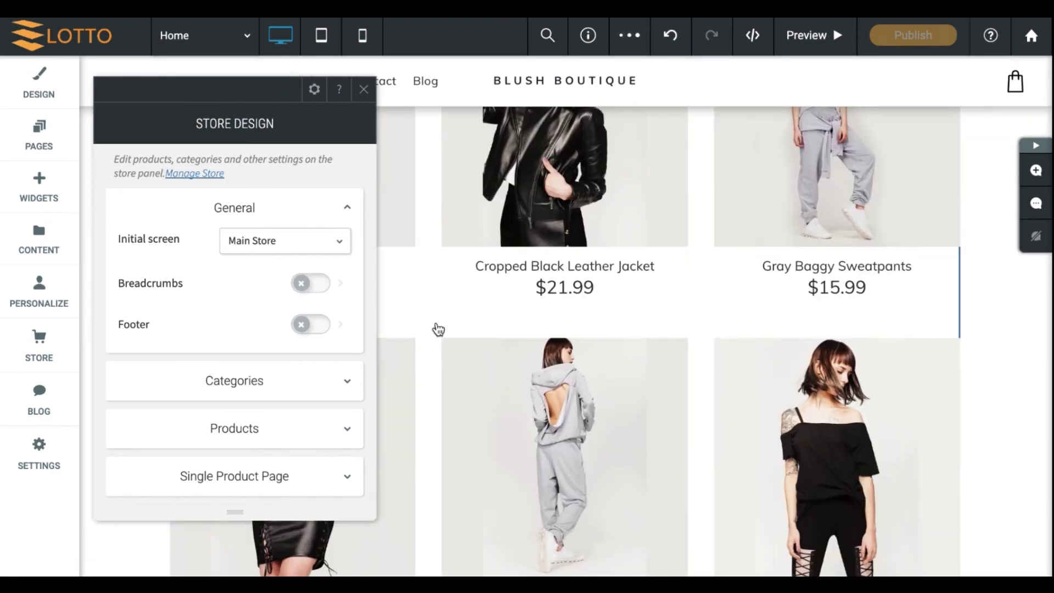
{"action": "scroll", "coordinate": [438, 329], "scroll_direction": "down", "scroll_amount": 4}
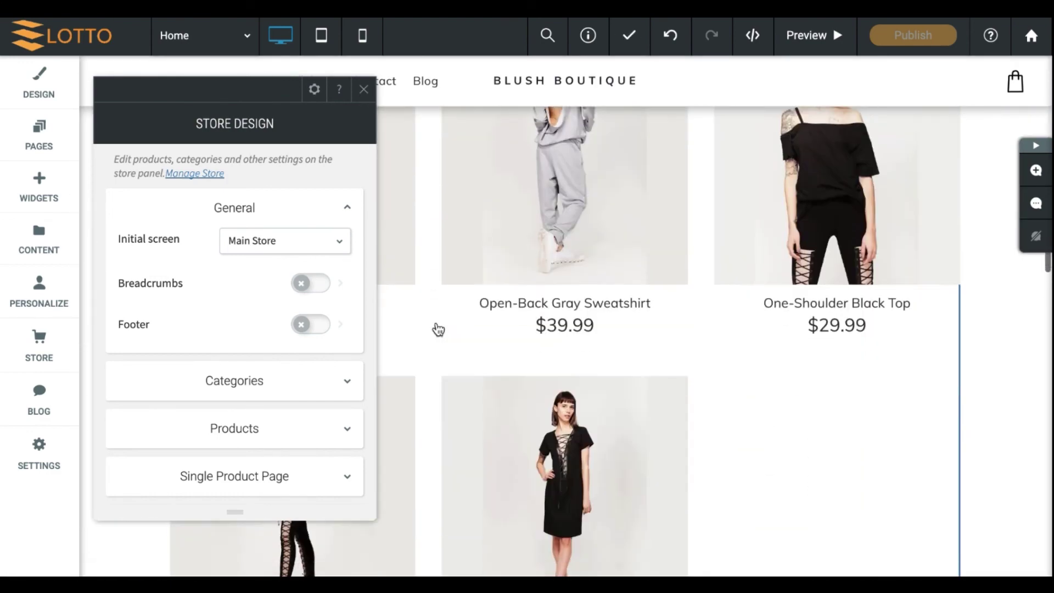
{"action": "scroll", "coordinate": [438, 329], "scroll_direction": "up", "scroll_amount": 8}
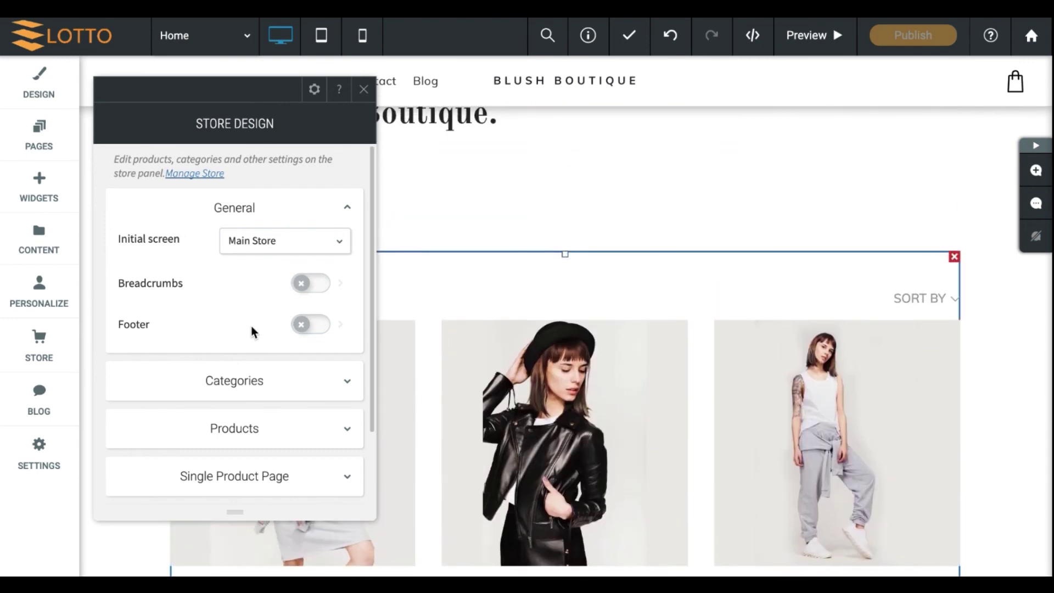
{"action": "scroll", "coordinate": [252, 329], "scroll_direction": "down", "scroll_amount": 2}
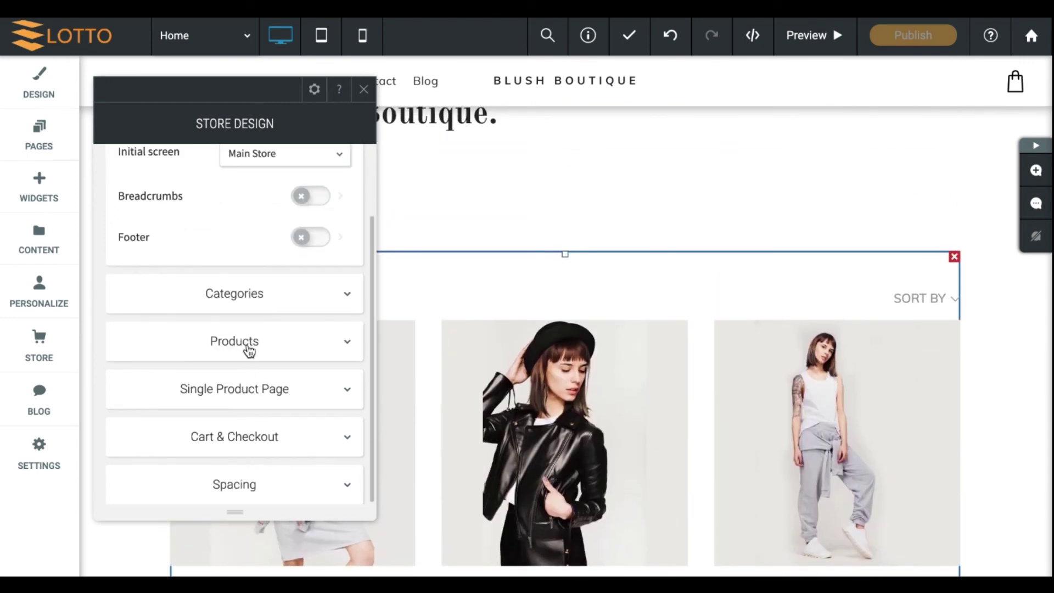
{"action": "left_click", "coordinate": [255, 349]}
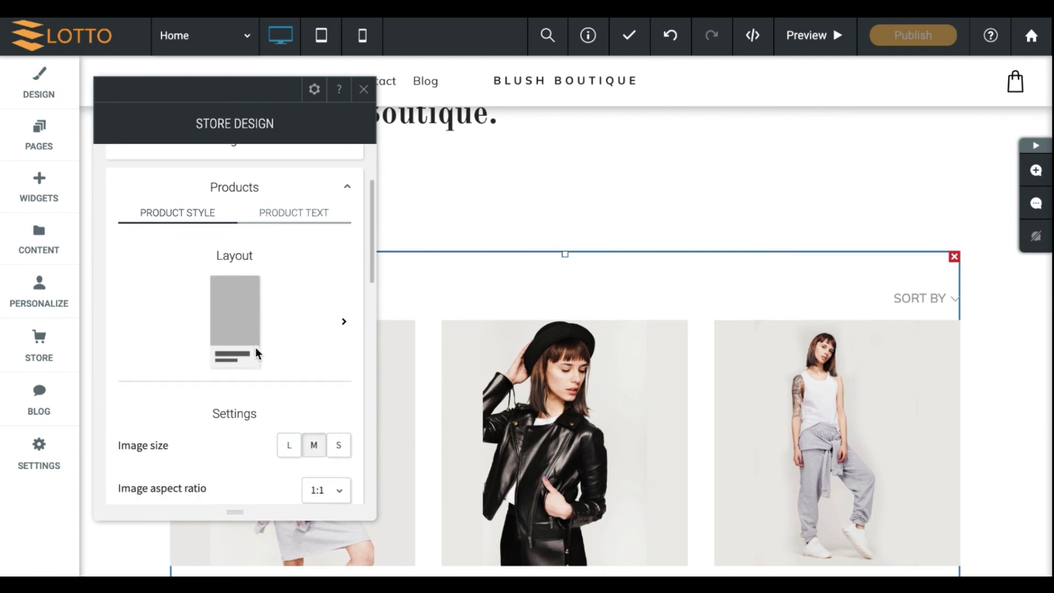
Set product image size to S and space between images to 4, keeping 9 items per page.
{"action": "scroll", "coordinate": [255, 347], "scroll_direction": "down", "scroll_amount": 1}
{"action": "left_click", "coordinate": [337, 299]}
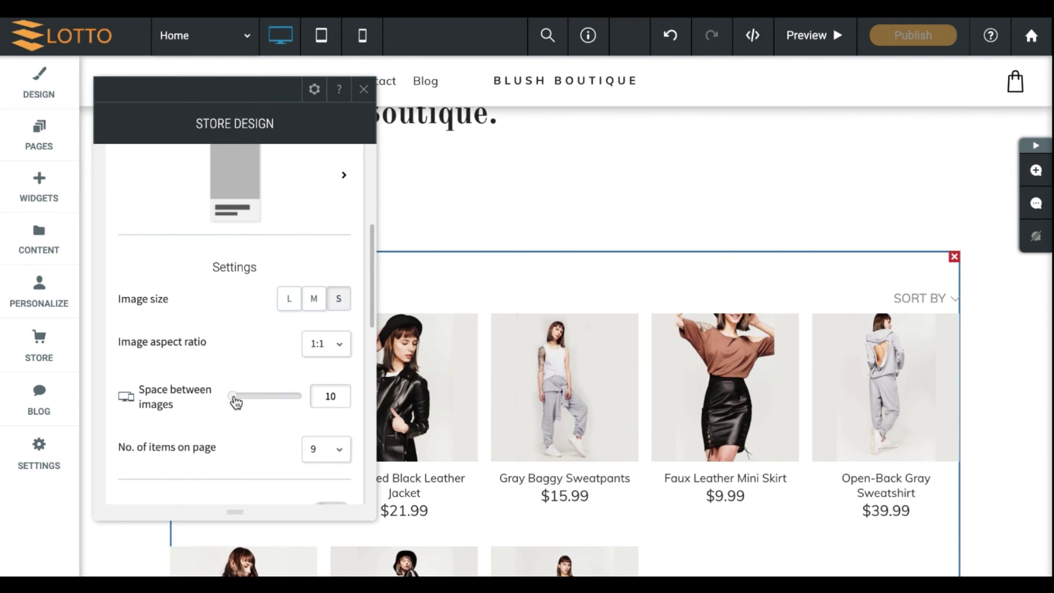
{"action": "mouse_move", "coordinate": [236, 403]}
{"action": "left_mouse_down"}
{"action": "mouse_move", "coordinate": [244, 405]}
{"action": "mouse_move", "coordinate": [229, 402]}
{"action": "left_mouse_up"}
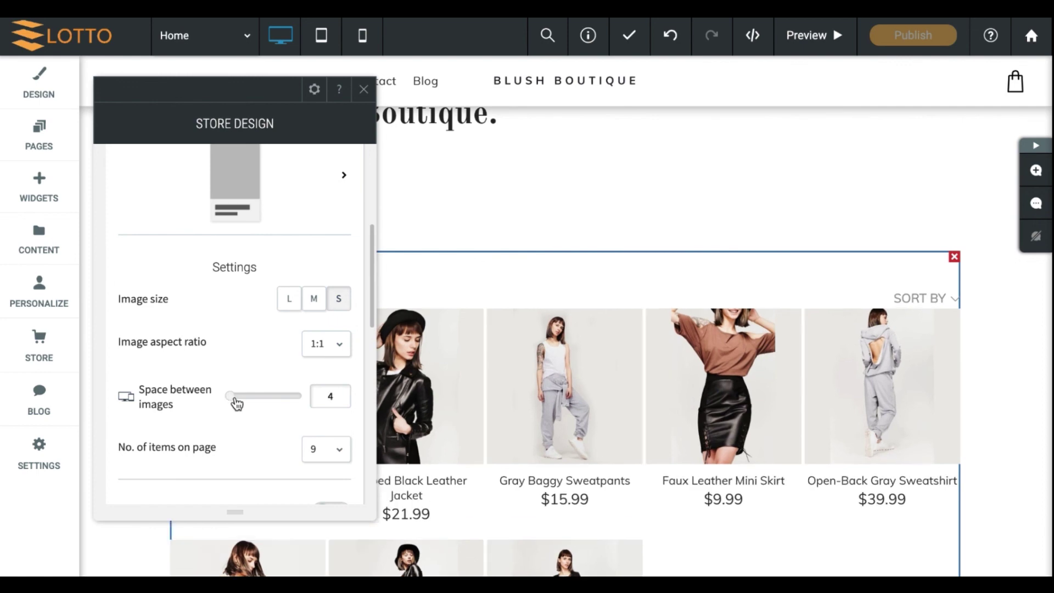
{"action": "left_click", "coordinate": [328, 456]}
{"action": "scroll", "coordinate": [305, 363], "scroll_direction": "down", "scroll_amount": 2}
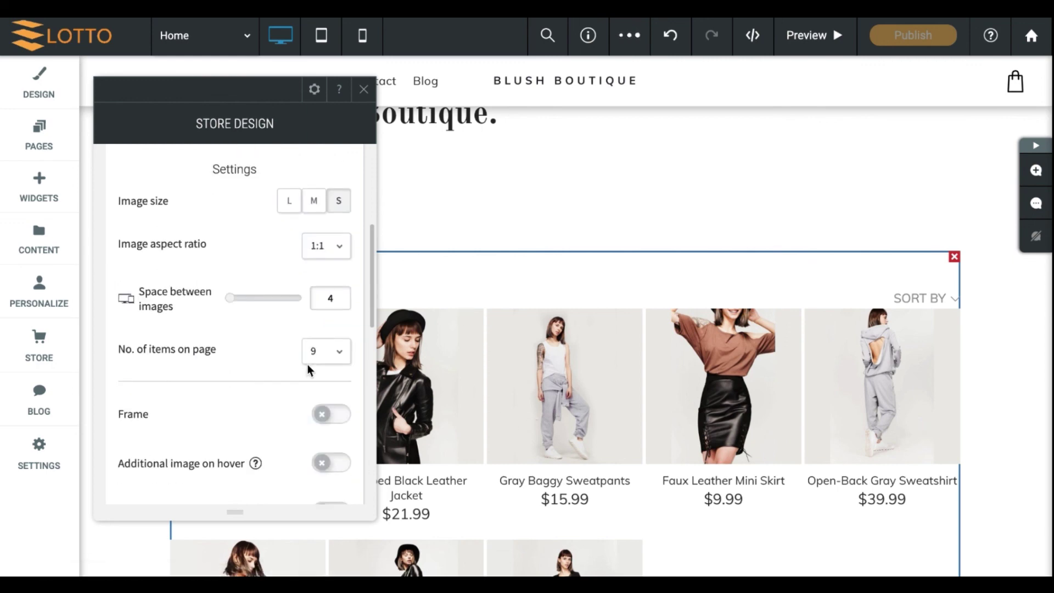
{"action": "left_click", "coordinate": [325, 347]}
{"action": "left_click", "coordinate": [336, 355]}
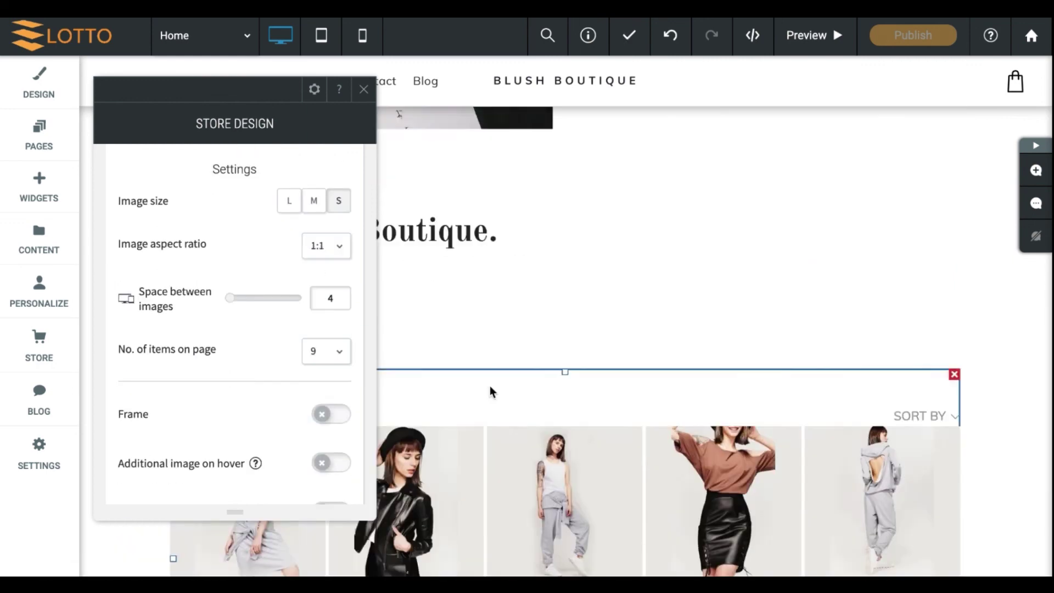
Close the store design settings and the settings of the row holding the store.
{"action": "scroll", "coordinate": [491, 391], "scroll_direction": "down", "scroll_amount": 5}
{"action": "scroll", "coordinate": [491, 390], "scroll_direction": "up", "scroll_amount": 2}
{"action": "scroll", "coordinate": [317, 409], "scroll_direction": "down", "scroll_amount": 5}
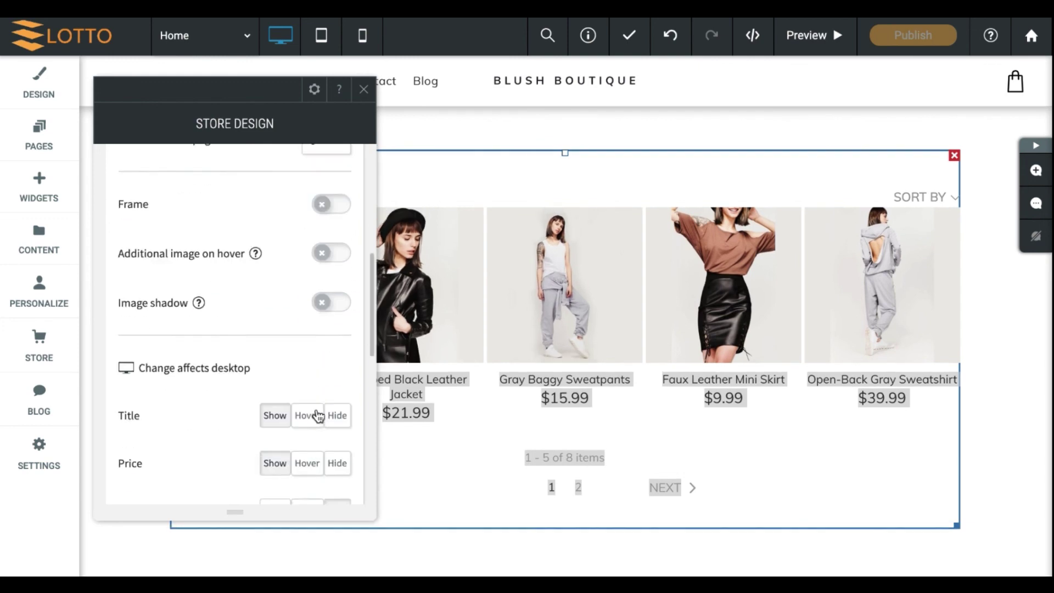
{"action": "left_click", "coordinate": [364, 91]}
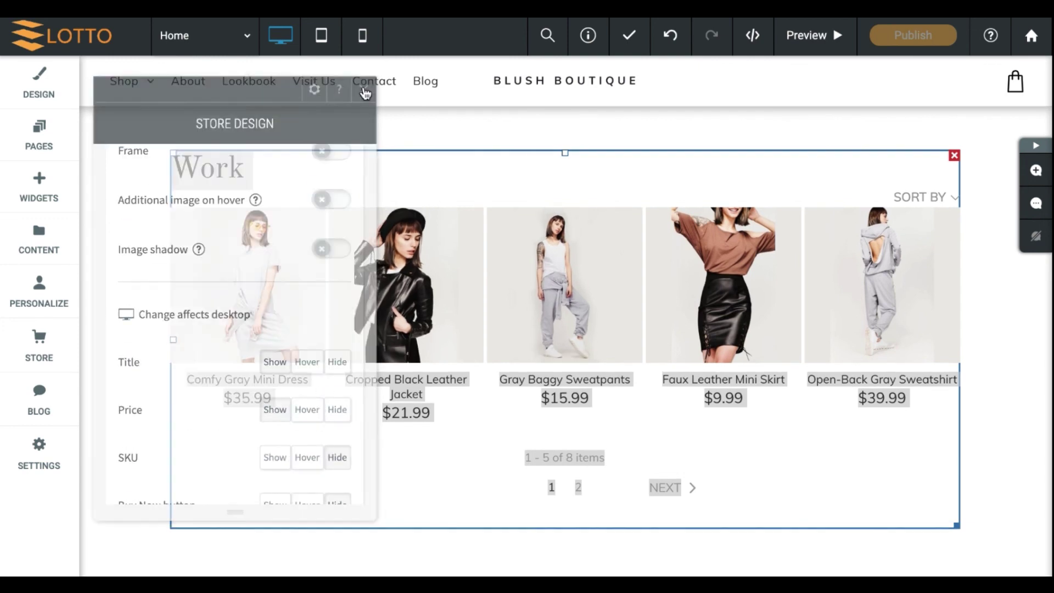
{"action": "left_click", "coordinate": [997, 405]}
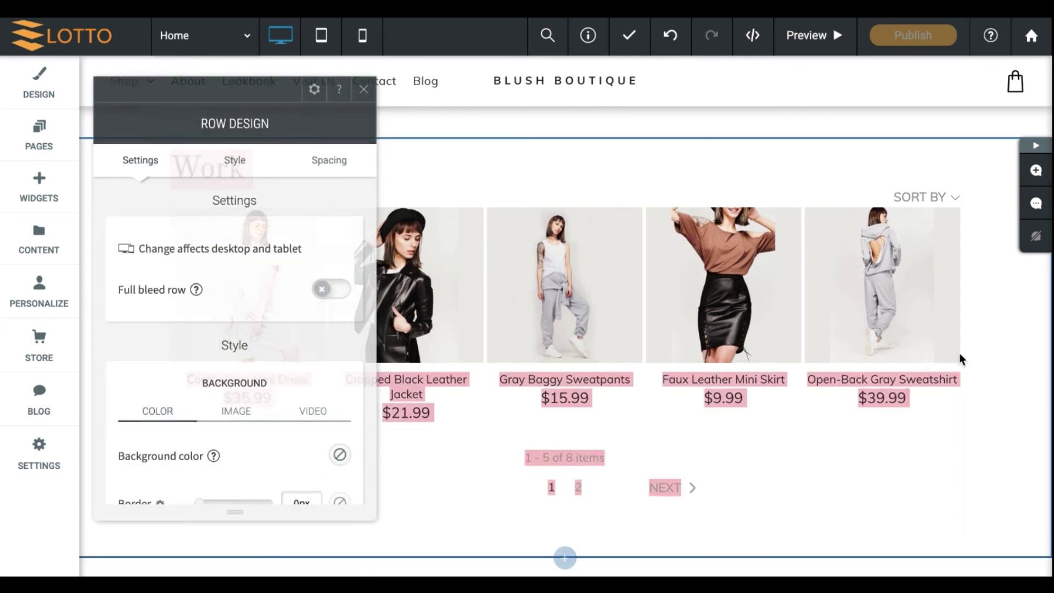
{"action": "left_click", "coordinate": [365, 88]}
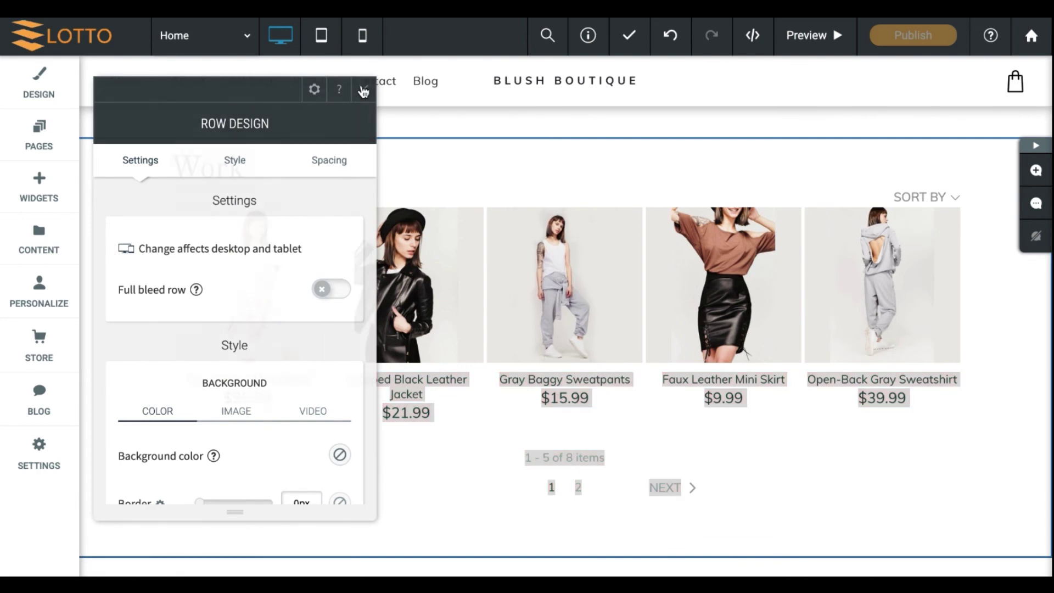
{"action": "scroll", "coordinate": [357, 241], "scroll_direction": "up", "scroll_amount": 3}
{"action": "scroll", "coordinate": [289, 200], "scroll_direction": "down", "scroll_amount": 8}
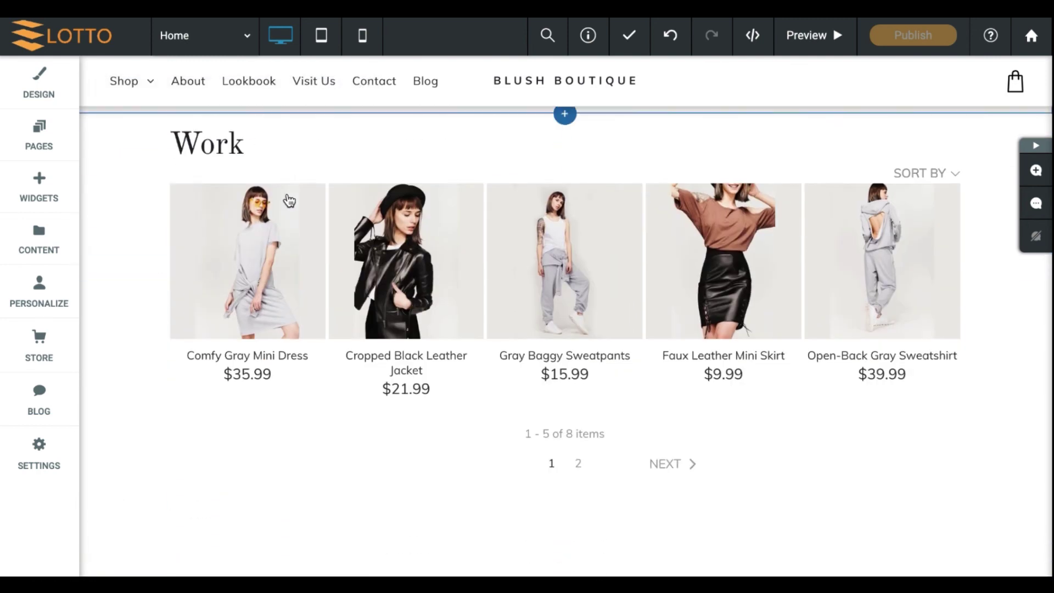
{"action": "scroll", "coordinate": [616, 340], "scroll_direction": "up", "scroll_amount": 12}
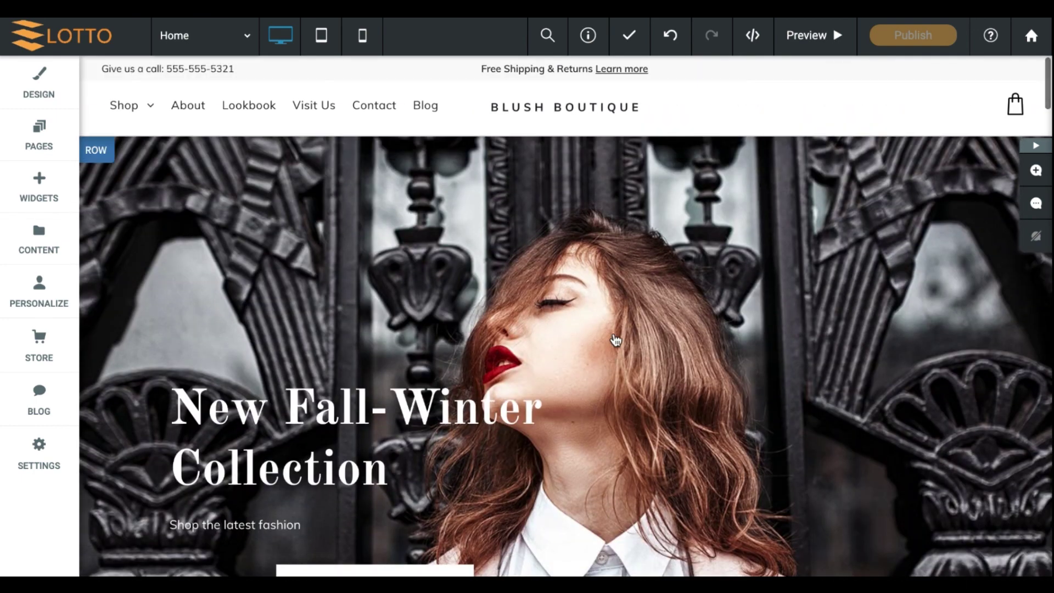
{"action": "scroll", "coordinate": [615, 340], "scroll_direction": "down", "scroll_amount": 10}
{"action": "scroll", "coordinate": [615, 340], "scroll_direction": "down", "scroll_amount": 8}
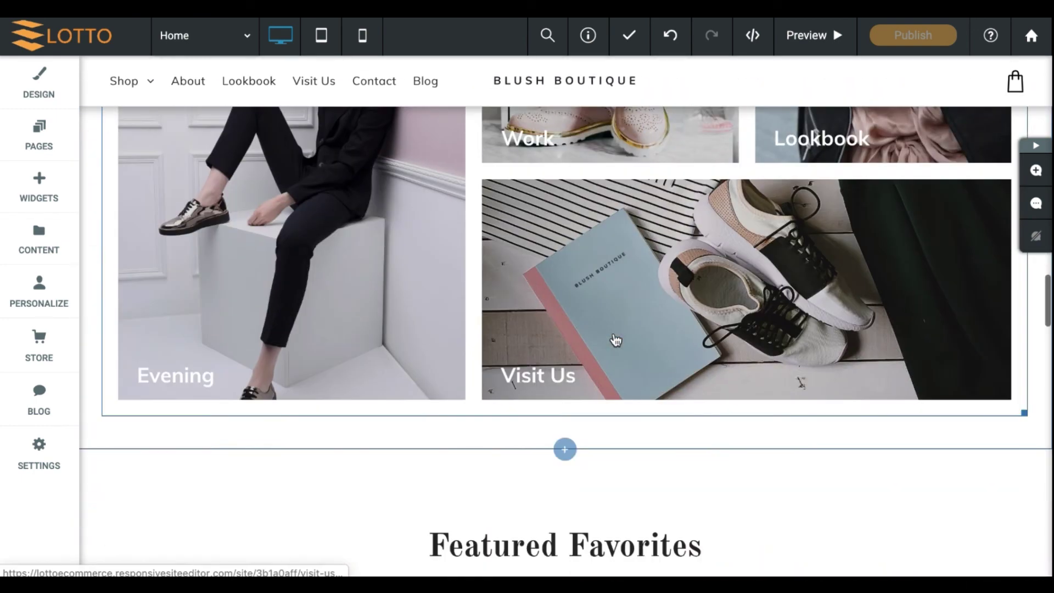
{"action": "scroll", "coordinate": [615, 340], "scroll_direction": "up", "scroll_amount": 3}
{"action": "scroll", "coordinate": [615, 340], "scroll_direction": "up", "scroll_amount": 4}
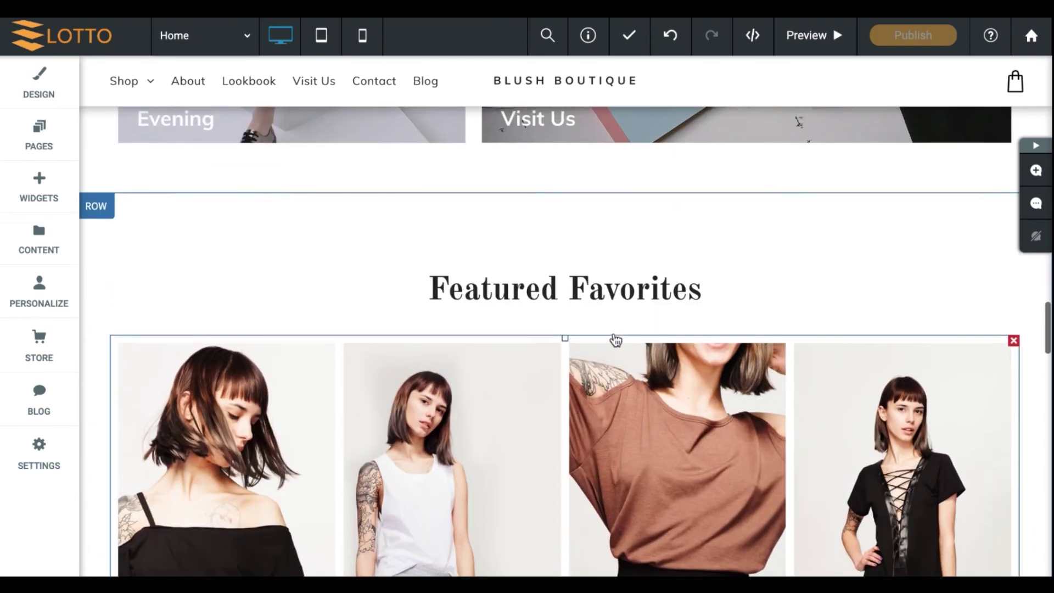
{"action": "scroll", "coordinate": [609, 308], "scroll_direction": "down", "scroll_amount": 3}
{"action": "scroll", "coordinate": [611, 310], "scroll_direction": "up", "scroll_amount": 3}
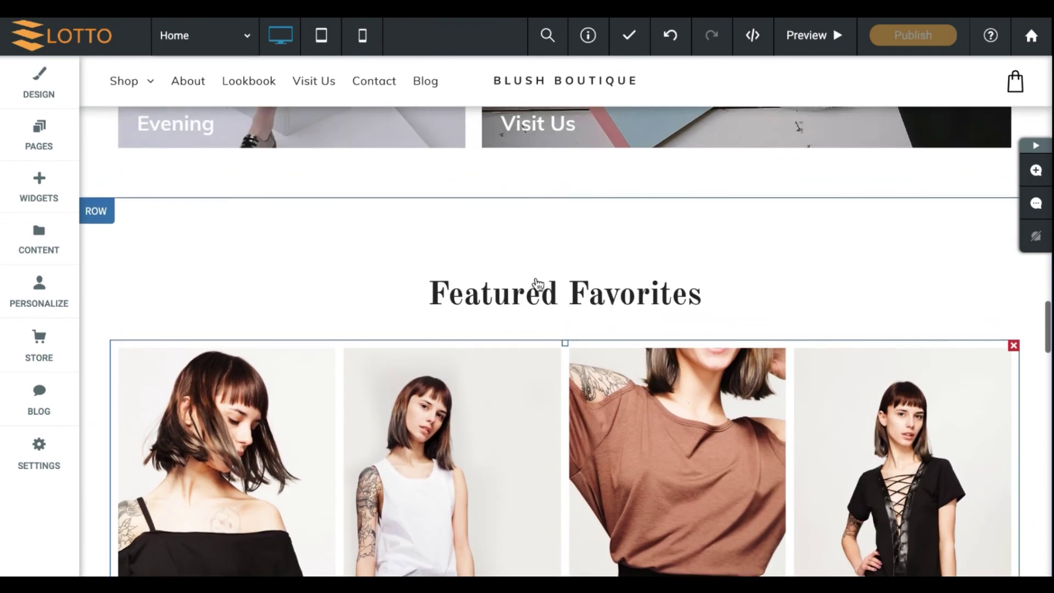
{"action": "scroll", "coordinate": [501, 478], "scroll_direction": "down", "scroll_amount": 4}
{"action": "scroll", "coordinate": [504, 471], "scroll_direction": "up", "scroll_amount": 3}
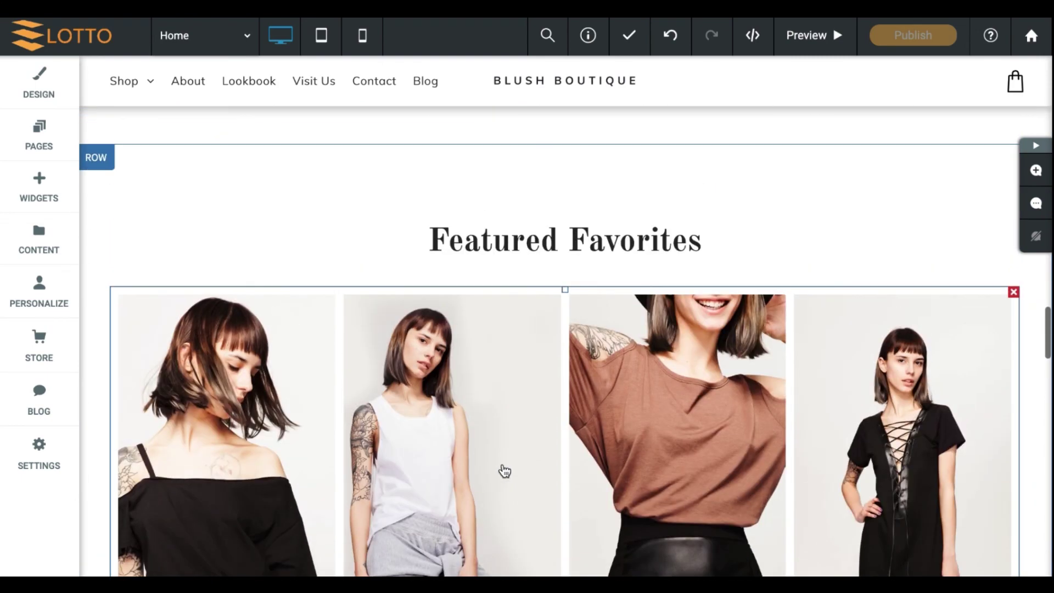
{"action": "left_click", "coordinate": [573, 240]}
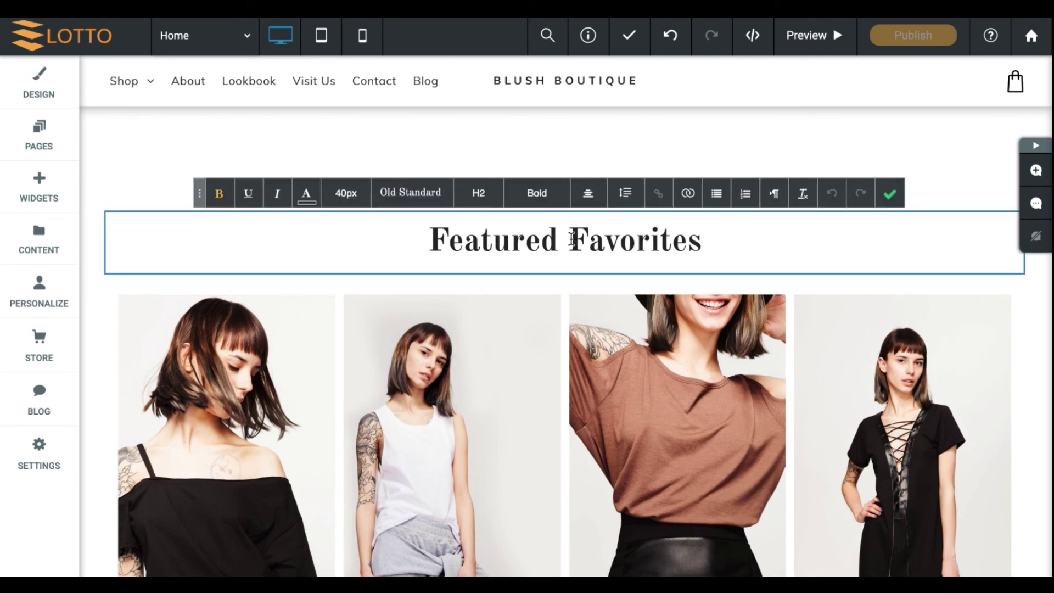
{"action": "left_click", "coordinate": [890, 194]}
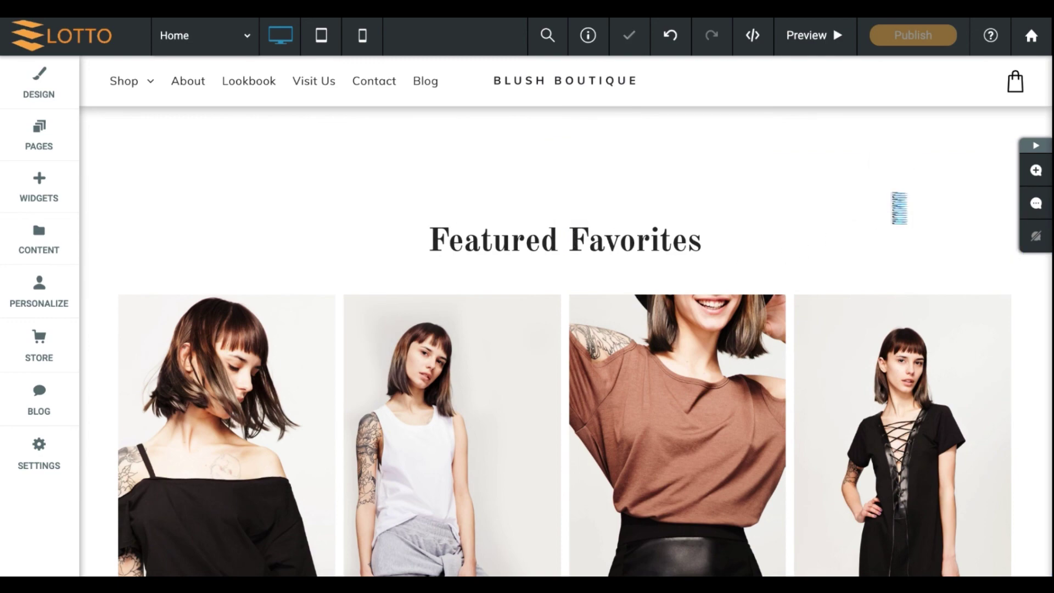
{"action": "scroll", "coordinate": [896, 206], "scroll_direction": "down", "scroll_amount": 5}
{"action": "scroll", "coordinate": [703, 343], "scroll_direction": "down", "scroll_amount": 5}
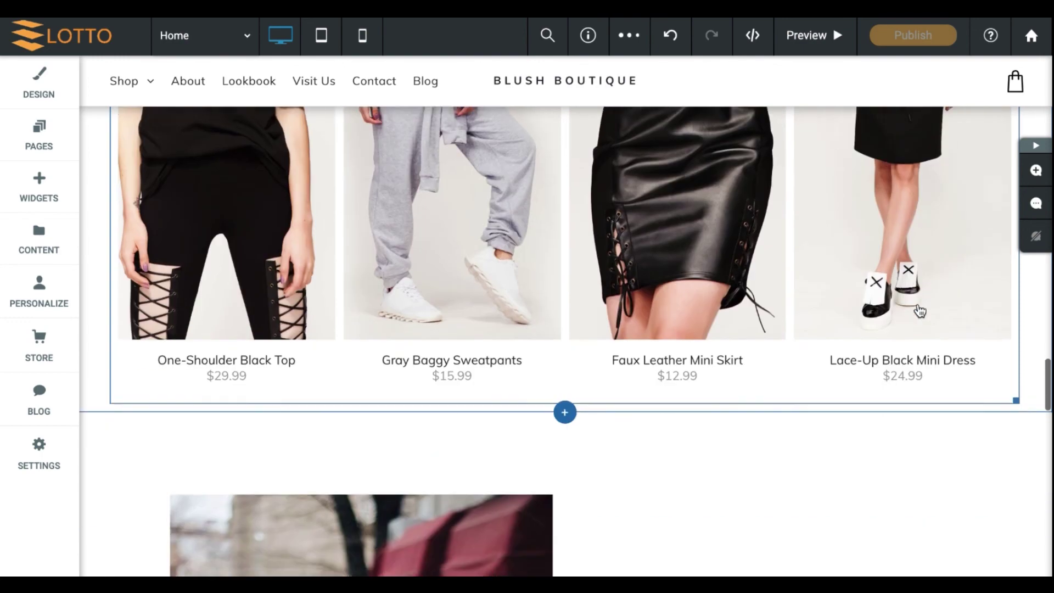
{"action": "scroll", "coordinate": [614, 454], "scroll_direction": "up", "scroll_amount": 6}
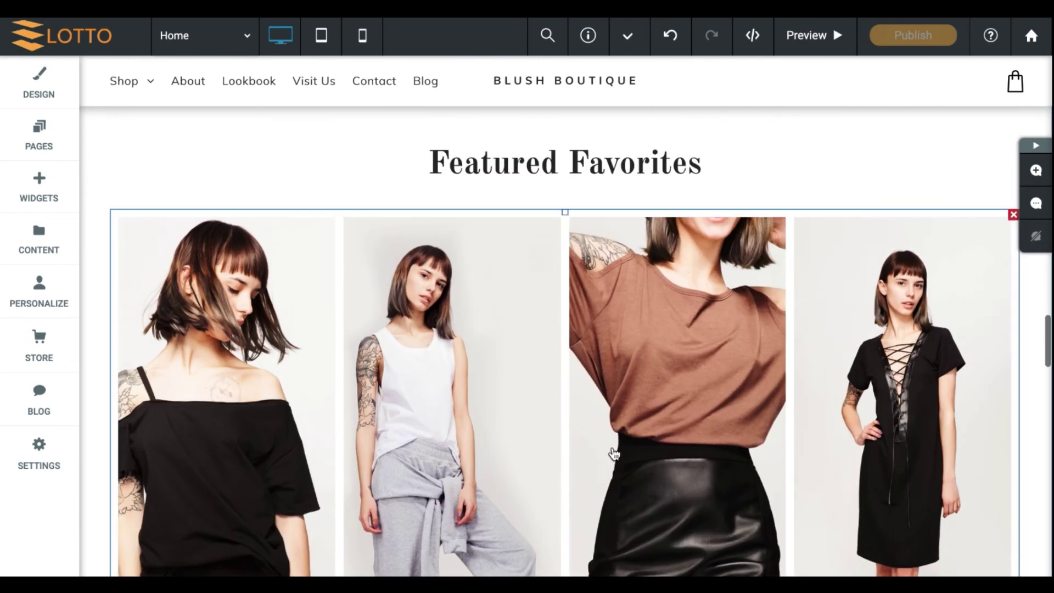
{"action": "scroll", "coordinate": [456, 378], "scroll_direction": "up", "scroll_amount": 10}
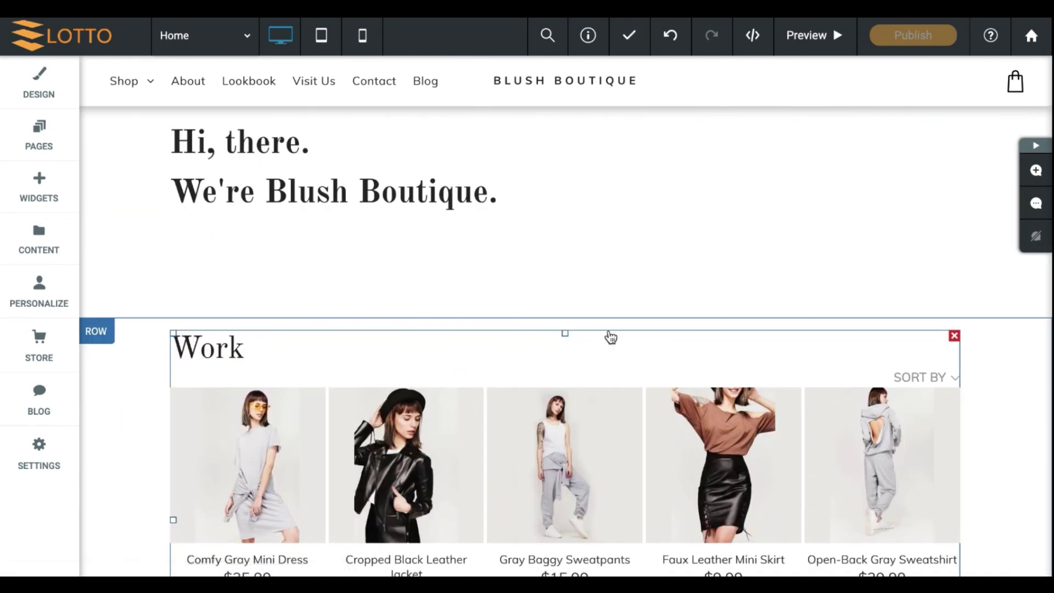
{"action": "scroll", "coordinate": [271, 402], "scroll_direction": "down", "scroll_amount": 15}
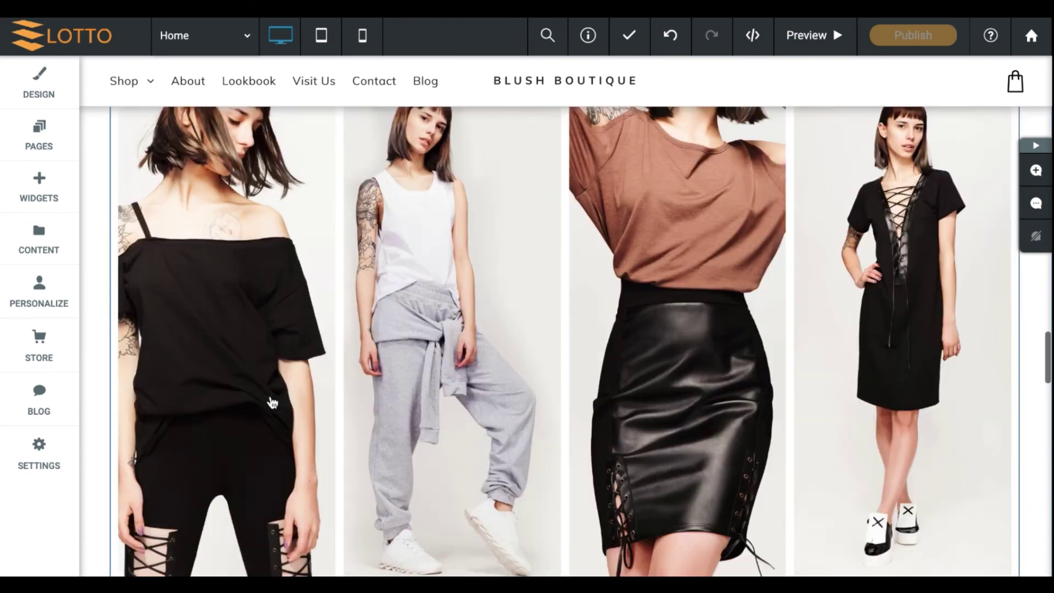
{"action": "scroll", "coordinate": [271, 402], "scroll_direction": "down", "scroll_amount": 5}
{"action": "scroll", "coordinate": [271, 403], "scroll_direction": "up", "scroll_amount": 12}
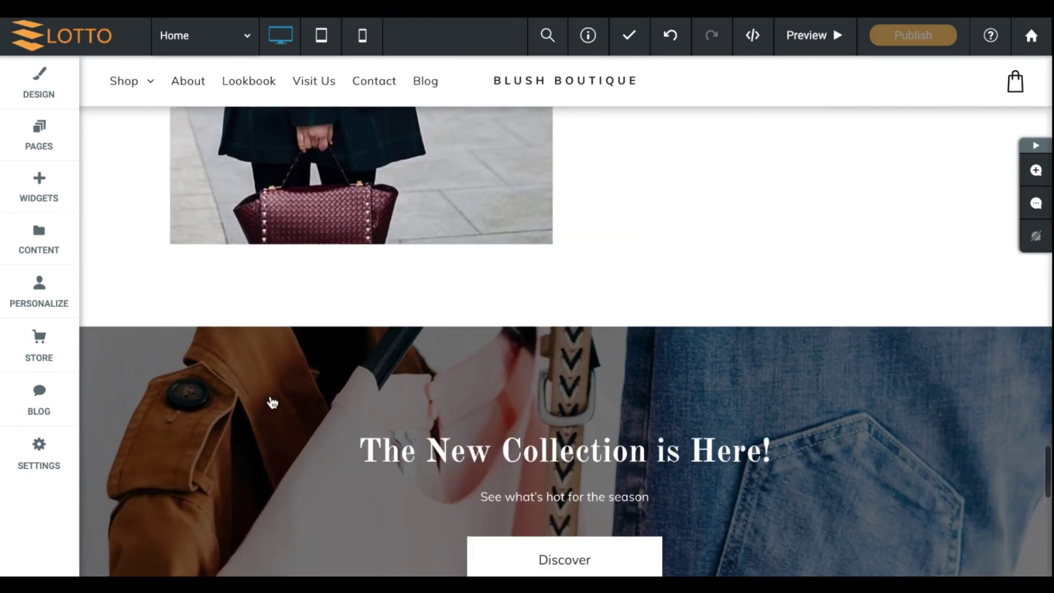
{"action": "scroll", "coordinate": [271, 403], "scroll_direction": "up", "scroll_amount": 3}
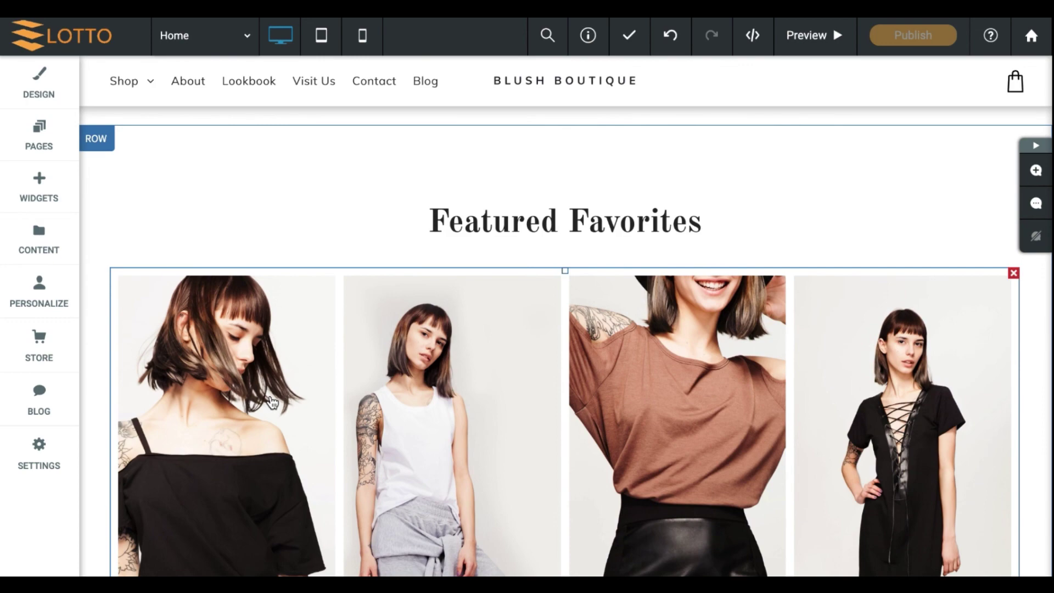
{"action": "scroll", "coordinate": [271, 402], "scroll_direction": "up", "scroll_amount": 15}
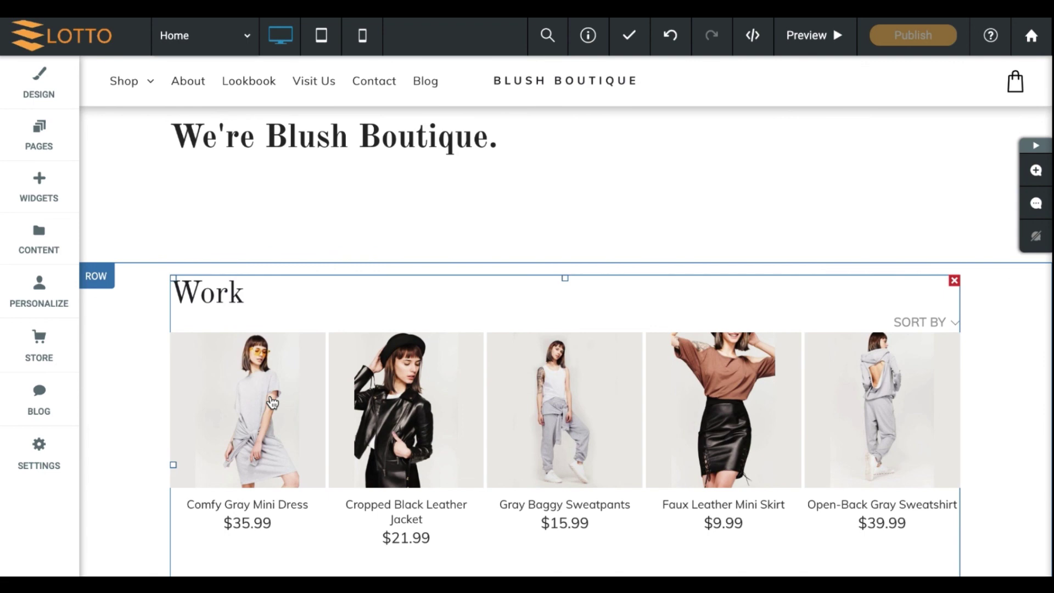
{"action": "scroll", "coordinate": [272, 402], "scroll_direction": "up", "scroll_amount": 1}
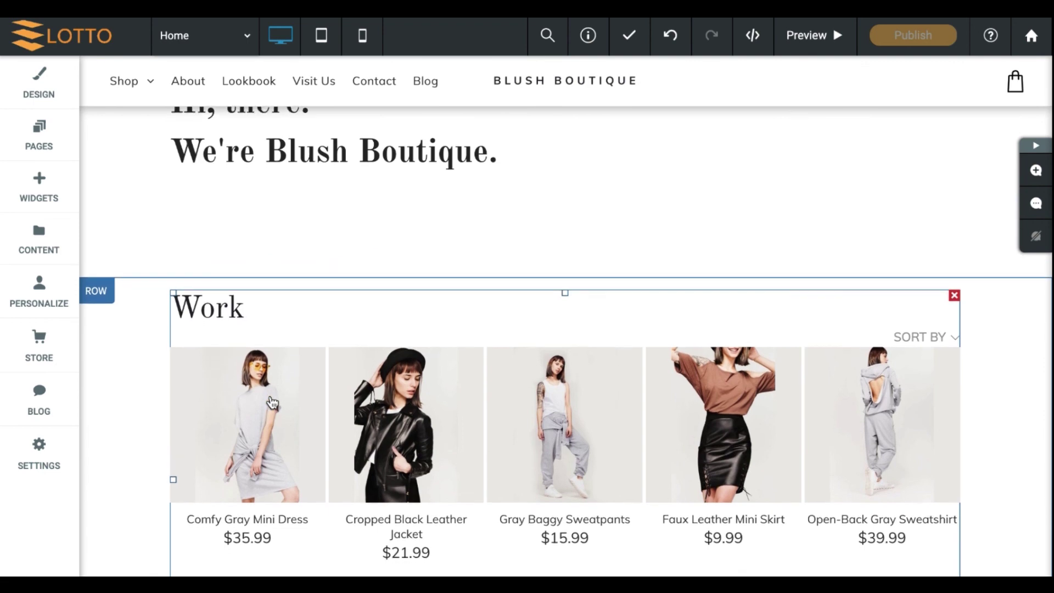